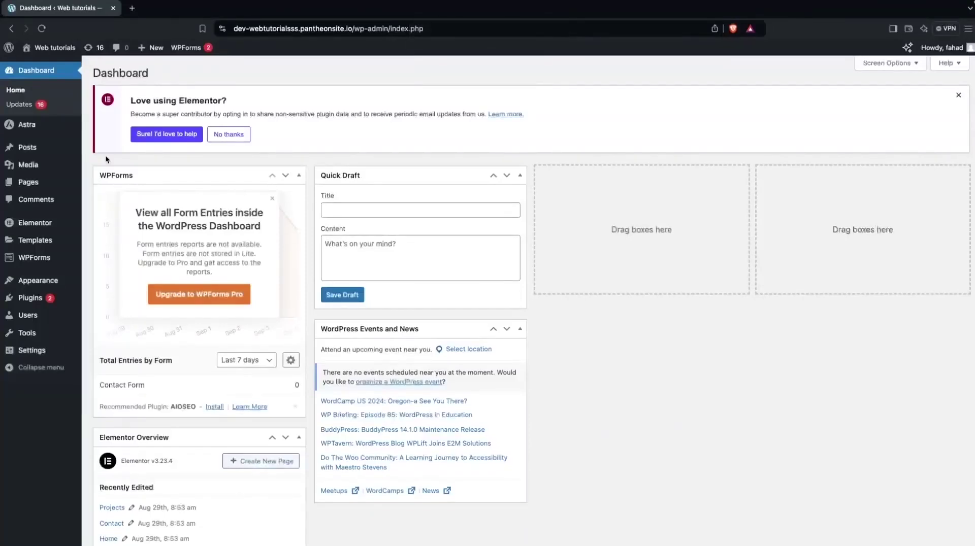
# Search plugins for 'elementor' to confirm Elementor and Header & Footer Builder are active
pyautogui.moveTo(46, 300)
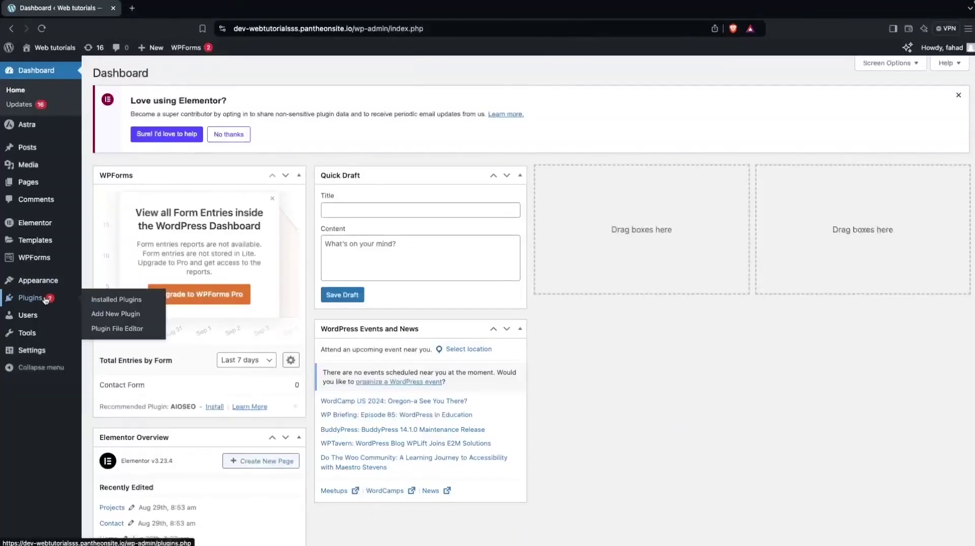
pyautogui.click(131, 314)
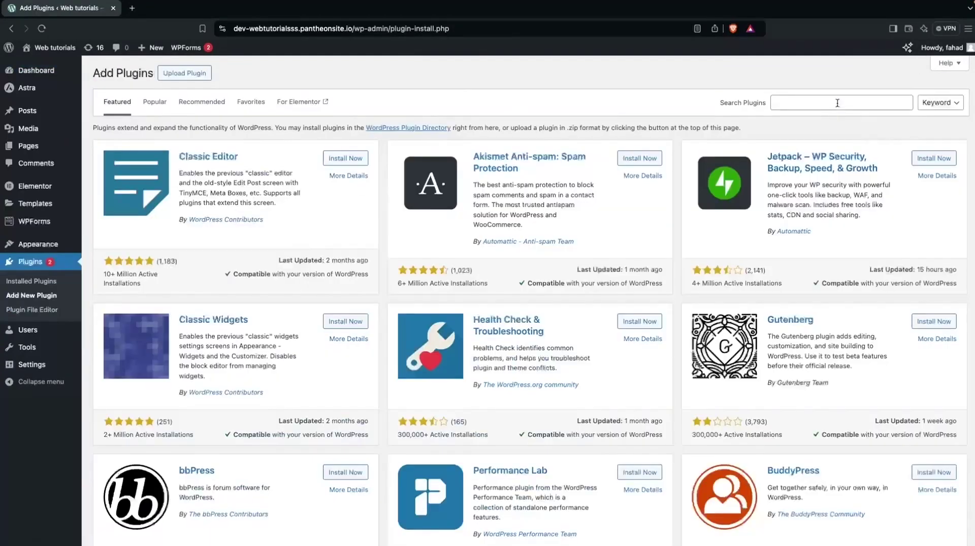
pyautogui.click(838, 103)
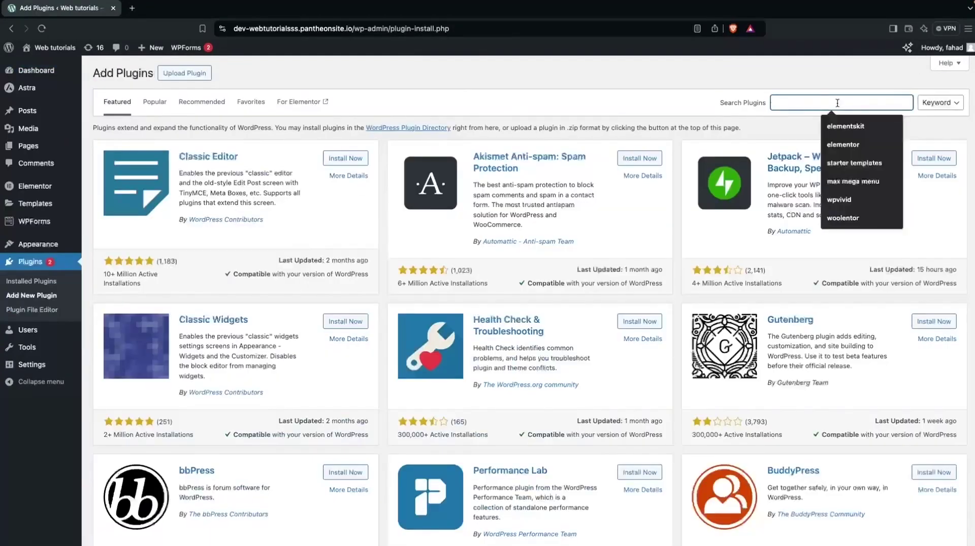
pyautogui.click(843, 144)
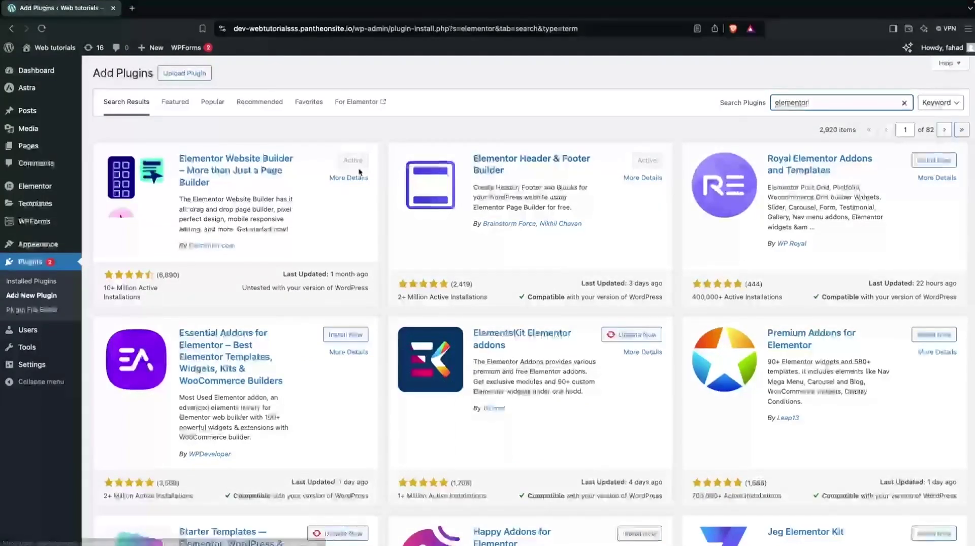
pyautogui.moveTo(51, 245)
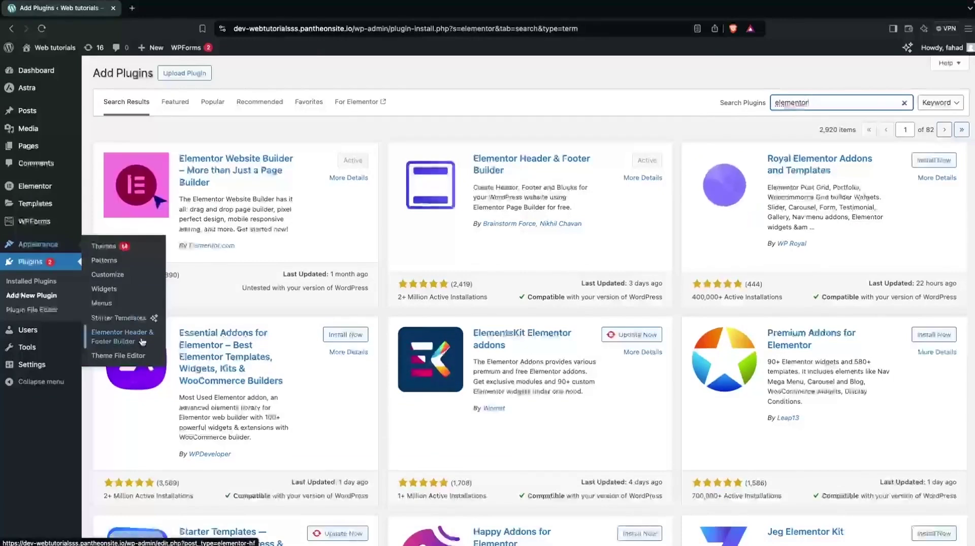
pyautogui.click(108, 254)
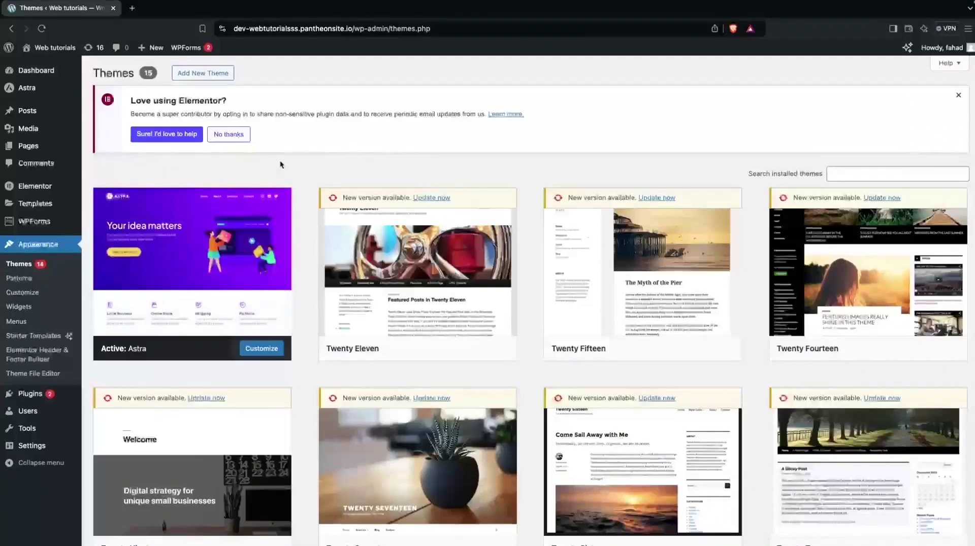
# Search new themes for 'astra', confirming the Astra theme is installed and activated
pyautogui.moveTo(276, 241)
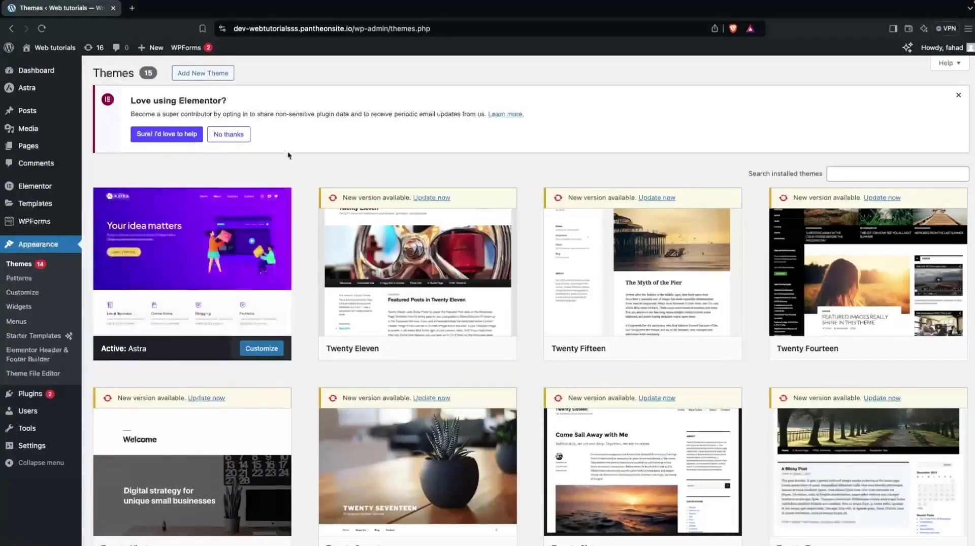
pyautogui.click(203, 73)
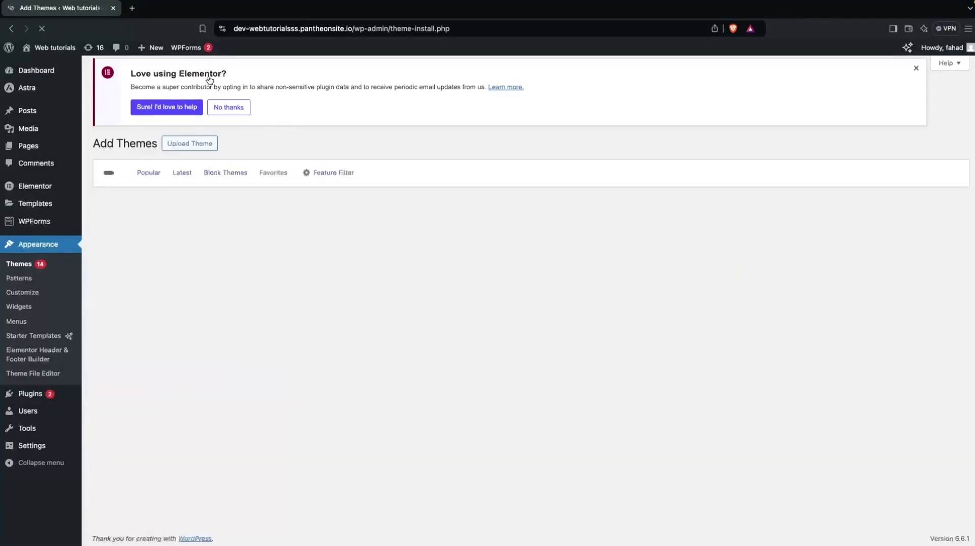
pyautogui.write('astra')
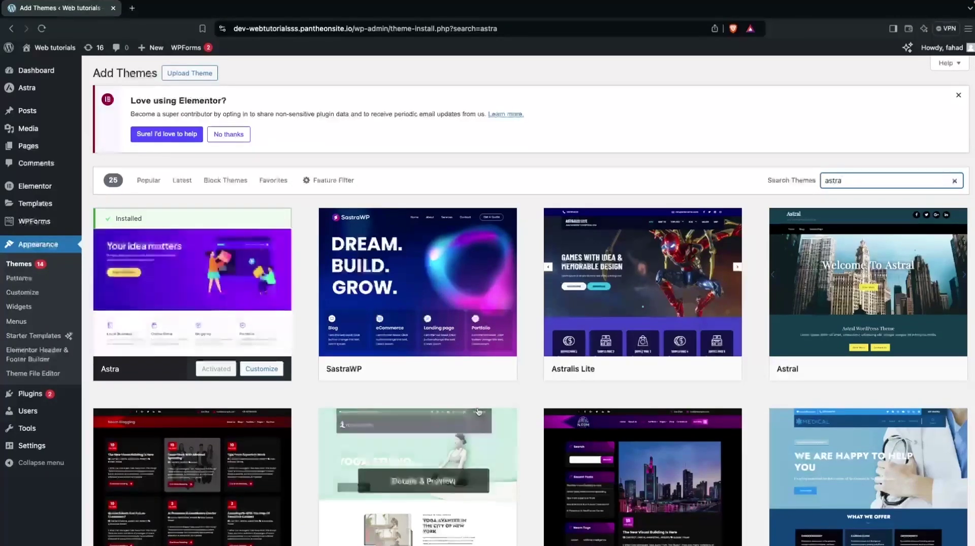
pyautogui.moveTo(454, 377)
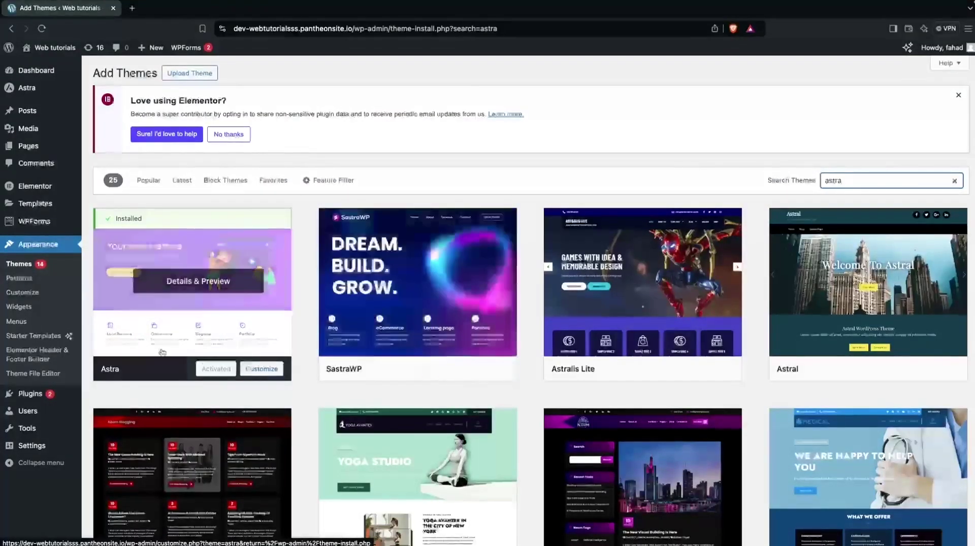
# Start a new Header & Footer Builder template titled 'Header'
pyautogui.click(28, 360)
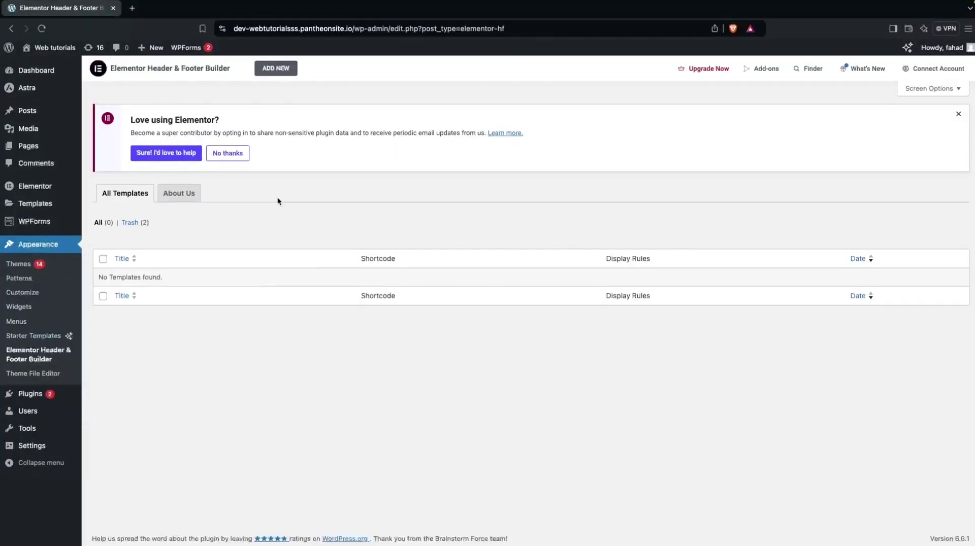
pyautogui.click(278, 74)
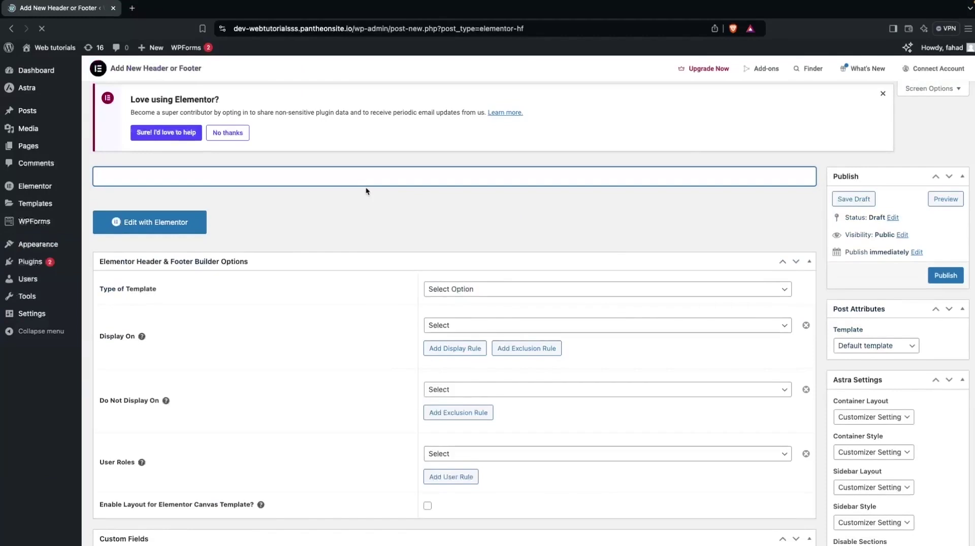
pyautogui.write('Header')
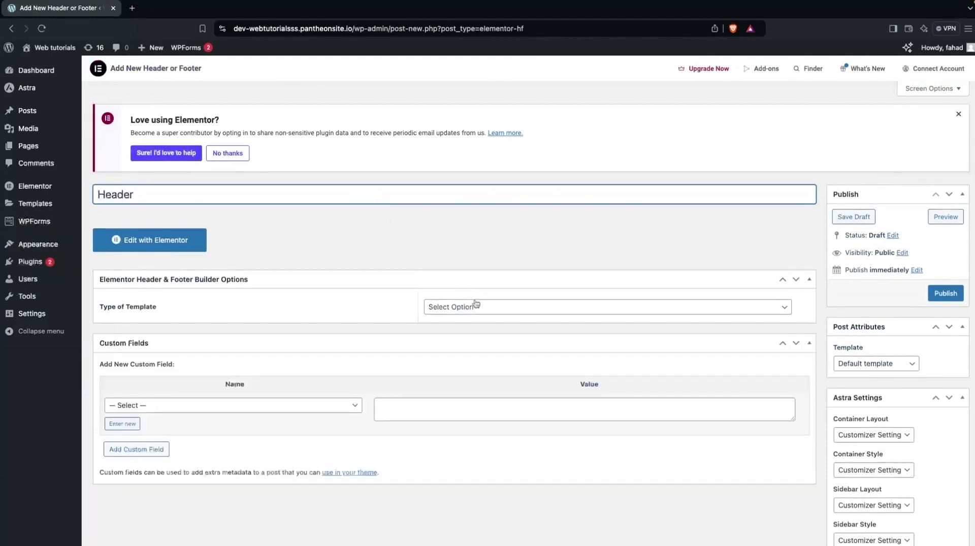
# Set the template type to Header, display it on the Entire Website, and publish
pyautogui.click(484, 312)
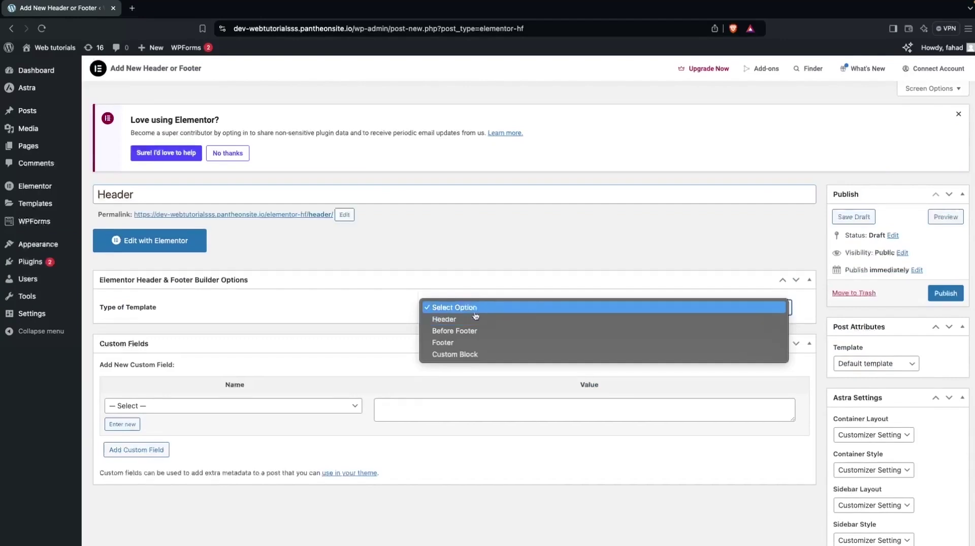
pyautogui.click(596, 320)
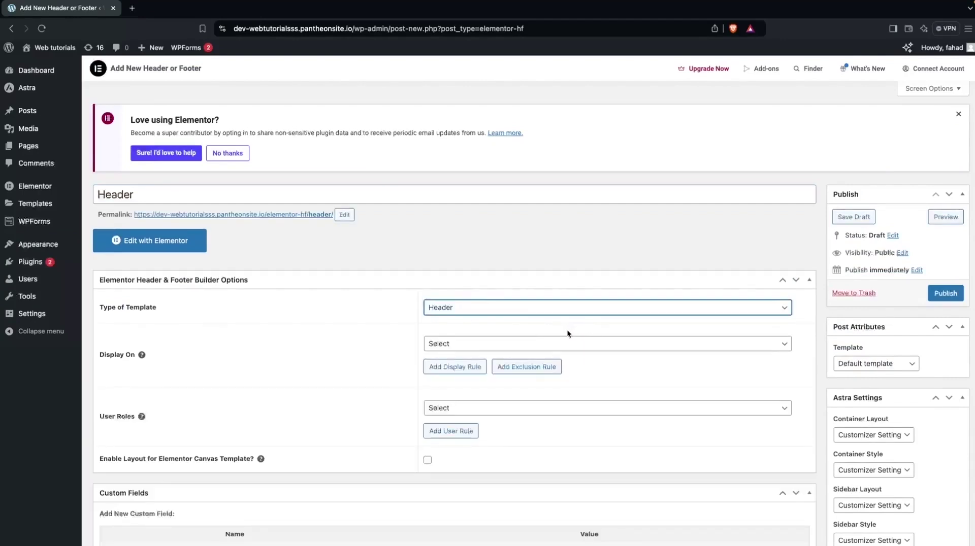
pyautogui.click(570, 343)
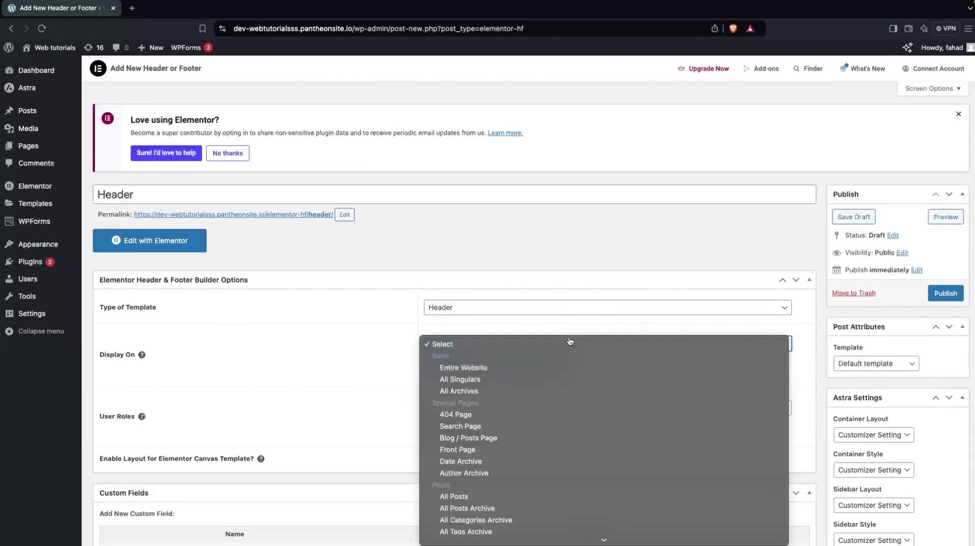
pyautogui.click(492, 373)
pyautogui.scroll(-1, 437, 410)
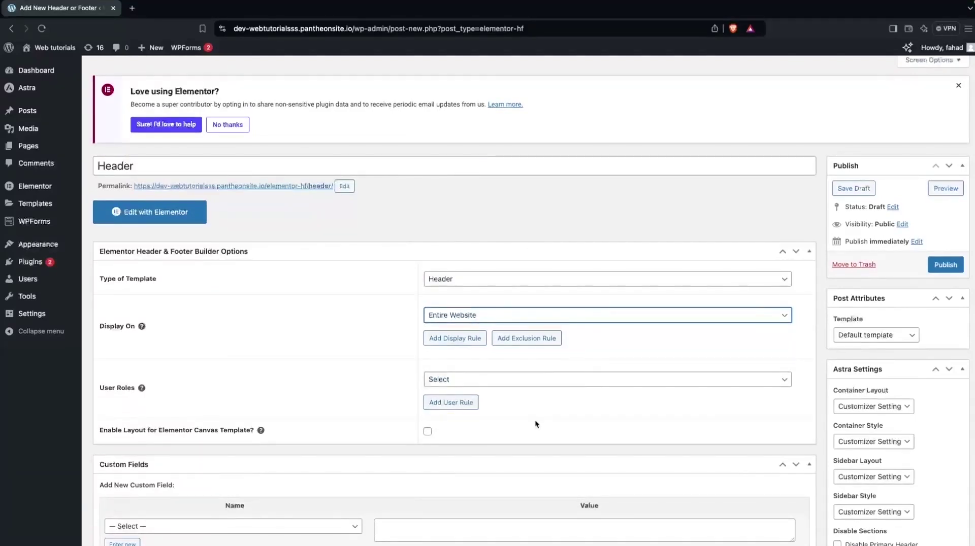
pyautogui.scroll(-1, 534, 419)
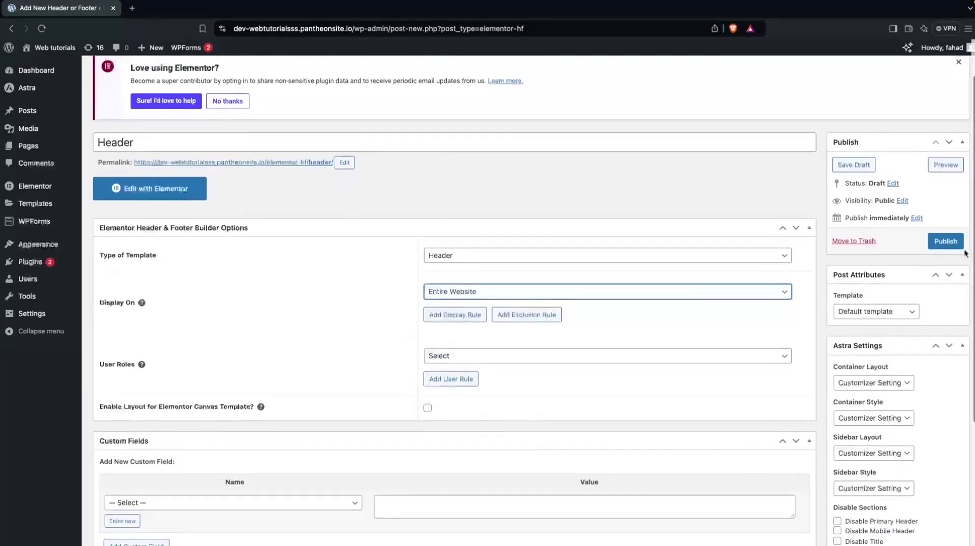
pyautogui.click(943, 240)
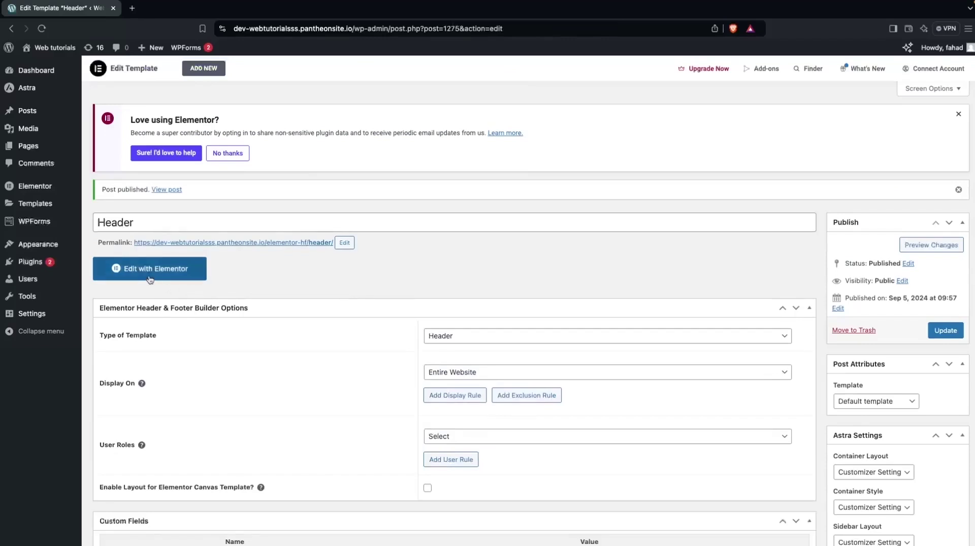
# Open the Header template in Elementor and add a three-column flexbox container
pyautogui.click(149, 269)
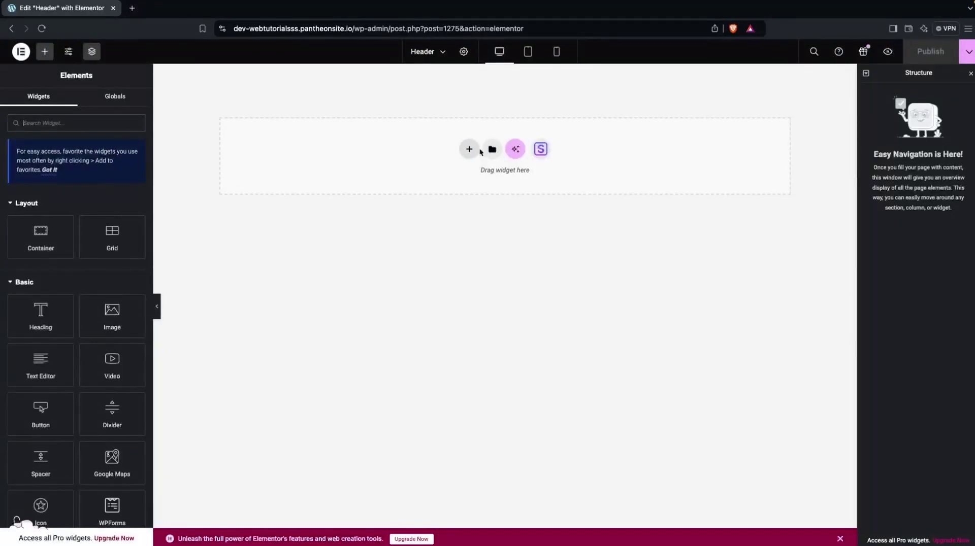
pyautogui.click(464, 152)
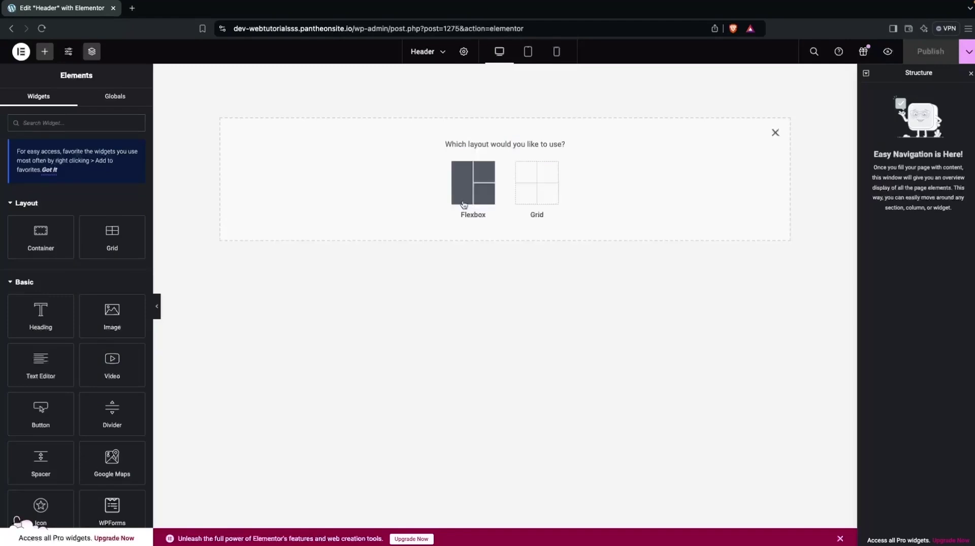
pyautogui.click(468, 183)
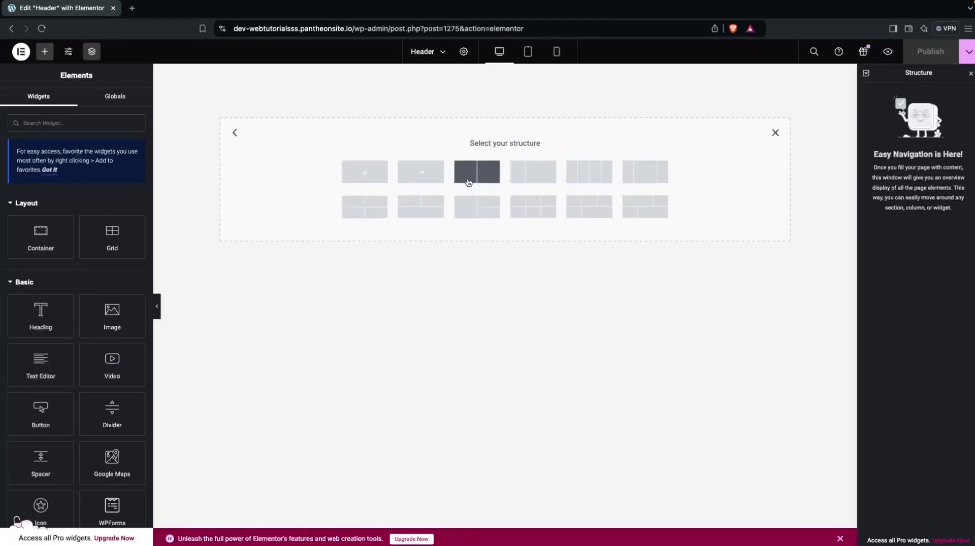
pyautogui.click(643, 171)
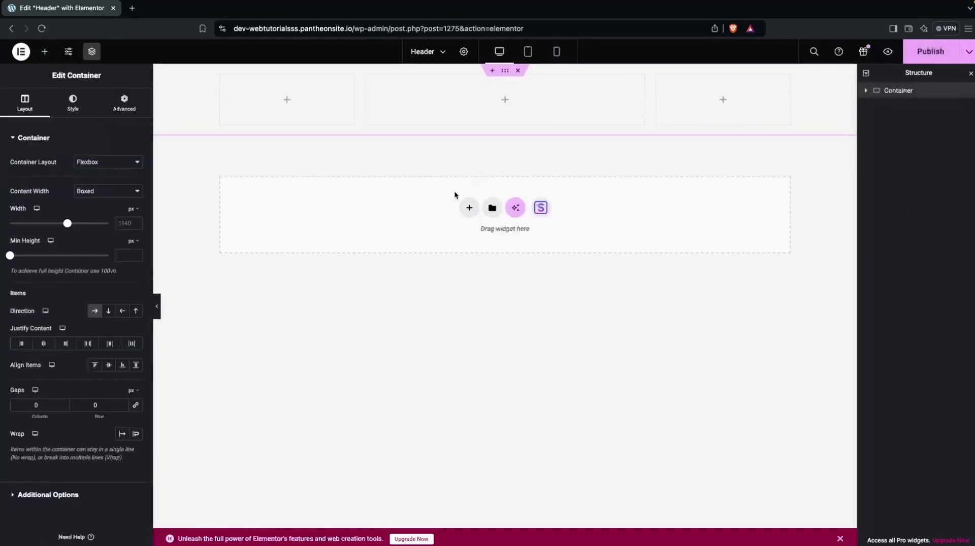
# Add a two-column flexbox container beneath the three-column one
pyautogui.click(467, 208)
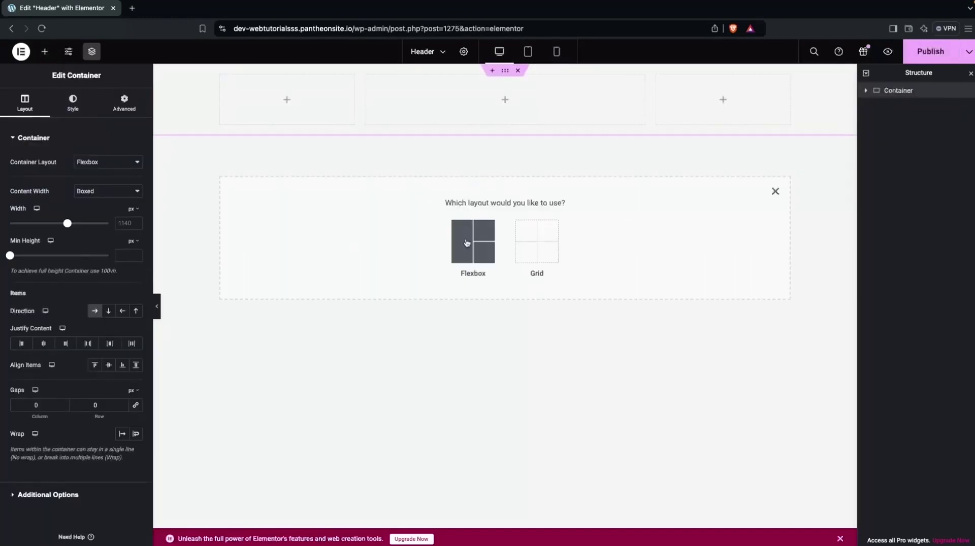
pyautogui.click(467, 243)
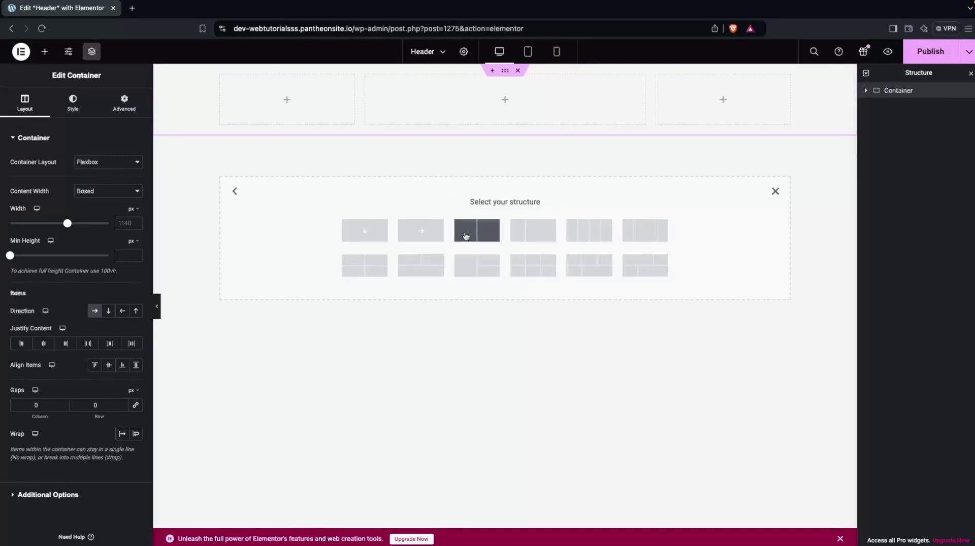
pyautogui.click(465, 235)
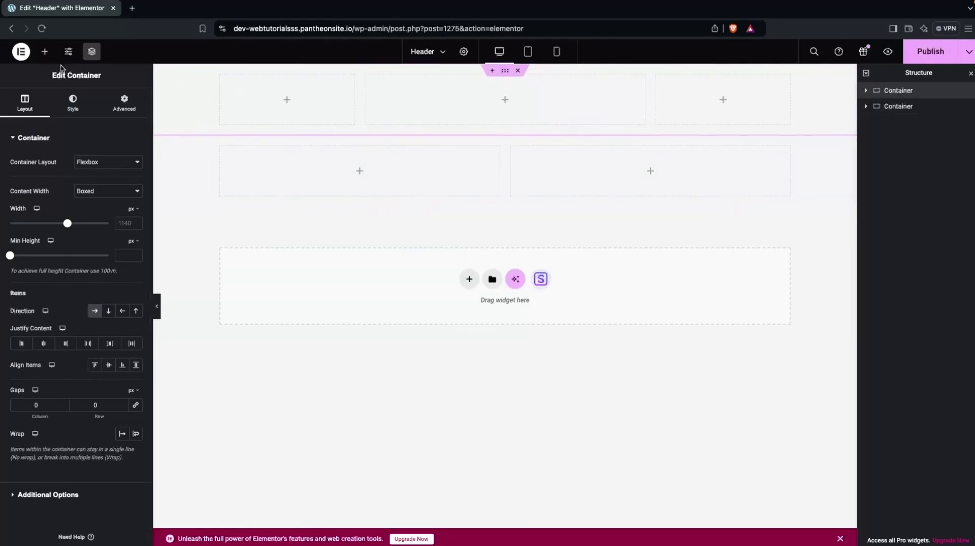
pyautogui.click(46, 56)
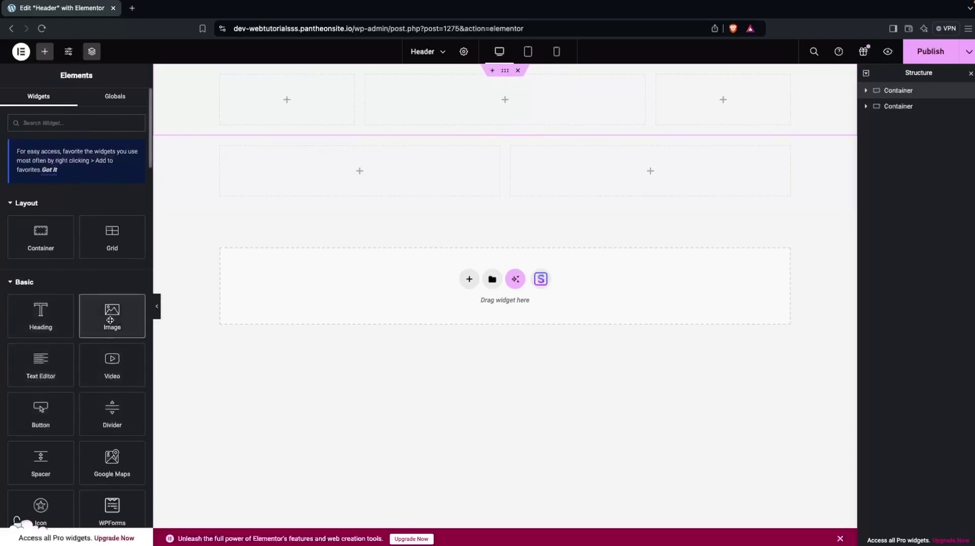
# Drop an Image widget into the first column showing the Outdoor Adventure logo
pyautogui.moveTo(111, 316); pyautogui.dragTo(254, 94)
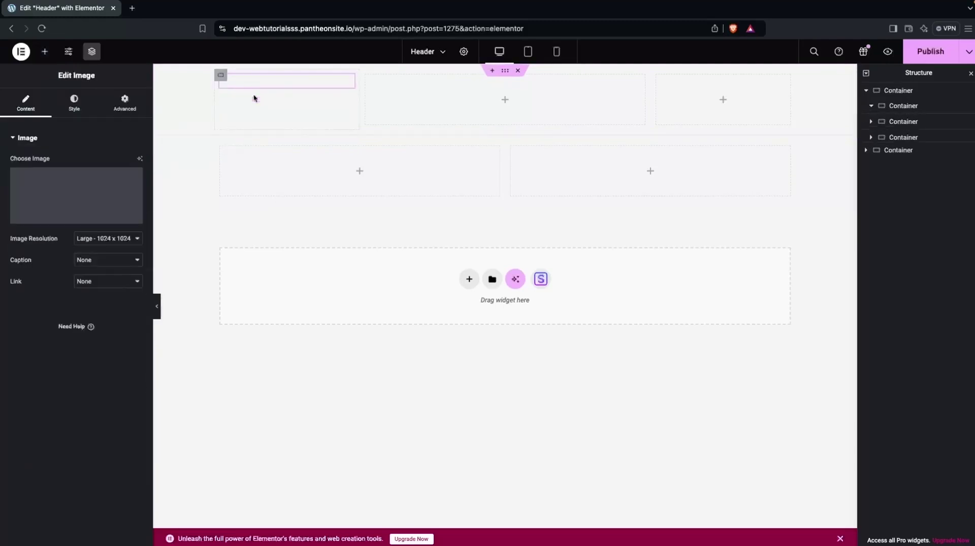
pyautogui.click(68, 193)
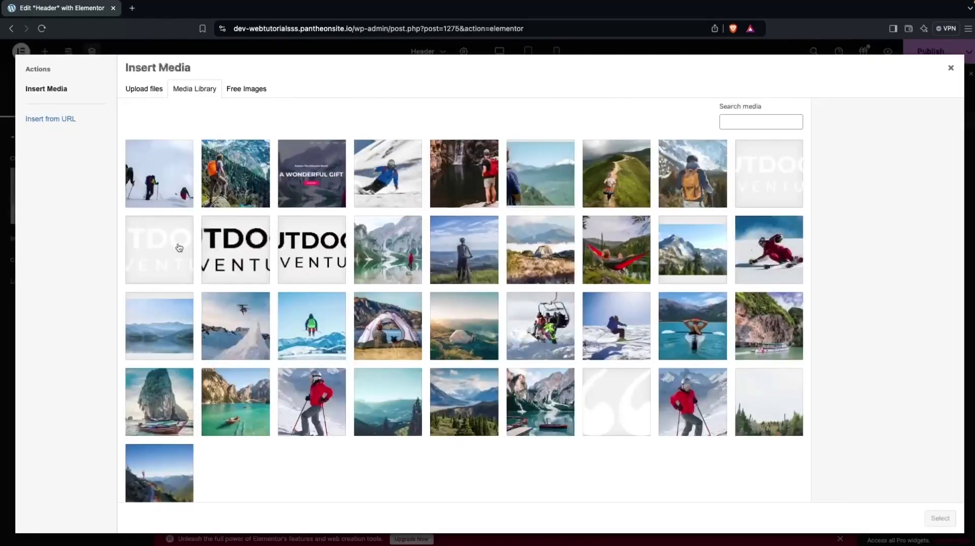
pyautogui.click(178, 247)
pyautogui.click(940, 519)
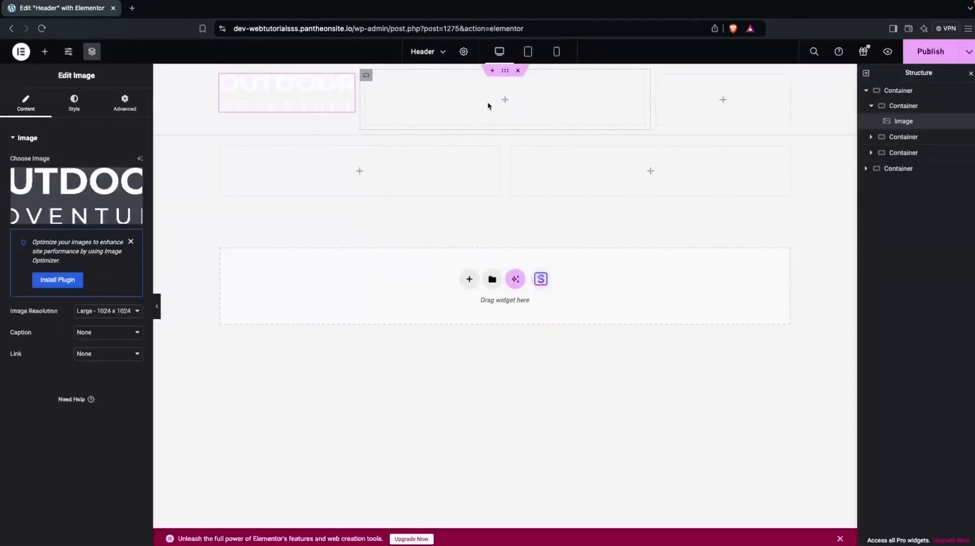
pyautogui.click(504, 101)
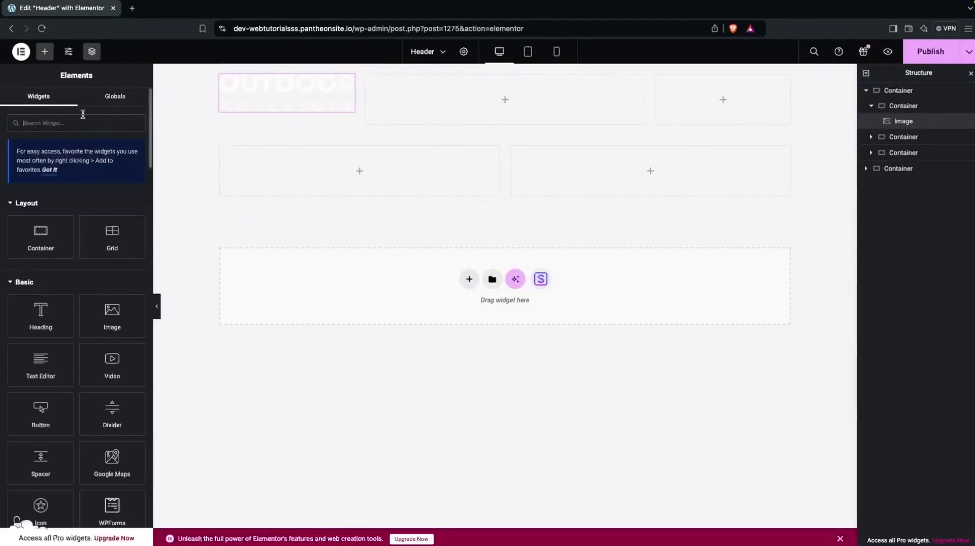
# Place a Navigation Menu widget in the middle column displaying the menu 'Menu'
pyautogui.write('nav')
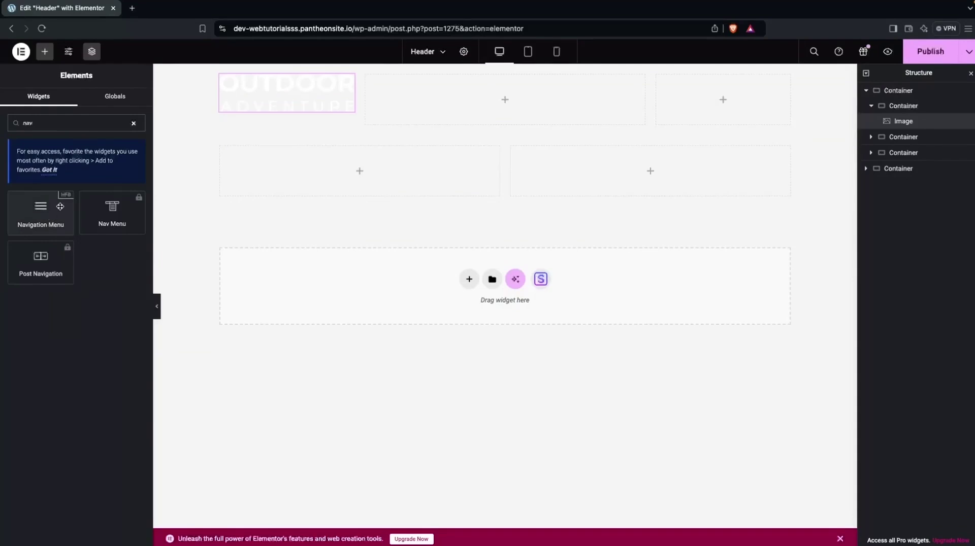
pyautogui.moveTo(40, 217); pyautogui.dragTo(468, 102)
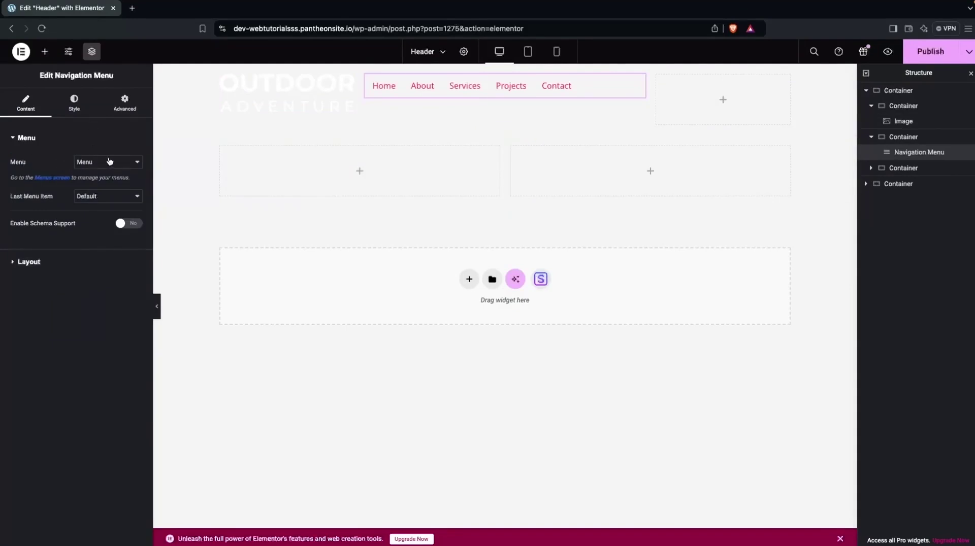
pyautogui.click(110, 162)
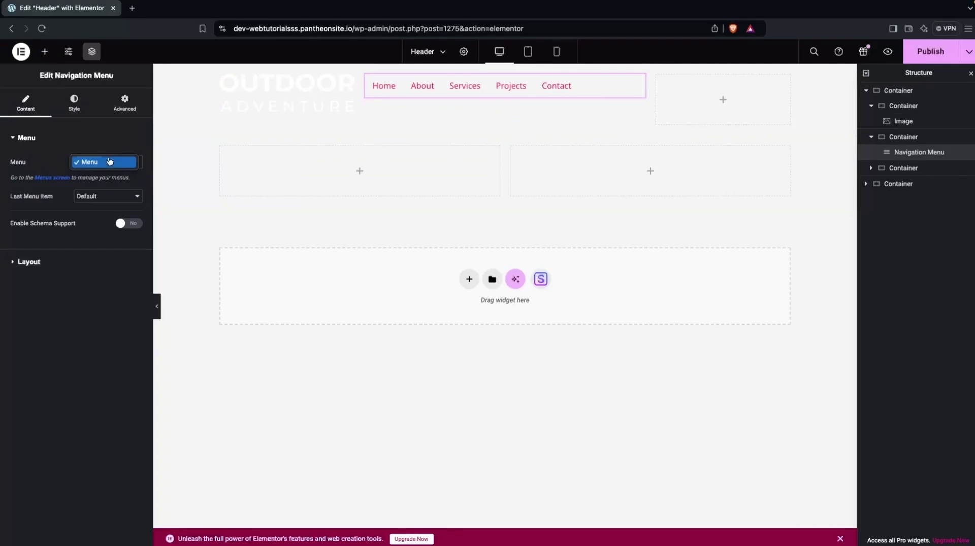
pyautogui.click(55, 162)
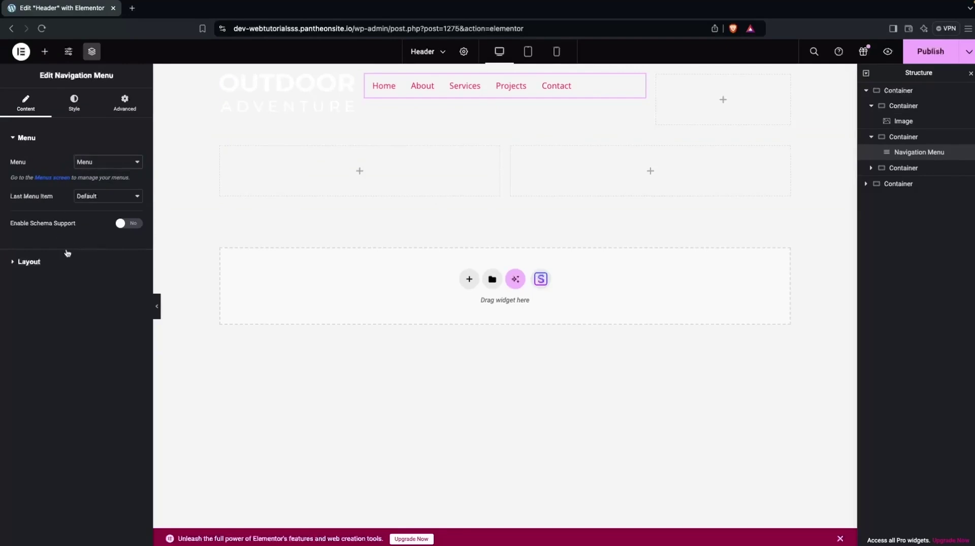
# Keep the menu layout Horizontal and set its alignment to Center
pyautogui.click(23, 267)
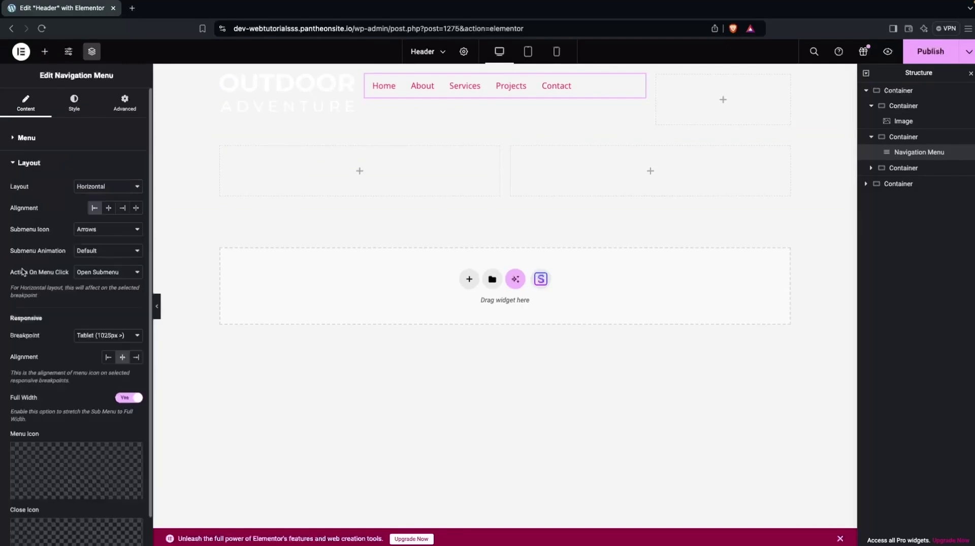
pyautogui.click(105, 191)
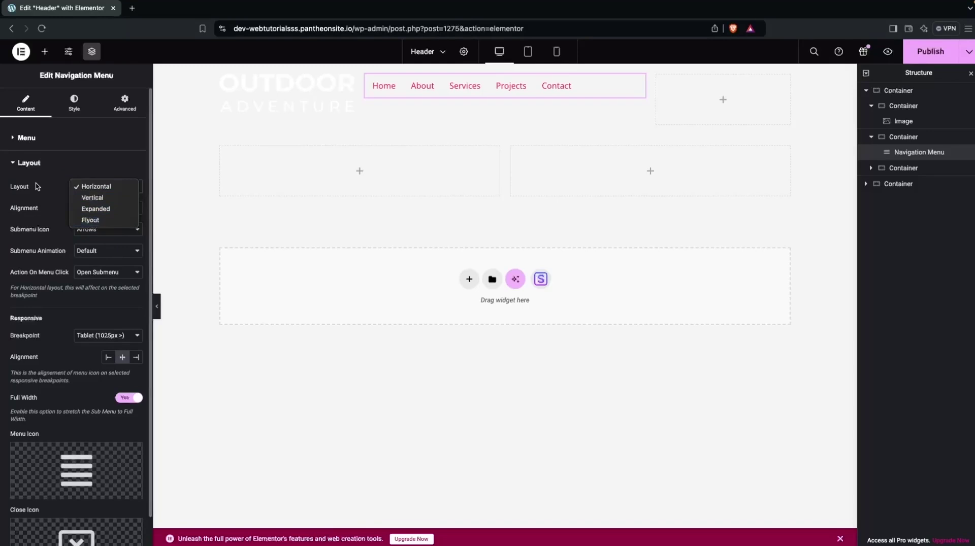
pyautogui.click(53, 188)
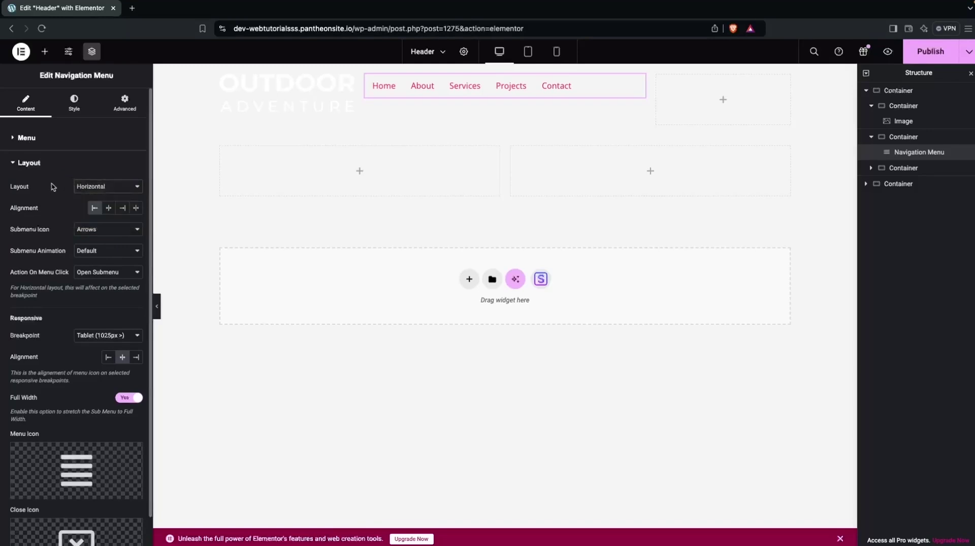
pyautogui.click(109, 208)
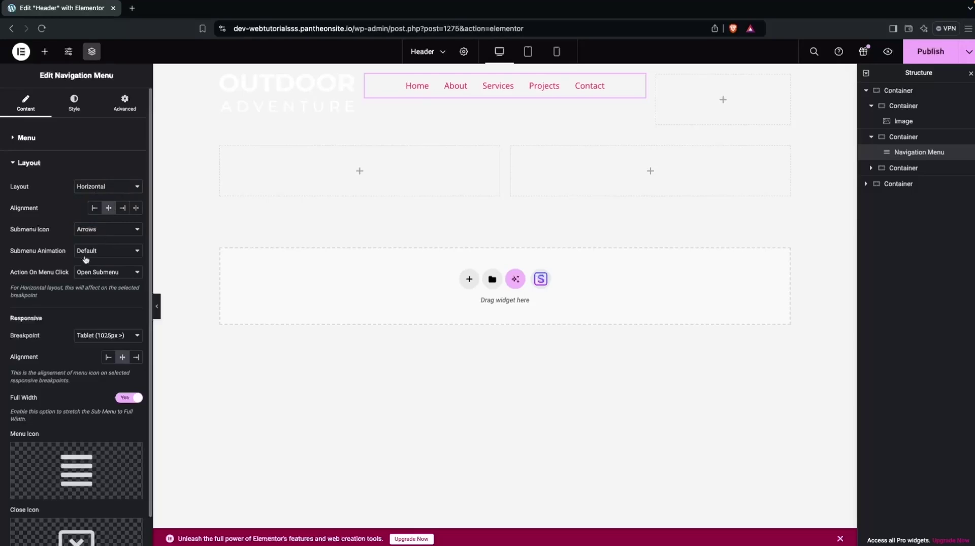
pyautogui.scroll(-2, 85, 312)
pyautogui.scroll(2, 86, 311)
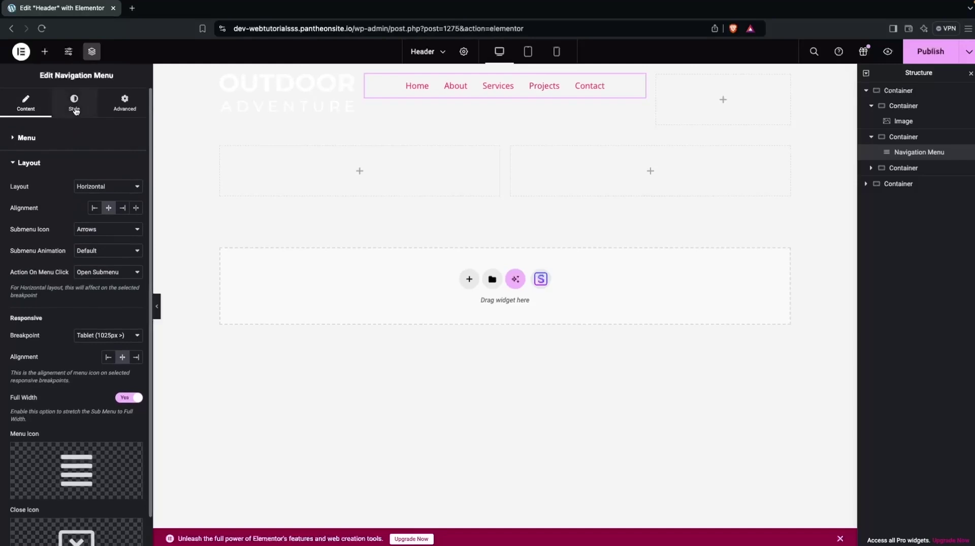
# Set the navigation menu's Main Menu text colour to #FFFFFF
pyautogui.click(74, 104)
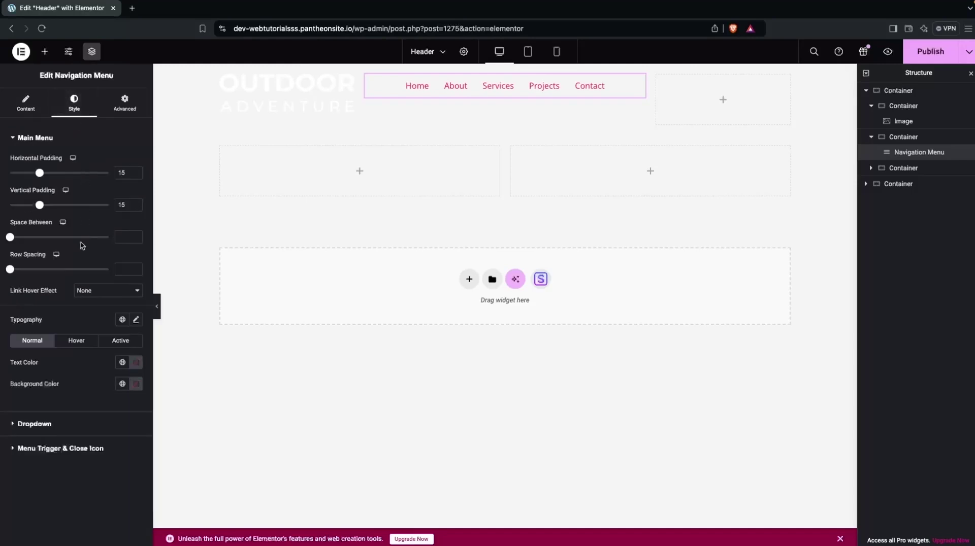
pyautogui.click(136, 364)
pyautogui.write('#FFFFFF')
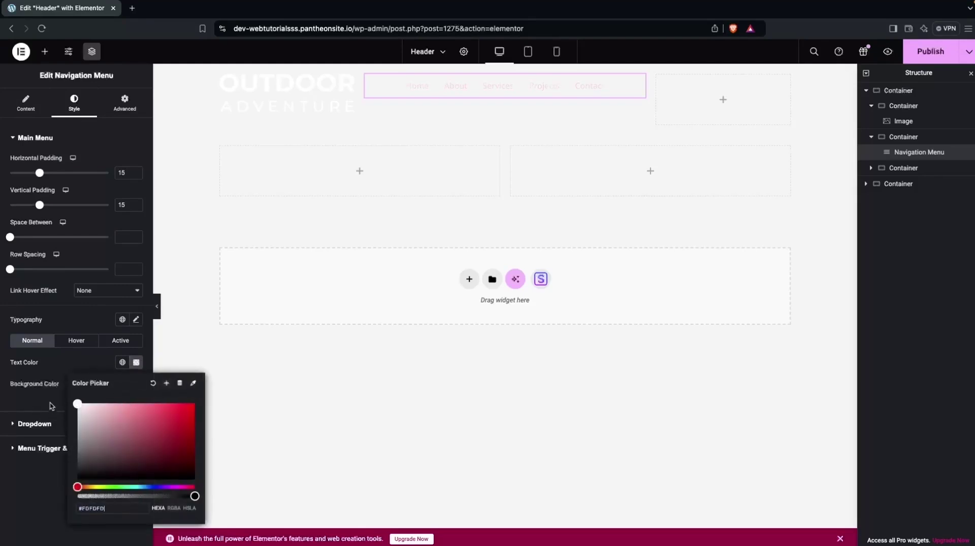
pyautogui.click(61, 409)
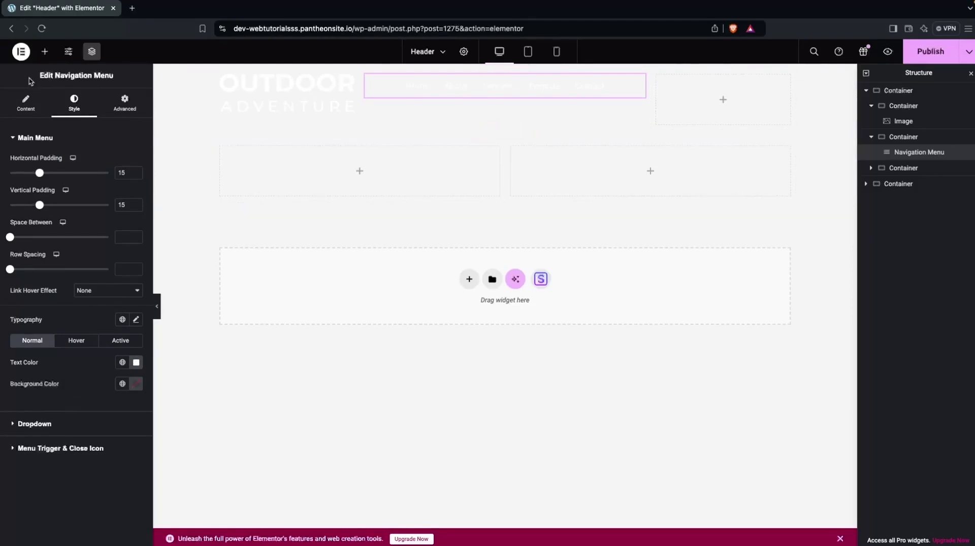
pyautogui.click(45, 51)
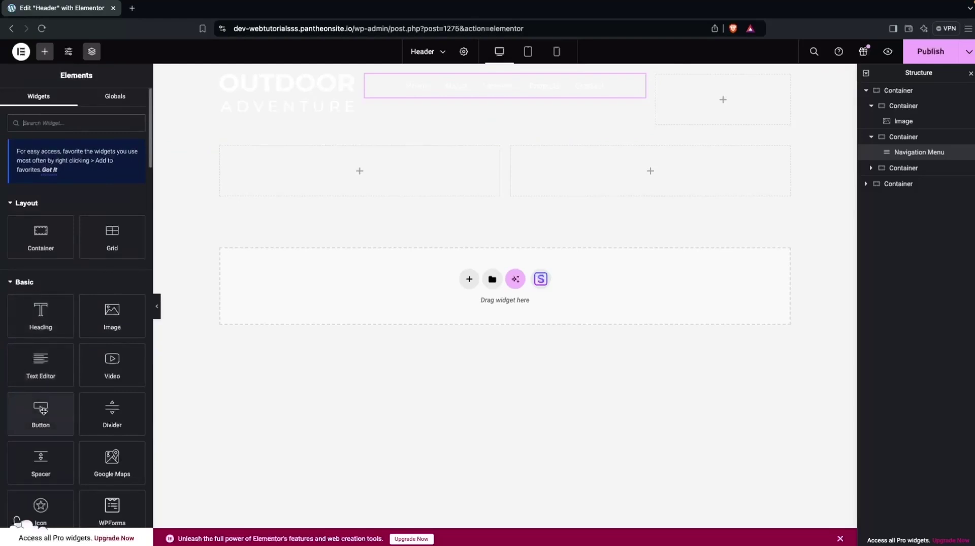
# Add a Button widget to the right header column, positioned center
pyautogui.moveTo(42, 411); pyautogui.dragTo(686, 94)
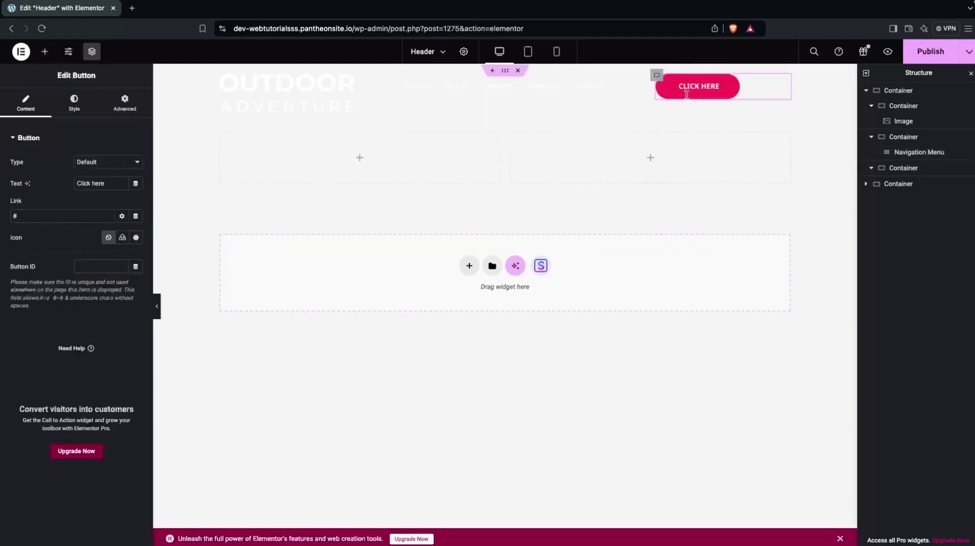
pyautogui.click(73, 100)
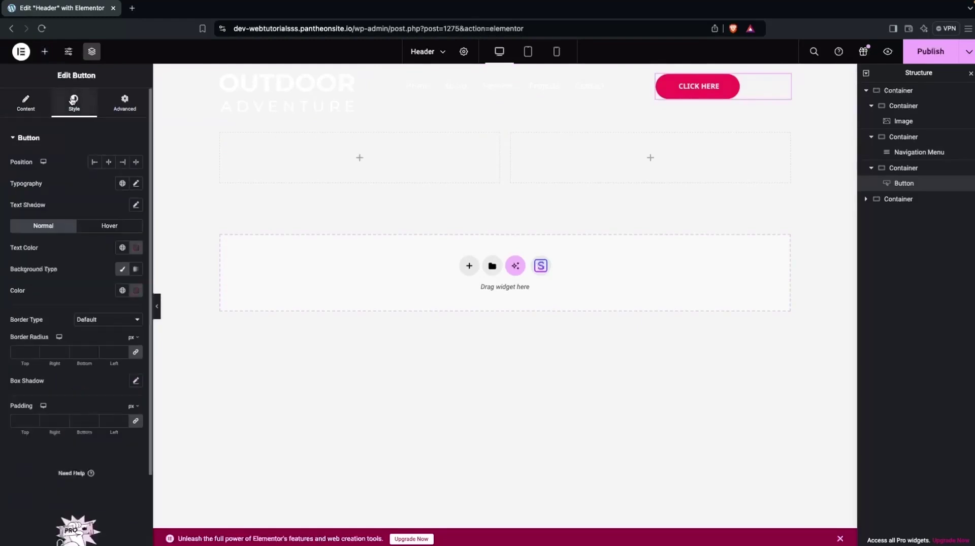
pyautogui.click(109, 162)
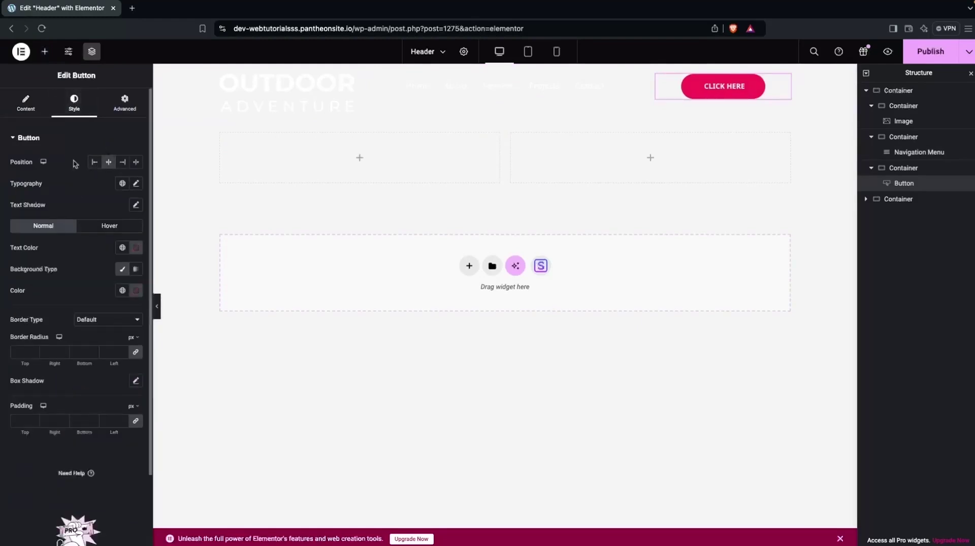
# Give the button red (#FF0000) text on a white (#FFFFFF) background
pyautogui.click(136, 249)
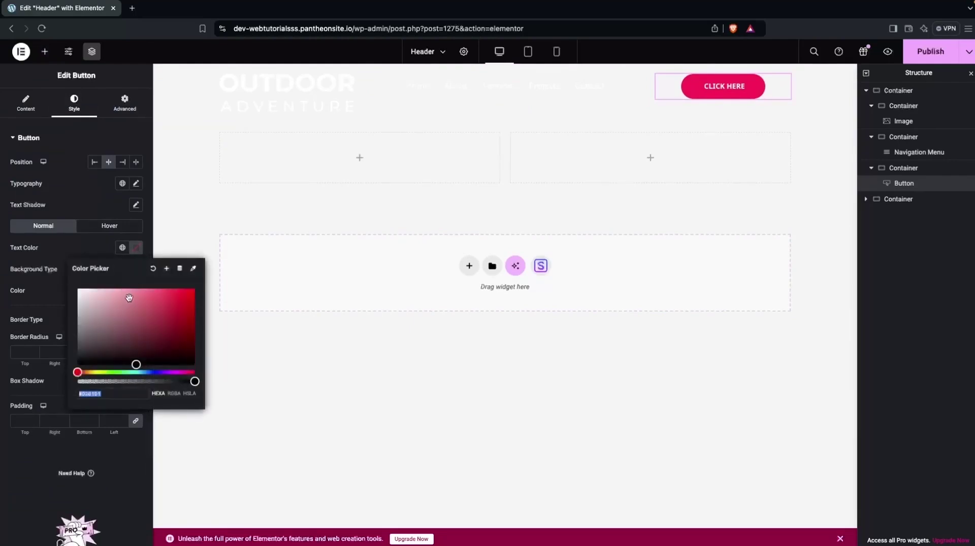
pyautogui.moveTo(125, 295); pyautogui.dragTo(201, 291)
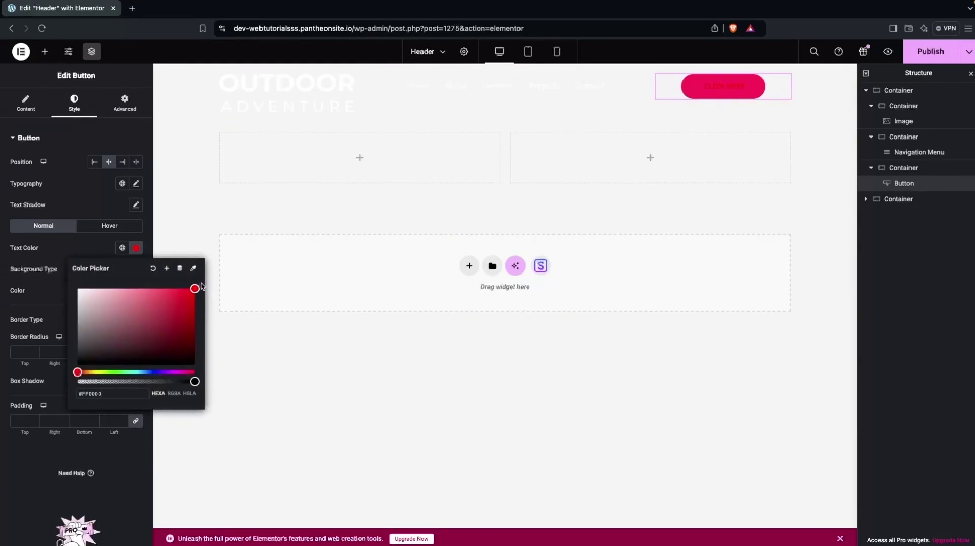
pyautogui.click(89, 257)
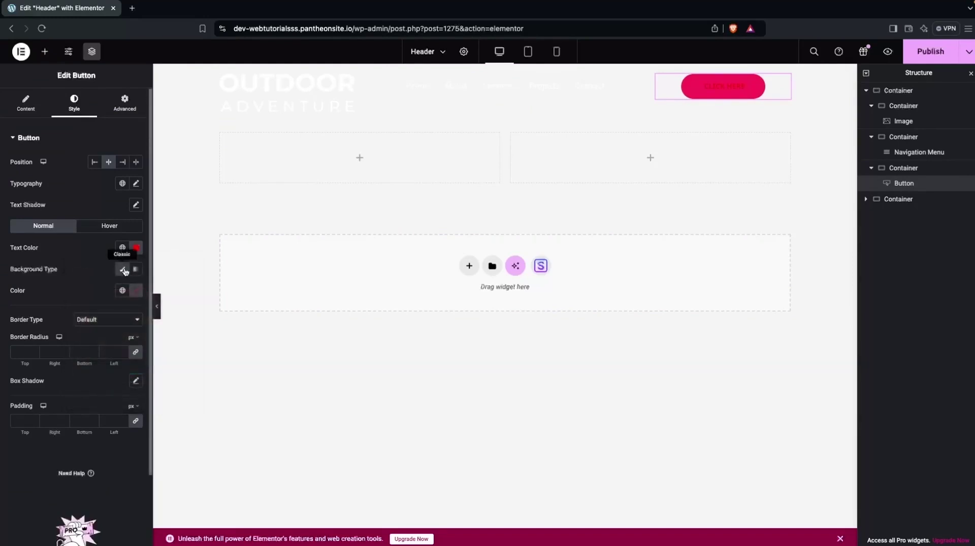
pyautogui.click(135, 290)
pyautogui.moveTo(127, 345); pyautogui.dragTo(54, 328)
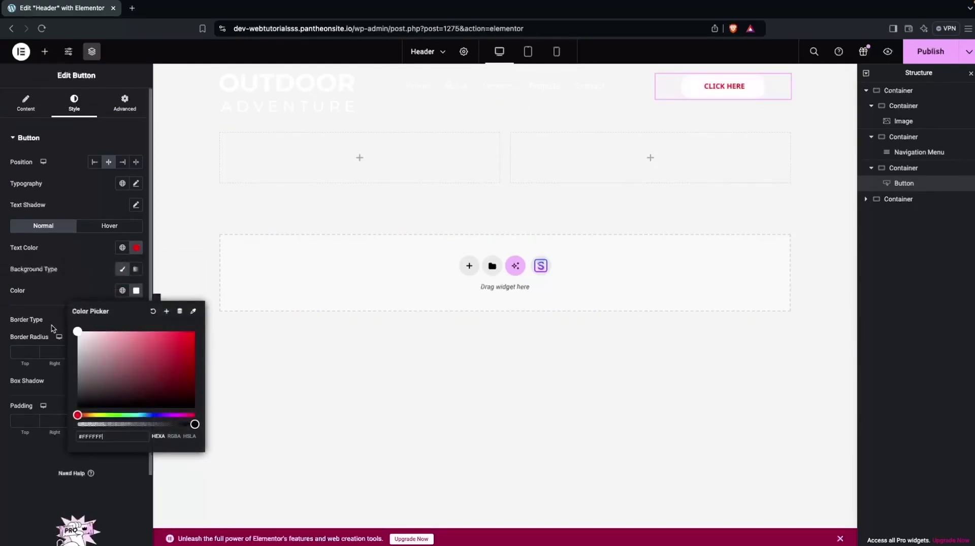
pyautogui.click(72, 276)
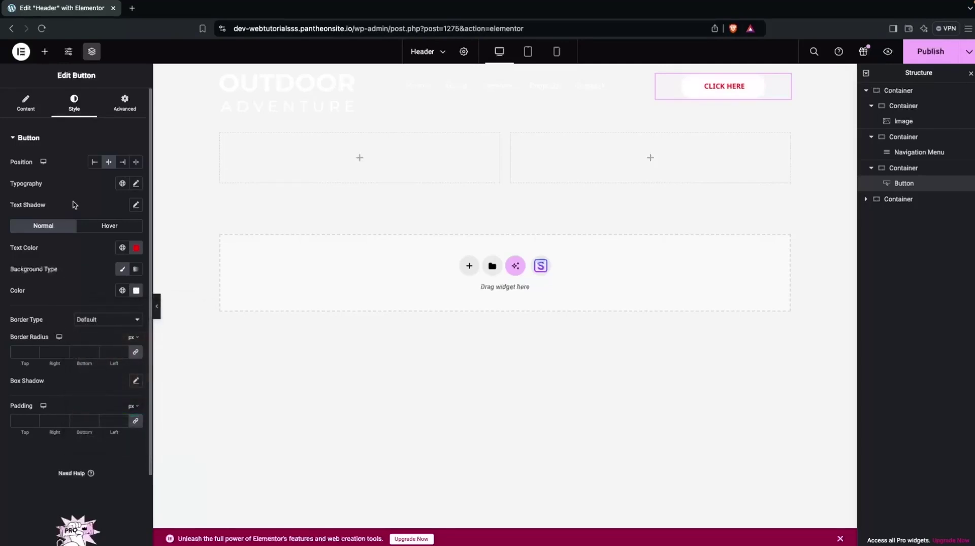
pyautogui.click(275, 85)
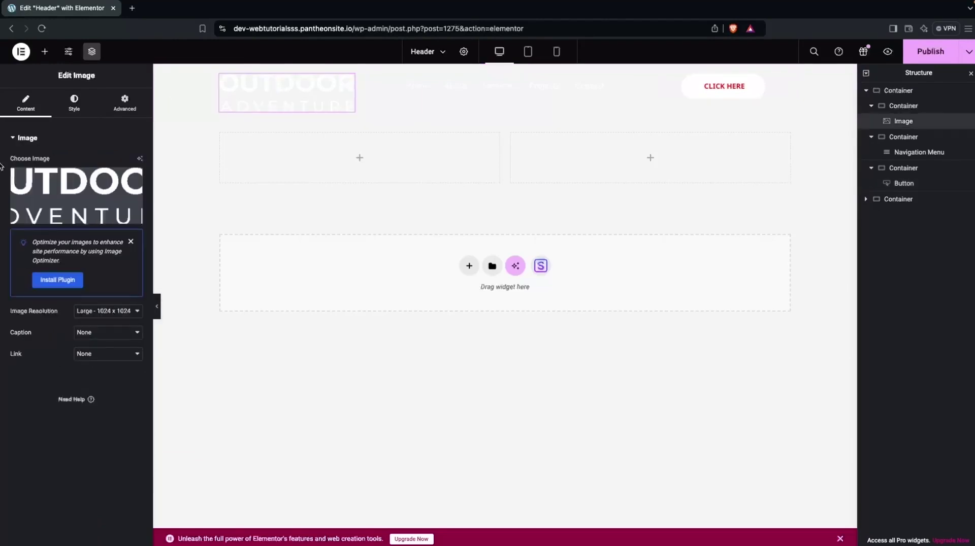
# Set the Outdoor Adventure logo's width to 40% in its Style settings
pyautogui.click(74, 103)
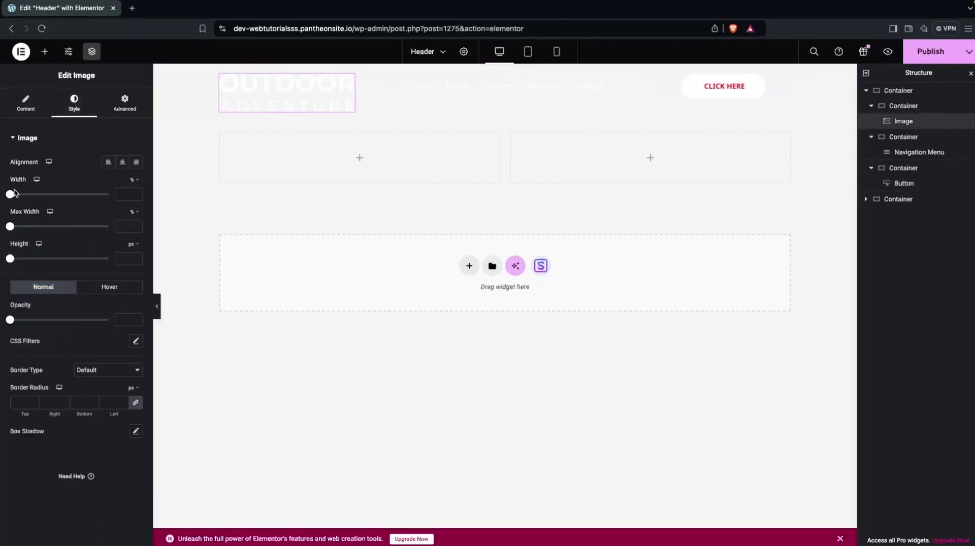
pyautogui.moveTo(10, 194); pyautogui.dragTo(50, 195)
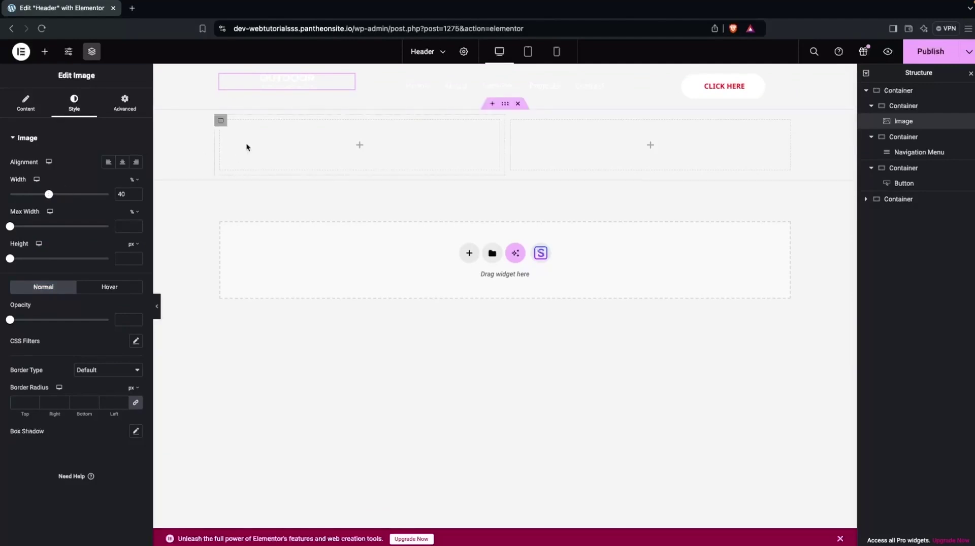
pyautogui.click(723, 82)
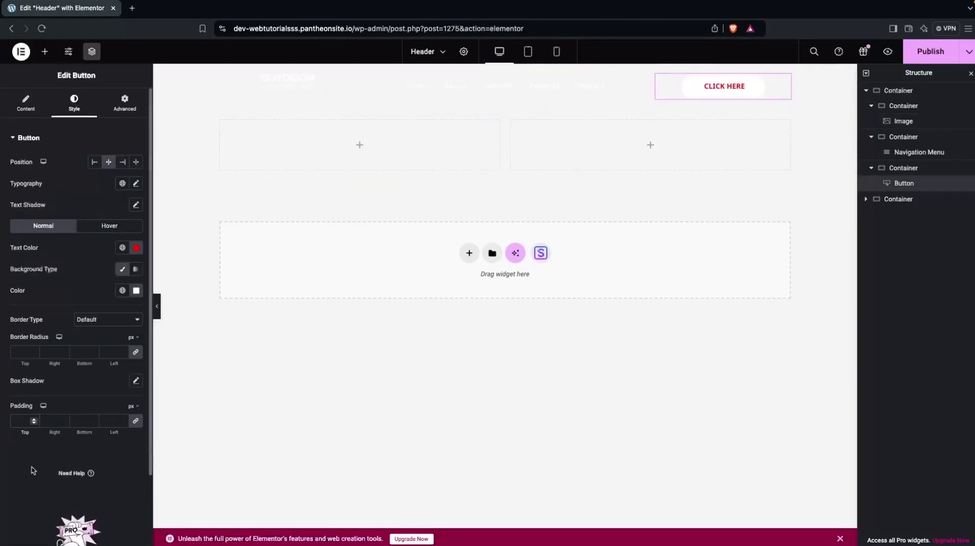
# Set the button padding to 15 on every side
pyautogui.write('10')
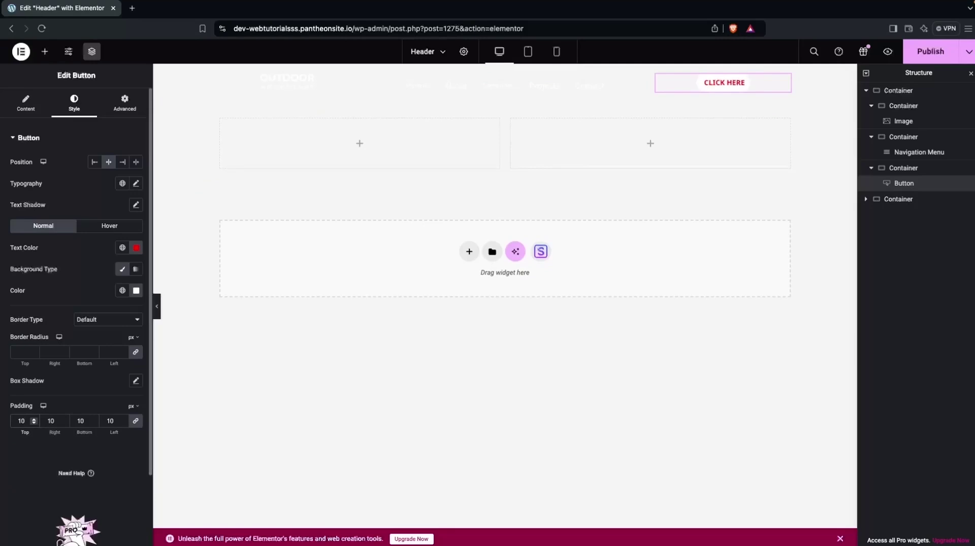
pyautogui.press('BackSpace')
pyautogui.write('5')
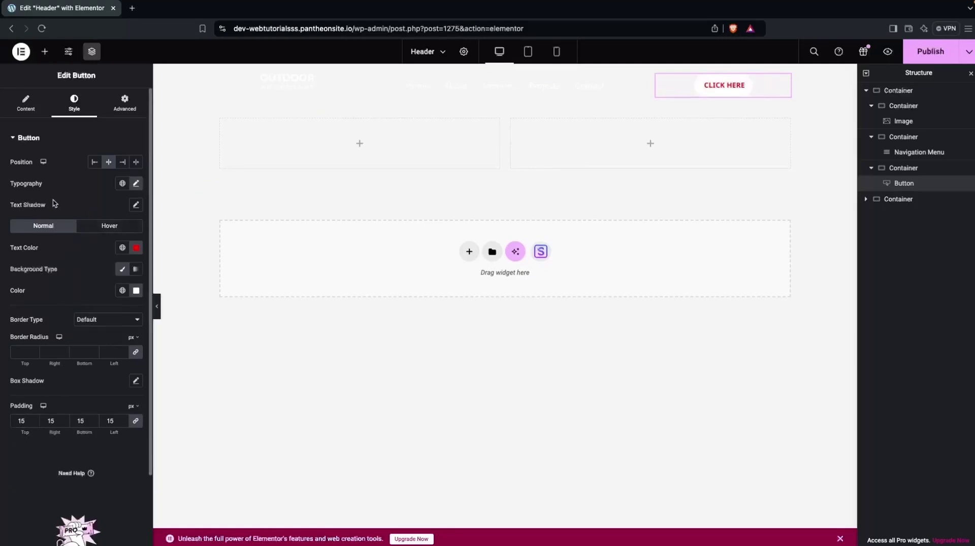
pyautogui.click(137, 184)
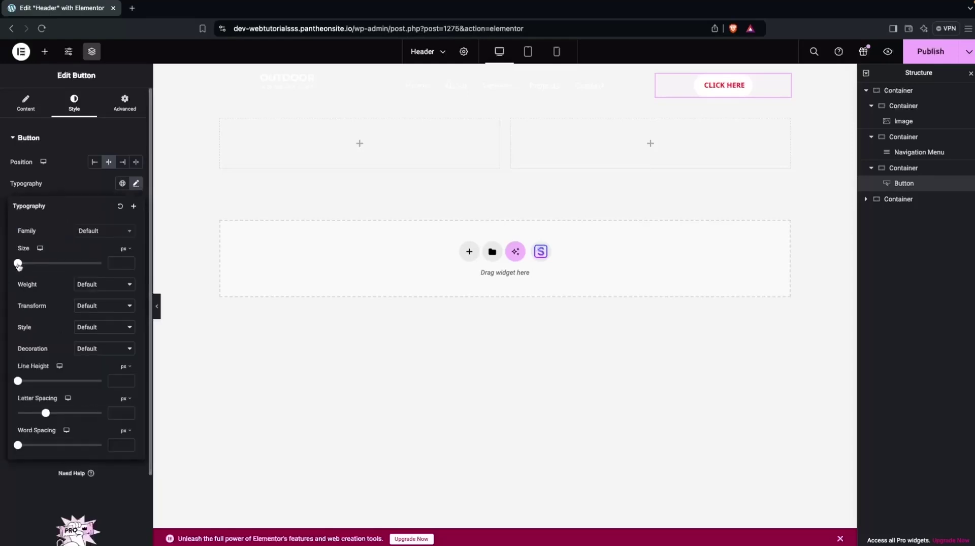
pyautogui.moveTo(17, 264)
pyautogui.mouseDown()
pyautogui.moveTo(32, 264)
pyautogui.moveTo(17, 264)
pyautogui.mouseUp()
pyautogui.press('Escape')
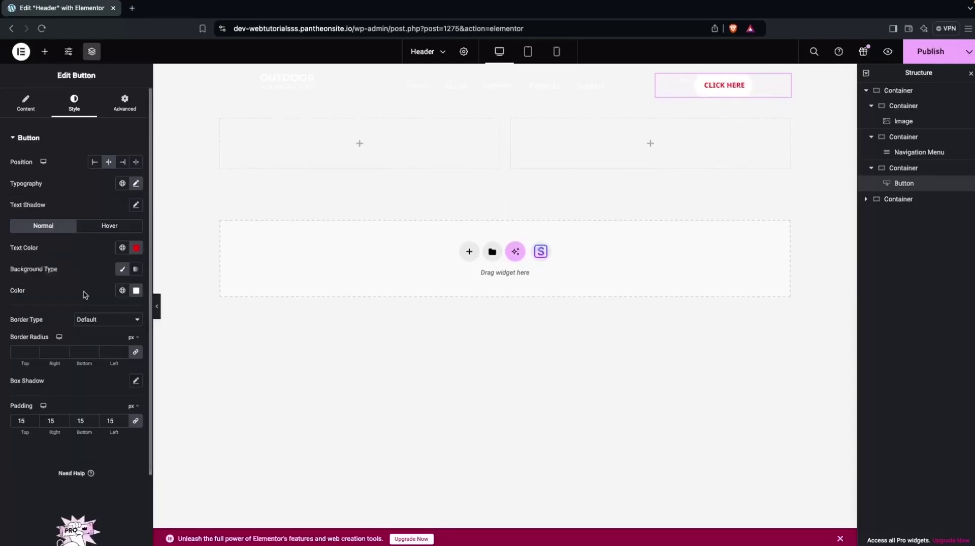
# Change the button label from 'Click here' to 'Contact Us'
pyautogui.click(25, 103)
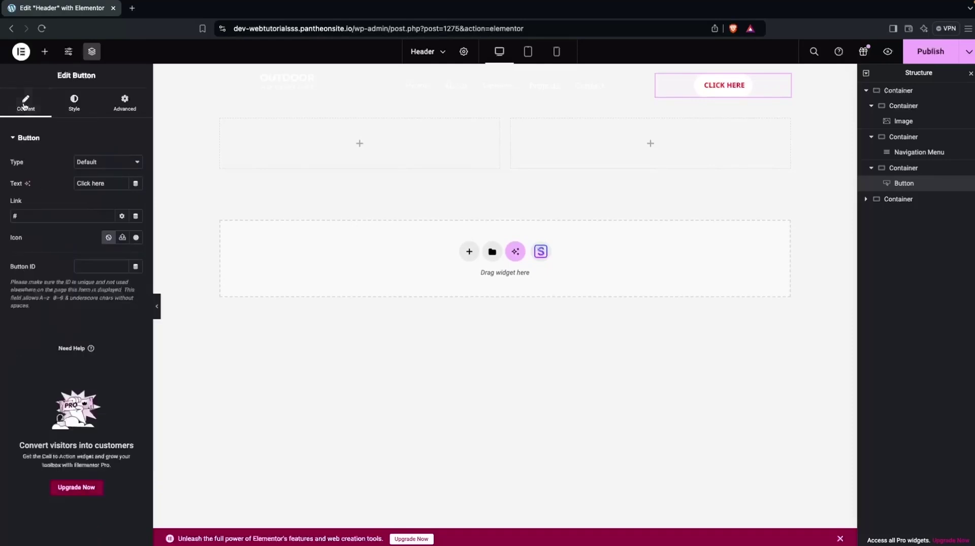
pyautogui.moveTo(111, 184); pyautogui.dragTo(44, 188)
pyautogui.write('COntaact Us')
pyautogui.press('BackSpace')
pyautogui.press('BackSpace')
pyautogui.write('ontact Us')
# Set the button typography to Capitalize transform and 300 (Light) weight
pyautogui.click(75, 104)
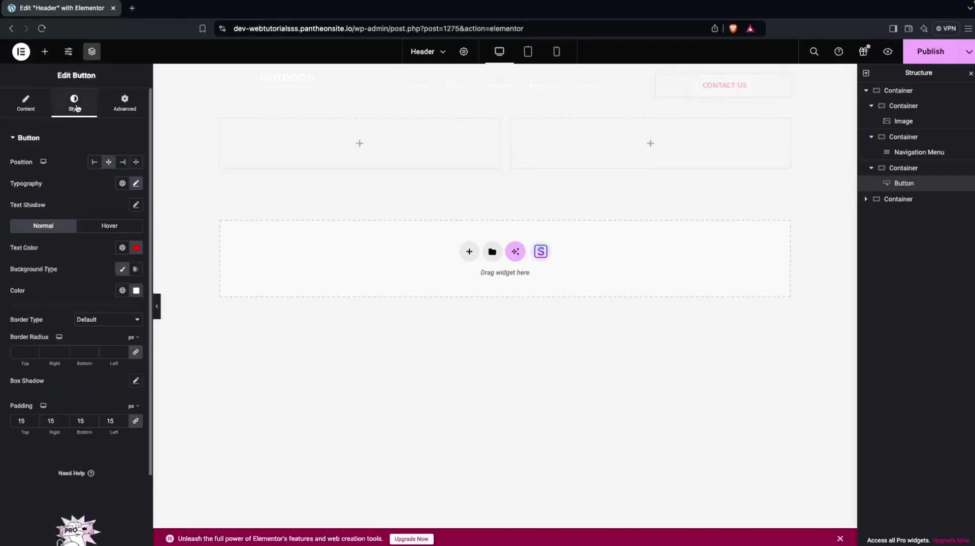
pyautogui.click(136, 184)
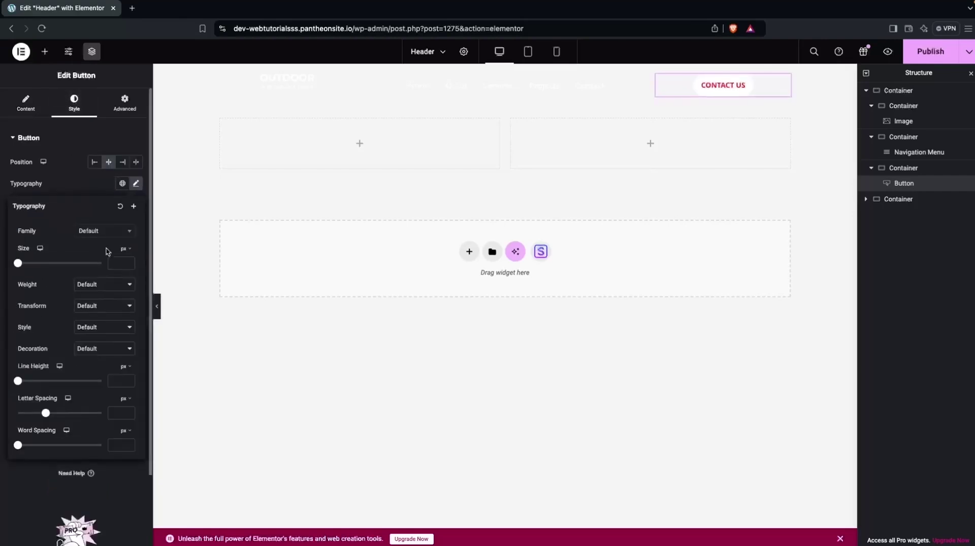
pyautogui.click(89, 307)
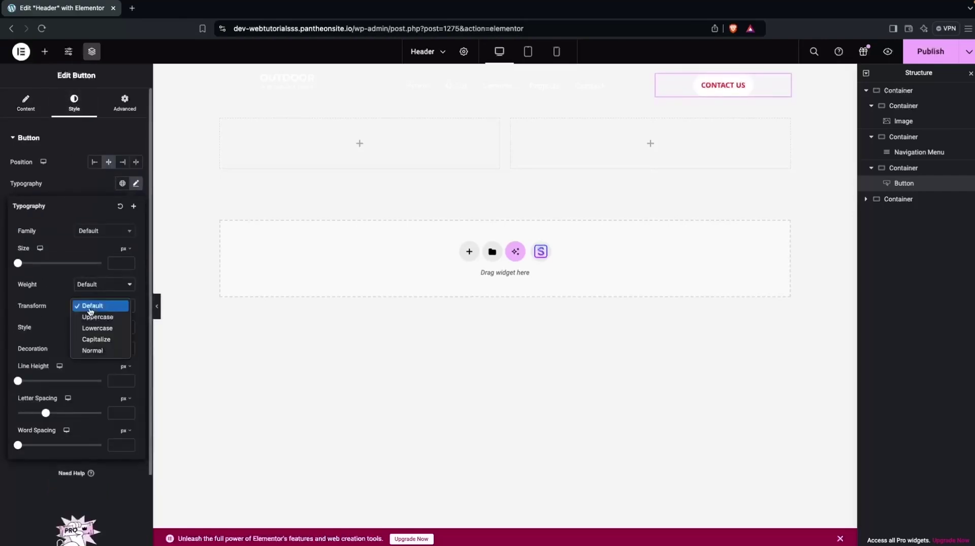
pyautogui.click(99, 339)
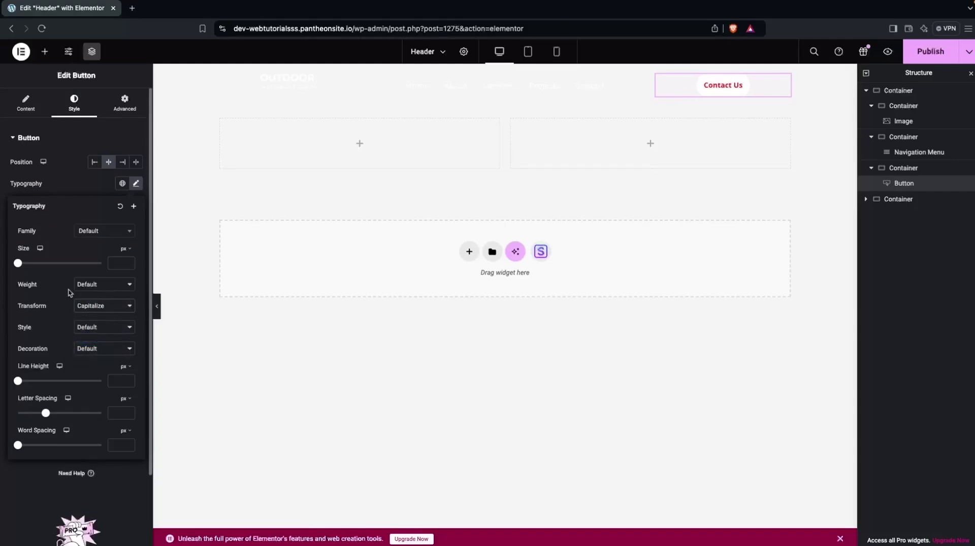
pyautogui.click(92, 286)
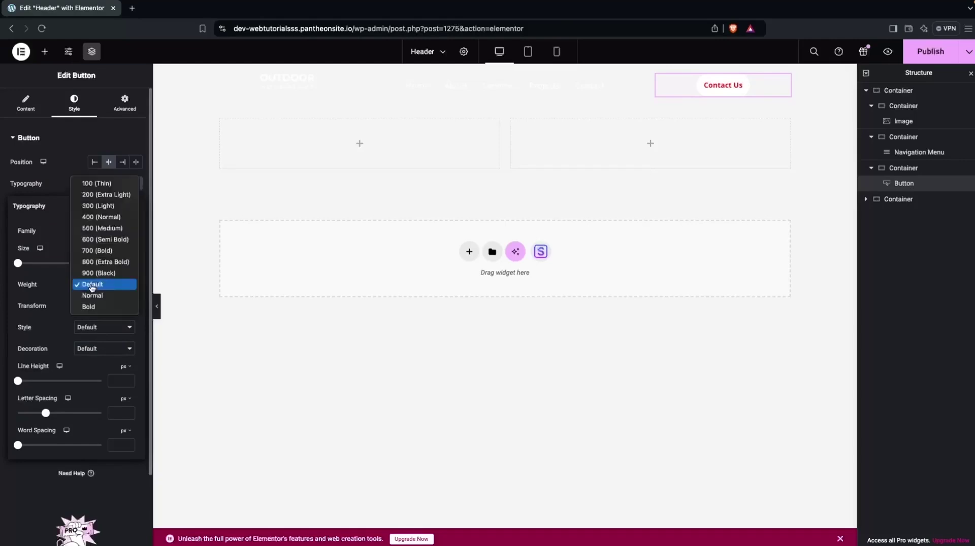
pyautogui.click(98, 205)
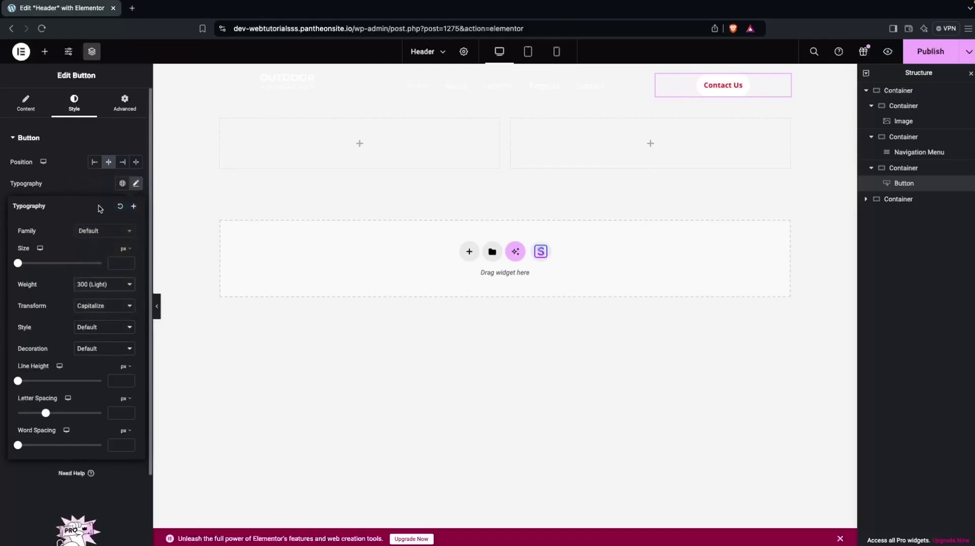
pyautogui.click(106, 287)
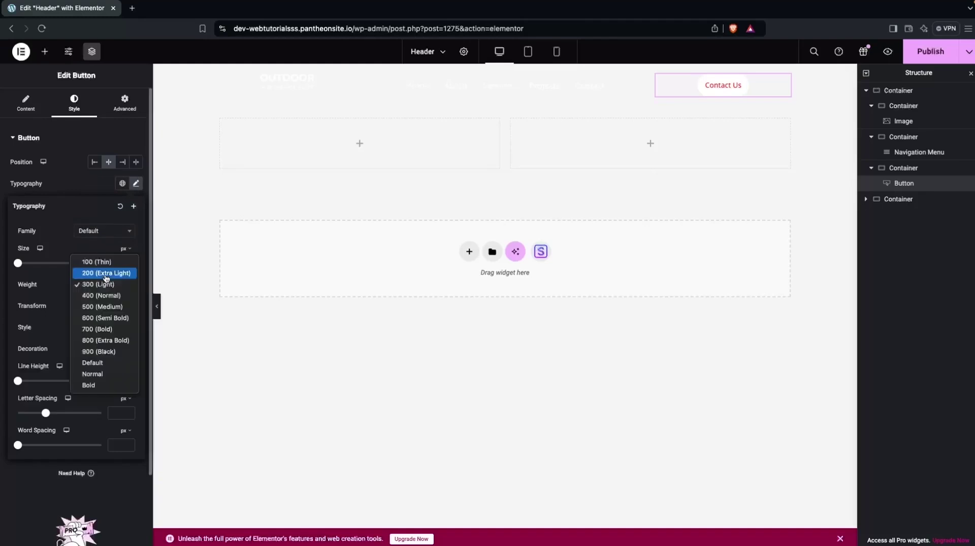
pyautogui.click(106, 273)
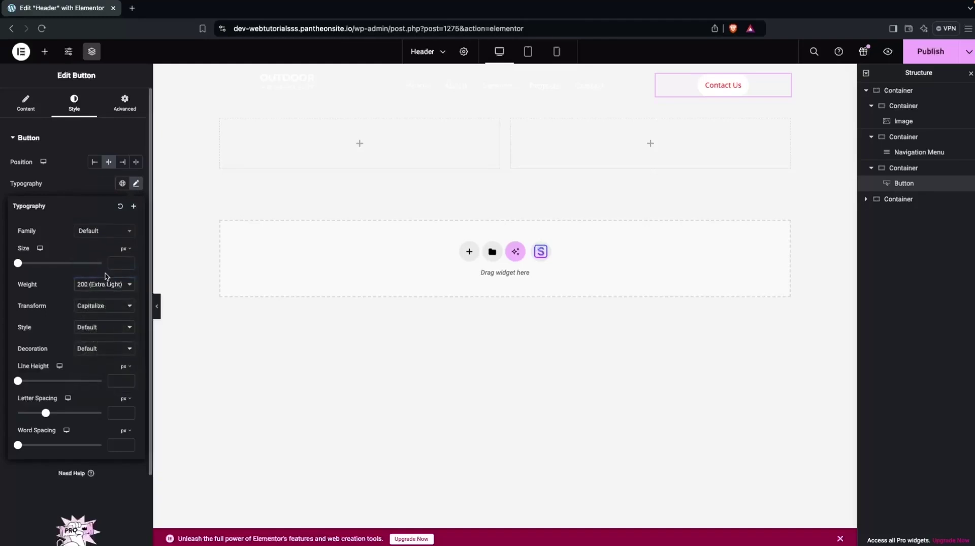
pyautogui.hotkey('ctrl', 'z')
# Set the button text size to 12 and padding to 12 on every side
pyautogui.click(116, 262)
pyautogui.write('12')
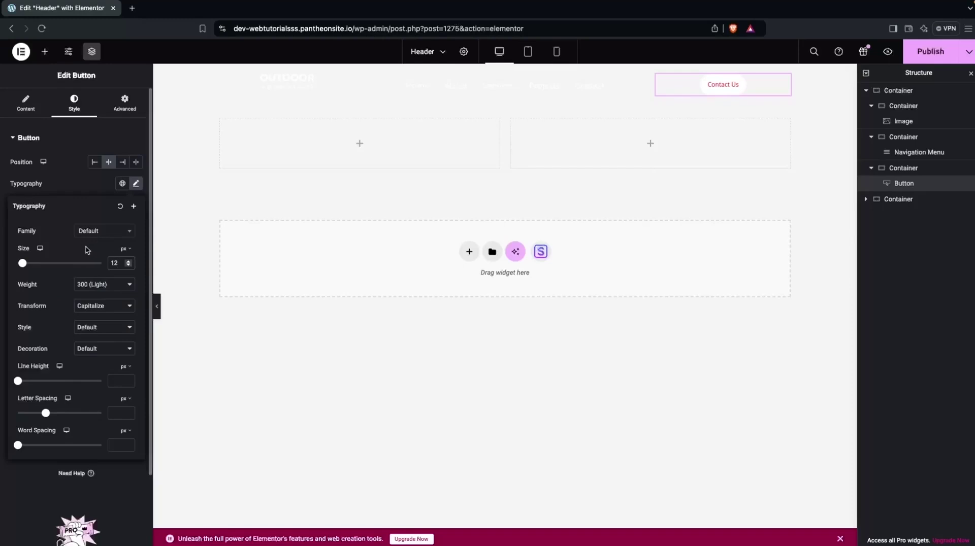
pyautogui.click(73, 188)
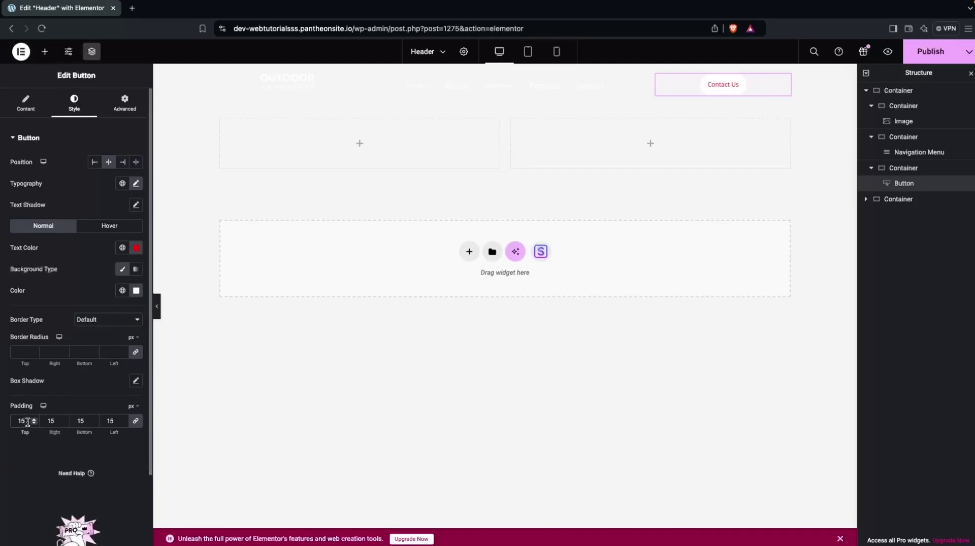
pyautogui.doubleClick(27, 422)
pyautogui.write('12')
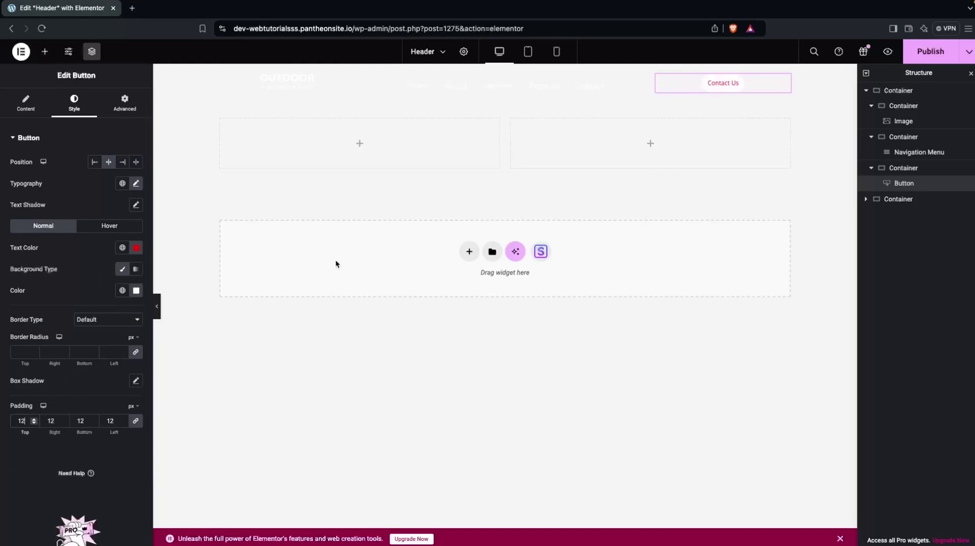
pyautogui.click(506, 70)
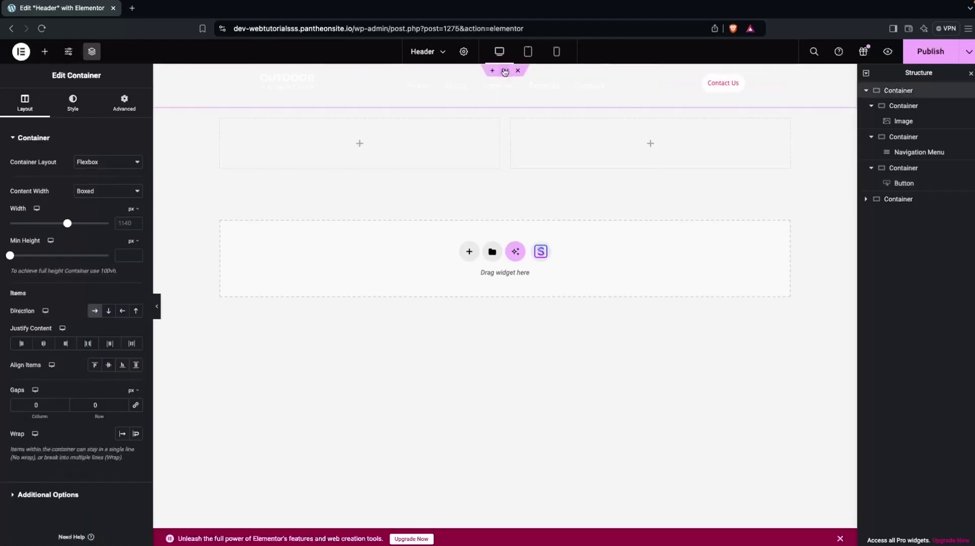
# Give the header container a Classic red #DD0000 background and set Align Items to Center
pyautogui.click(70, 108)
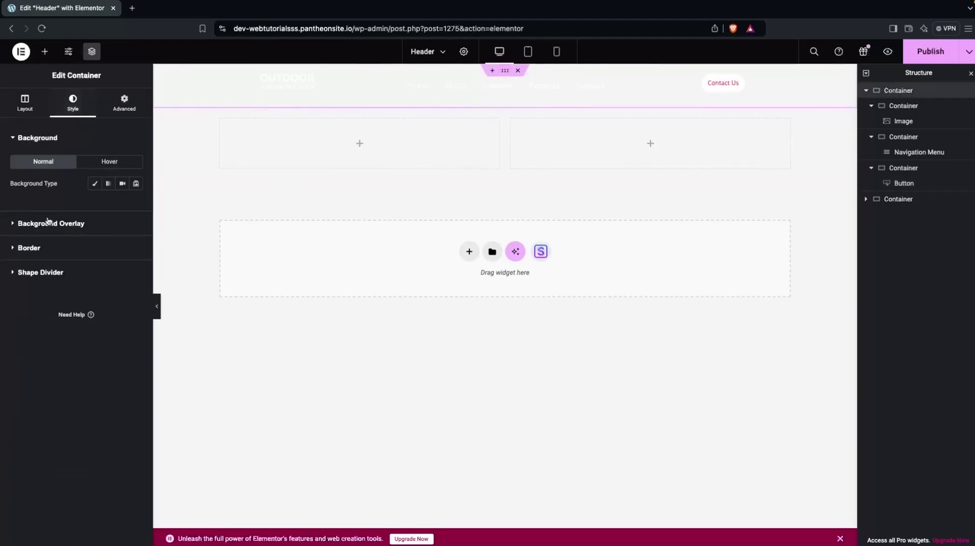
pyautogui.click(95, 183)
pyautogui.click(136, 208)
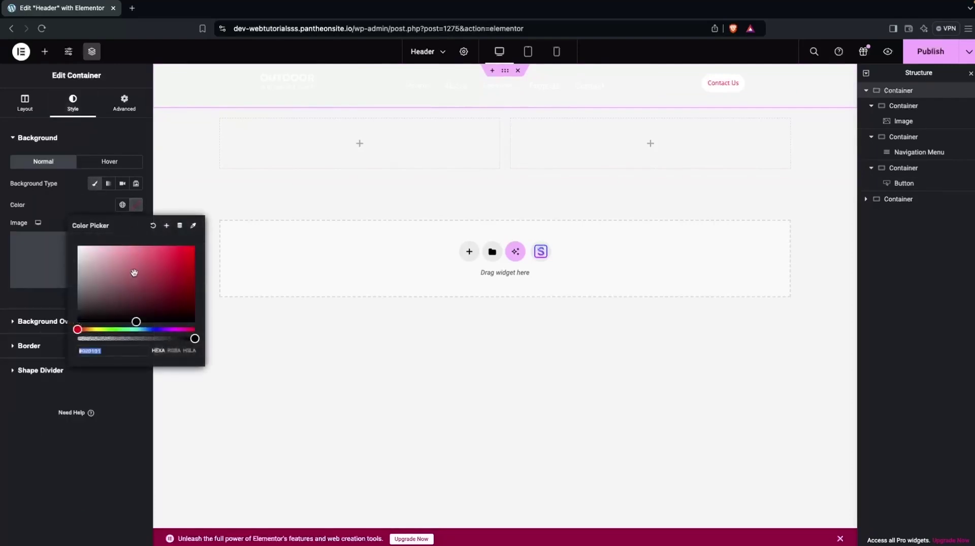
pyautogui.moveTo(135, 272); pyautogui.dragTo(154, 245)
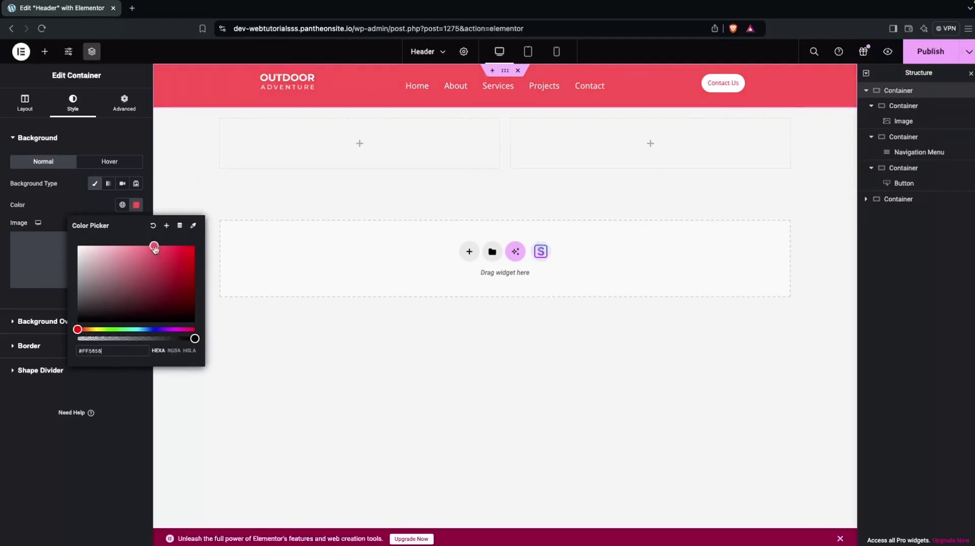
pyautogui.moveTo(154, 245); pyautogui.dragTo(195, 256)
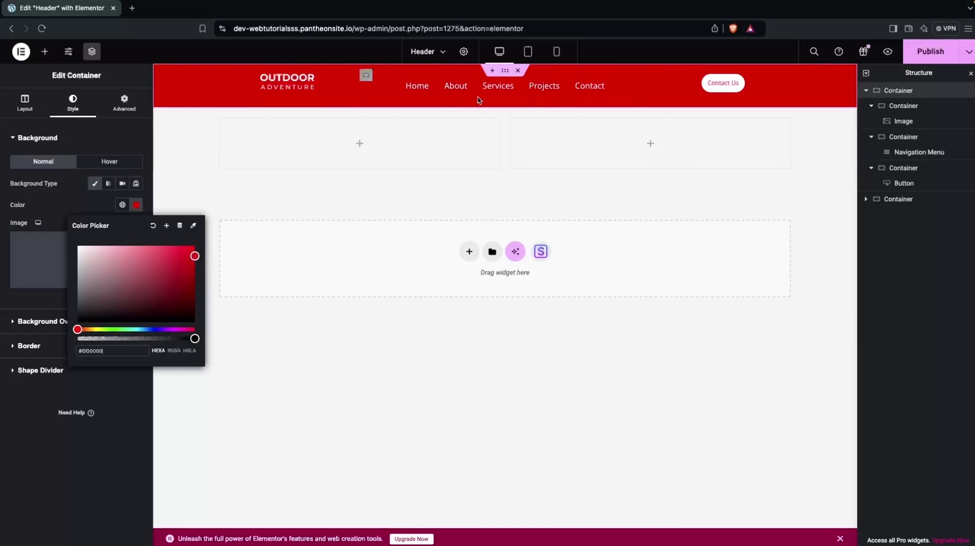
pyautogui.click(508, 65)
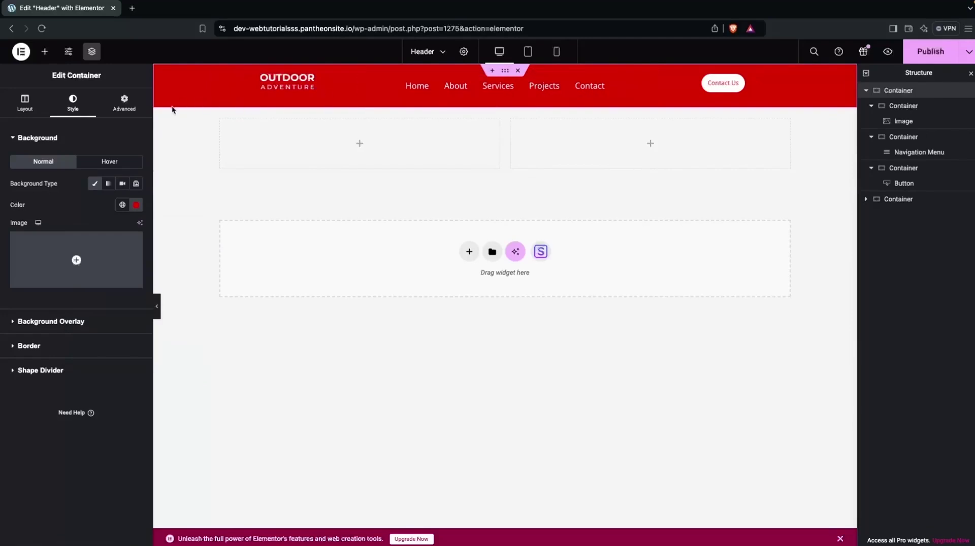
pyautogui.click(25, 106)
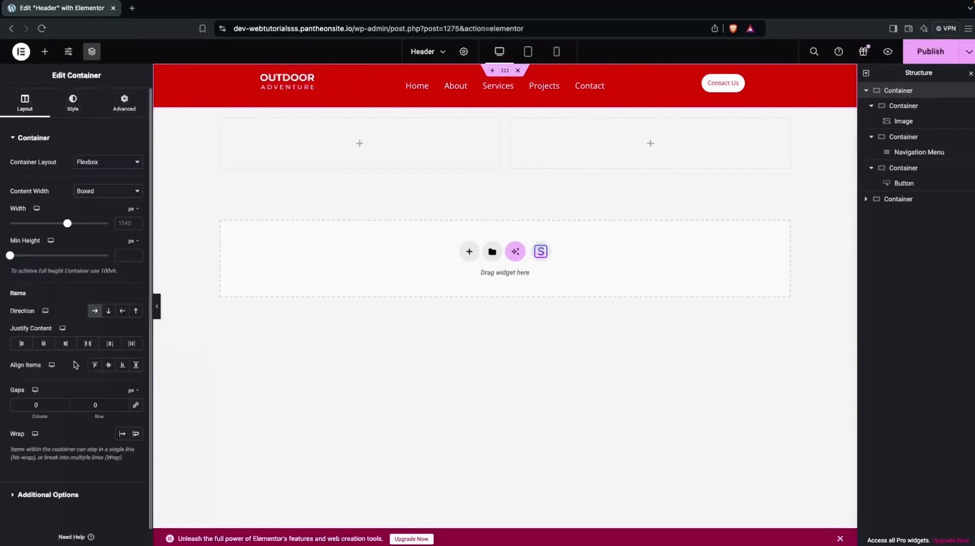
pyautogui.click(109, 369)
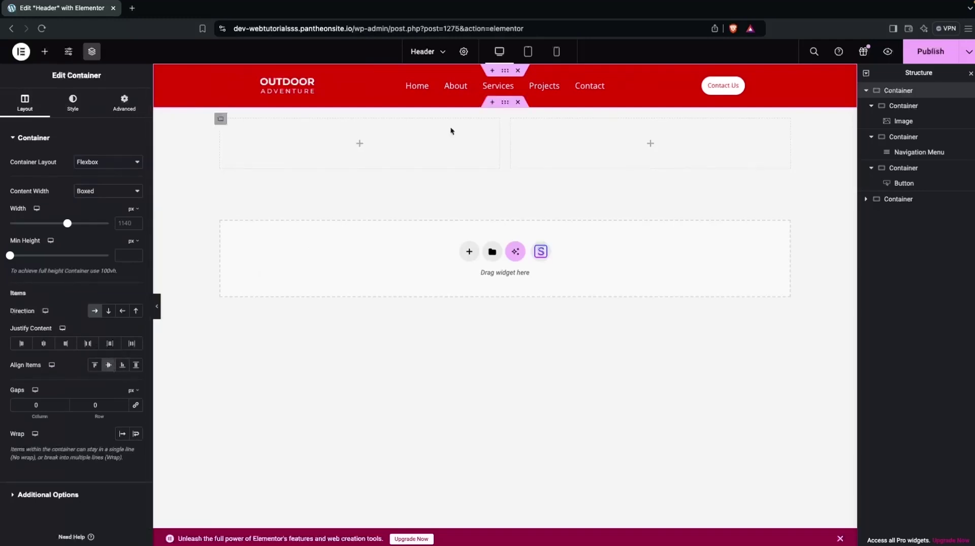
# At tablet width, set the Navigation Menu's responsive breakpoint to Mobile (768px >)
pyautogui.click(529, 51)
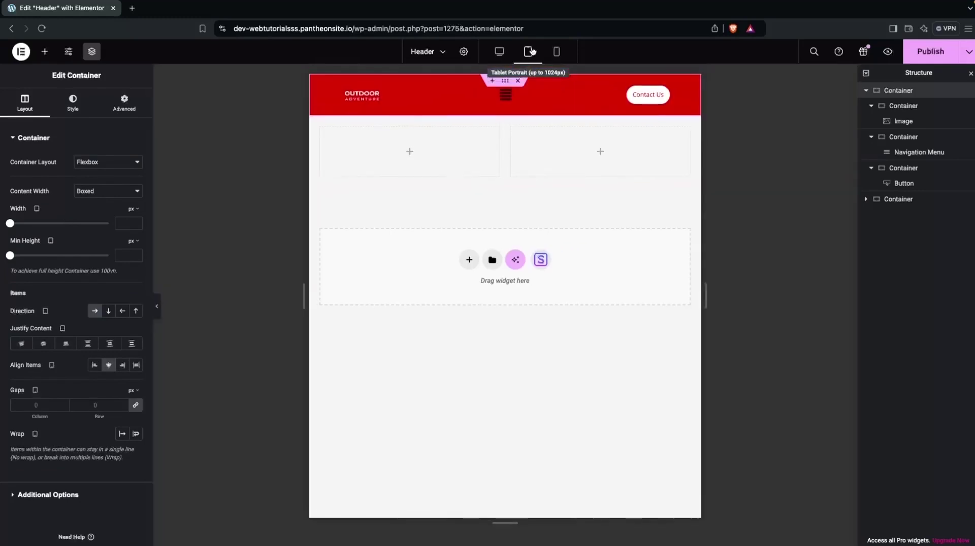
pyautogui.click(491, 97)
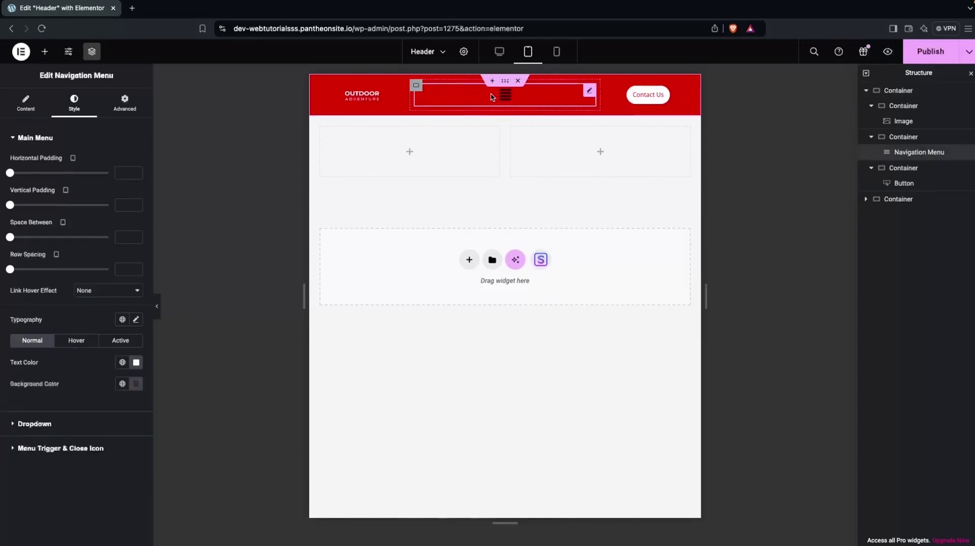
pyautogui.click(26, 103)
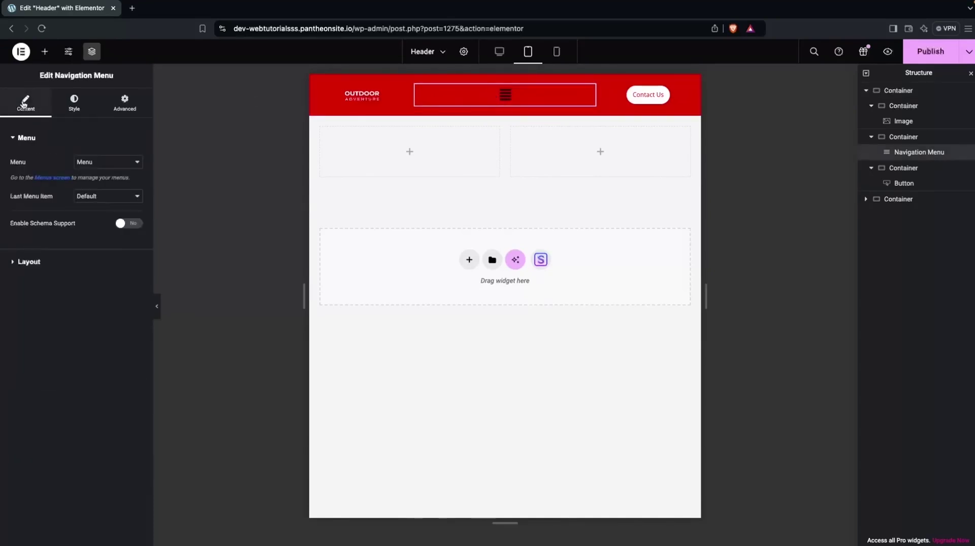
pyautogui.click(26, 262)
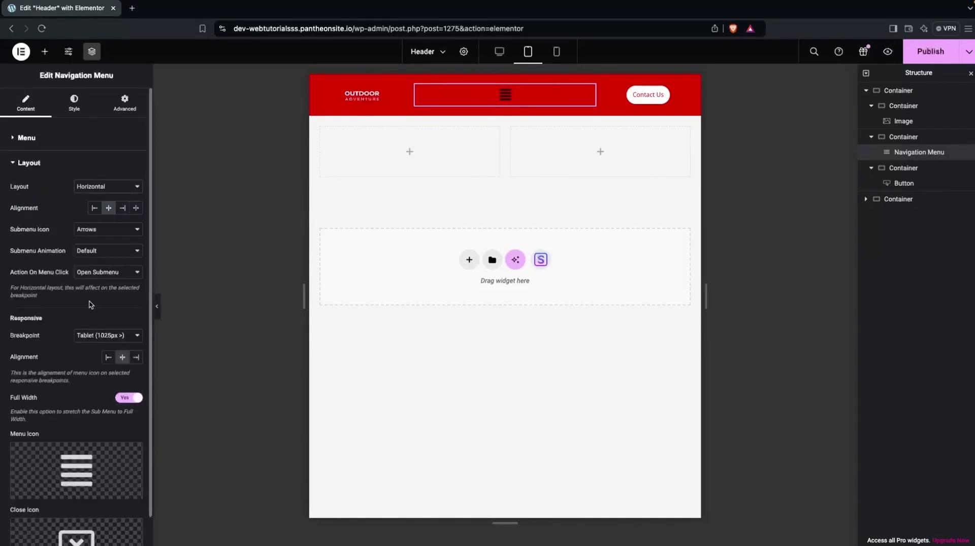
pyautogui.click(93, 336)
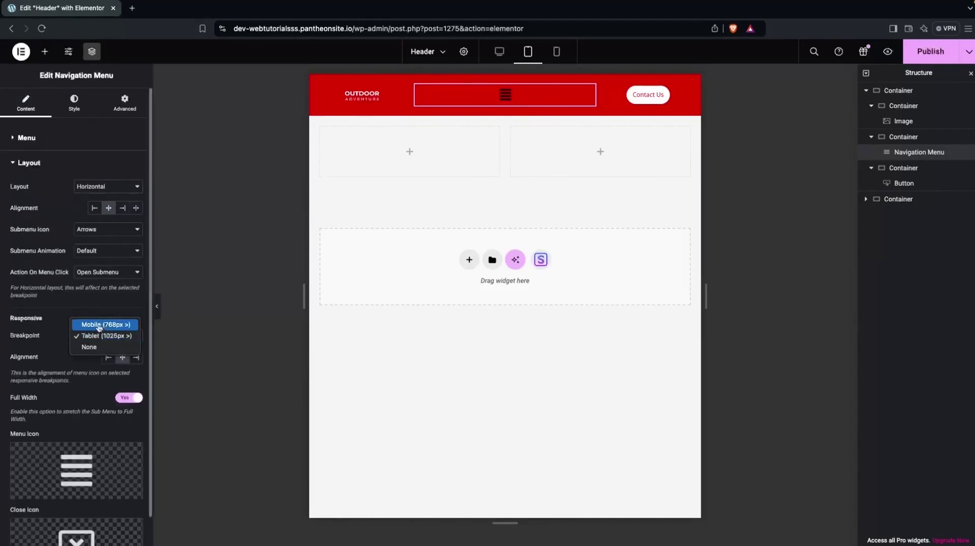
pyautogui.click(101, 325)
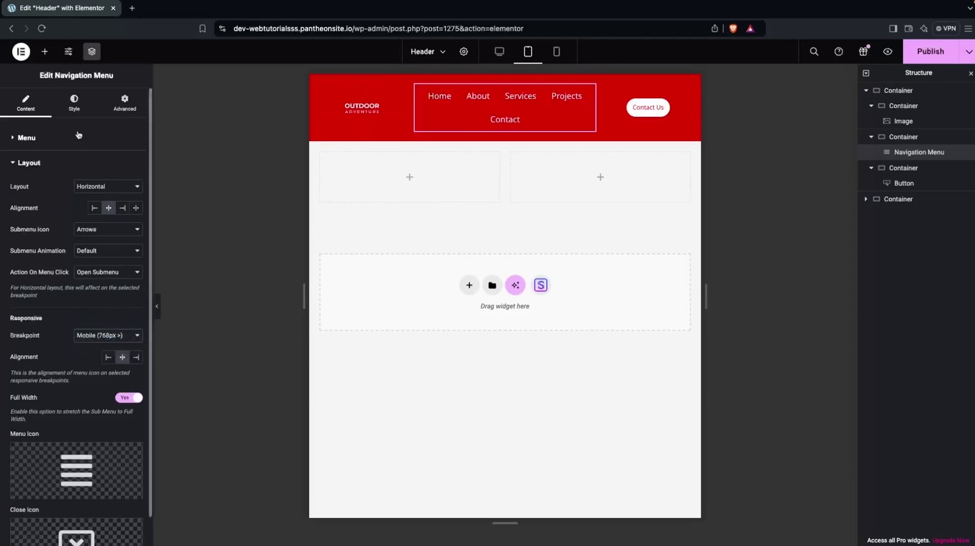
pyautogui.click(74, 104)
pyautogui.click(27, 106)
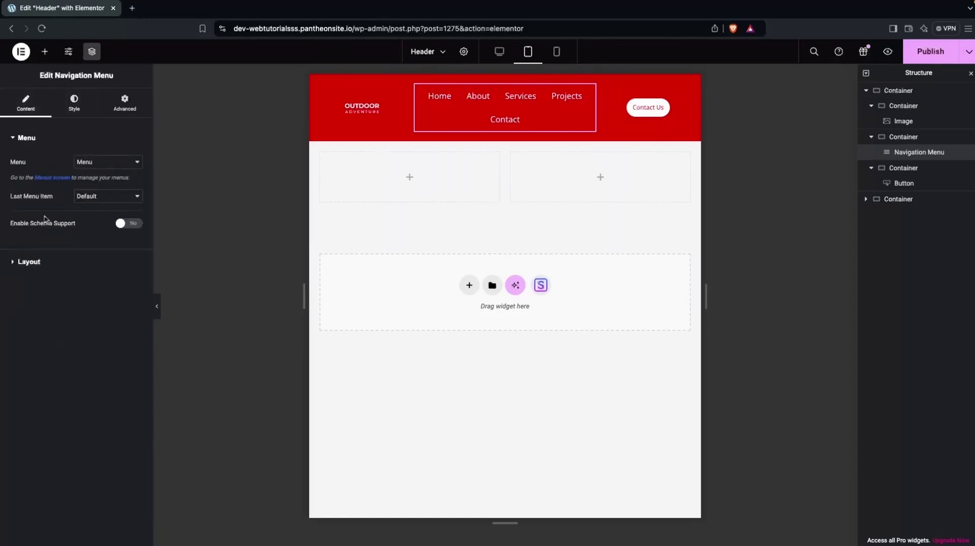
pyautogui.click(73, 106)
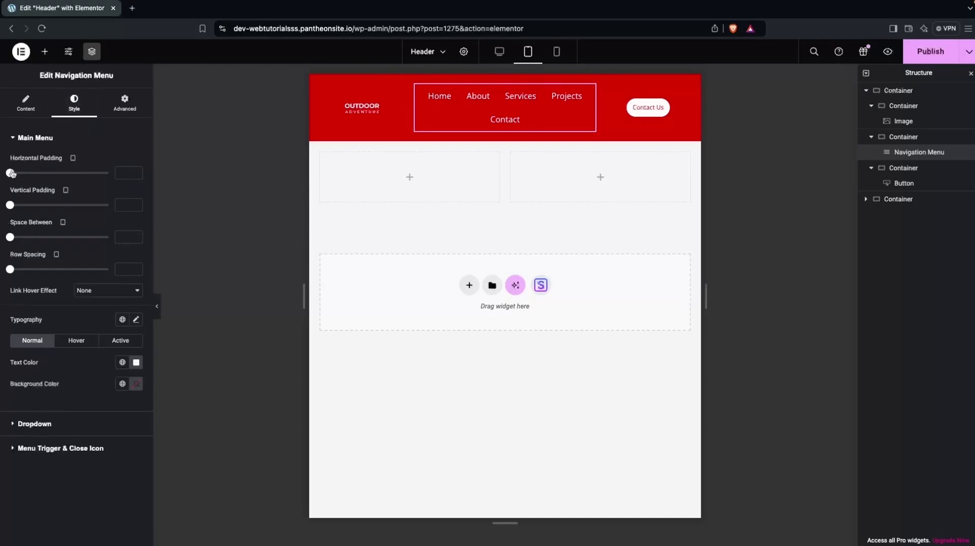
# Set Main Menu horizontal padding to 8, vertical padding to 11 and Space Between to 0
pyautogui.moveTo(10, 174); pyautogui.dragTo(33, 206)
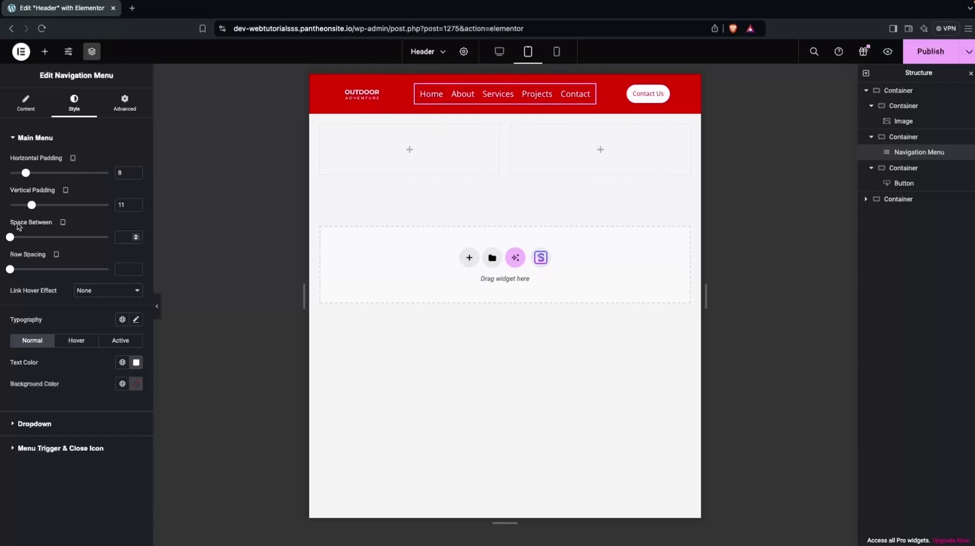
pyautogui.moveTo(9, 237); pyautogui.dragTo(10, 237)
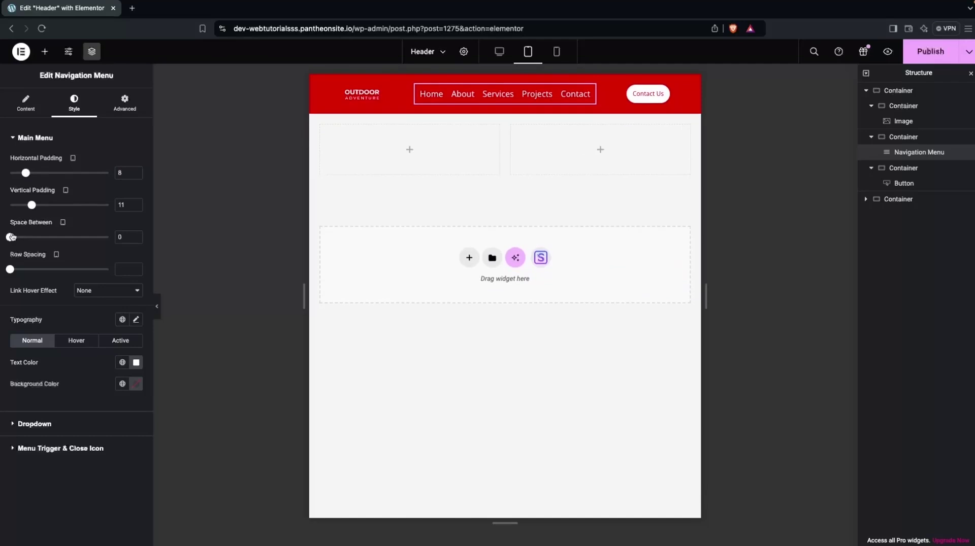
# Narrow the Contact Us button's container to 20% width on tablet
pyautogui.click(605, 99)
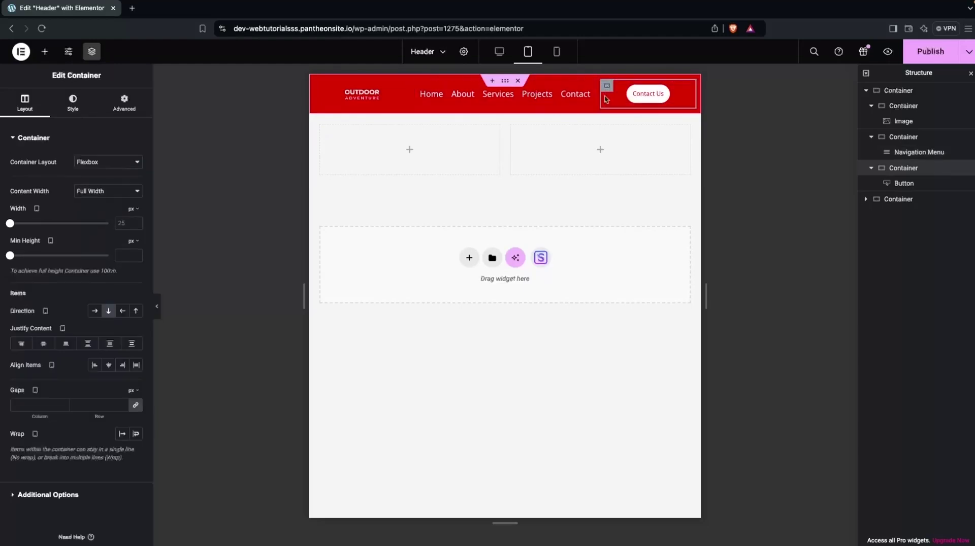
pyautogui.click(120, 225)
pyautogui.write('20')
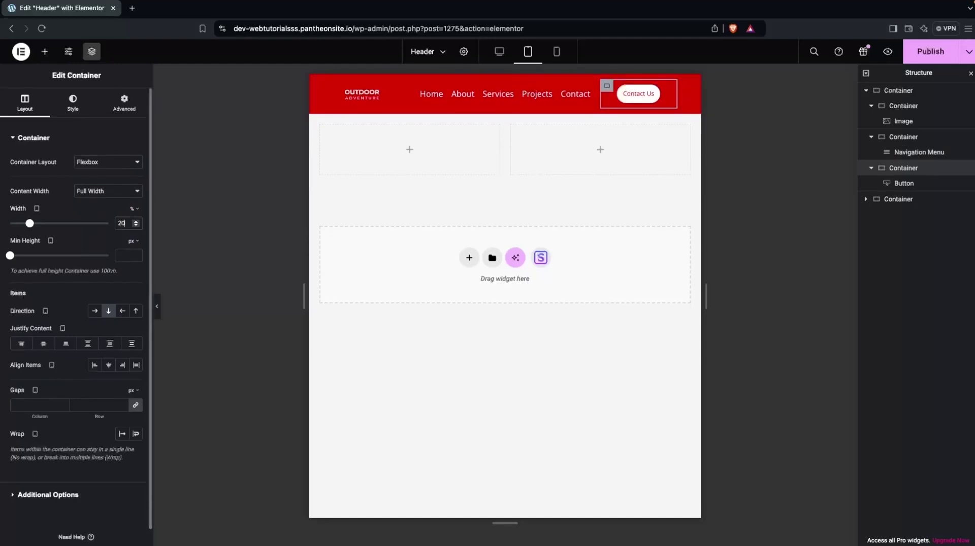
# Widen the menu container to 55% and set the menu's Space Between to 6
pyautogui.moveTo(416, 89)
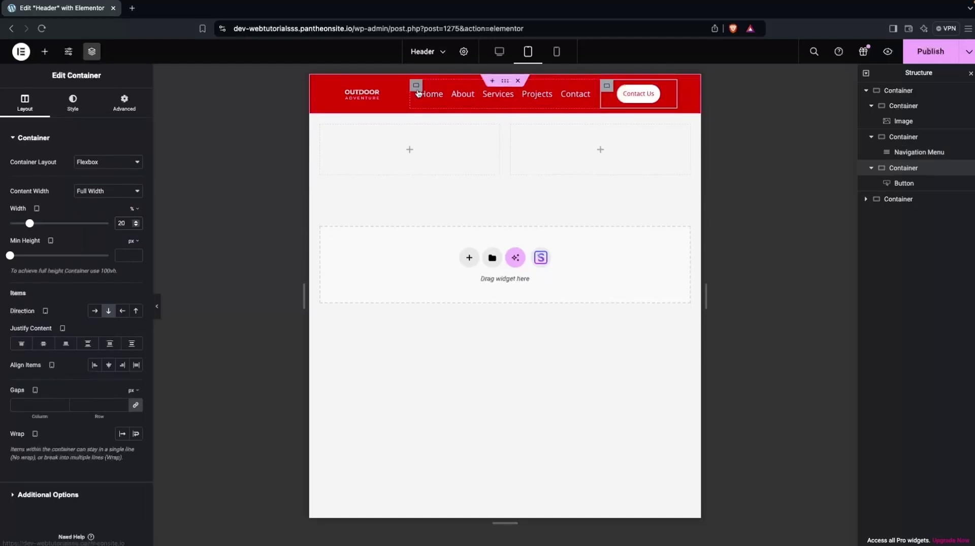
pyautogui.click(417, 88)
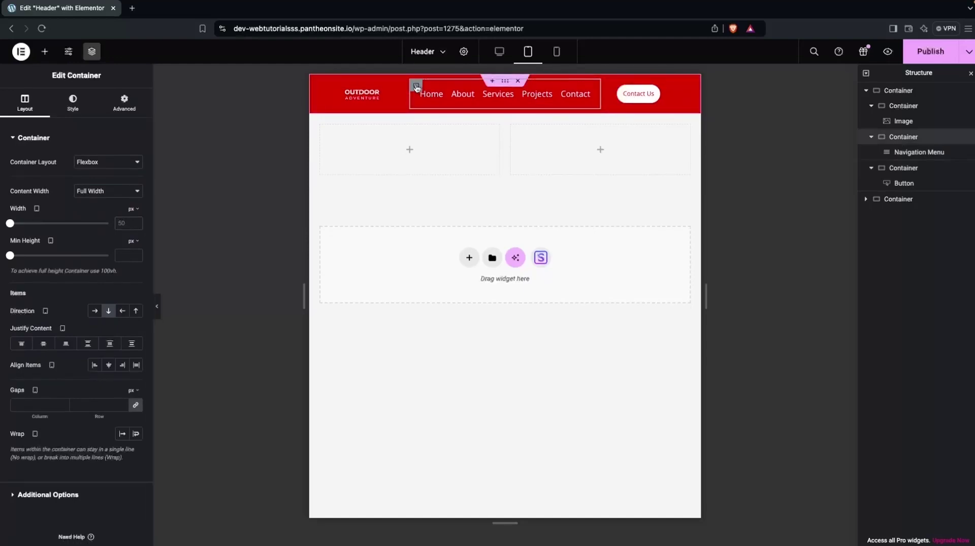
pyautogui.click(137, 211)
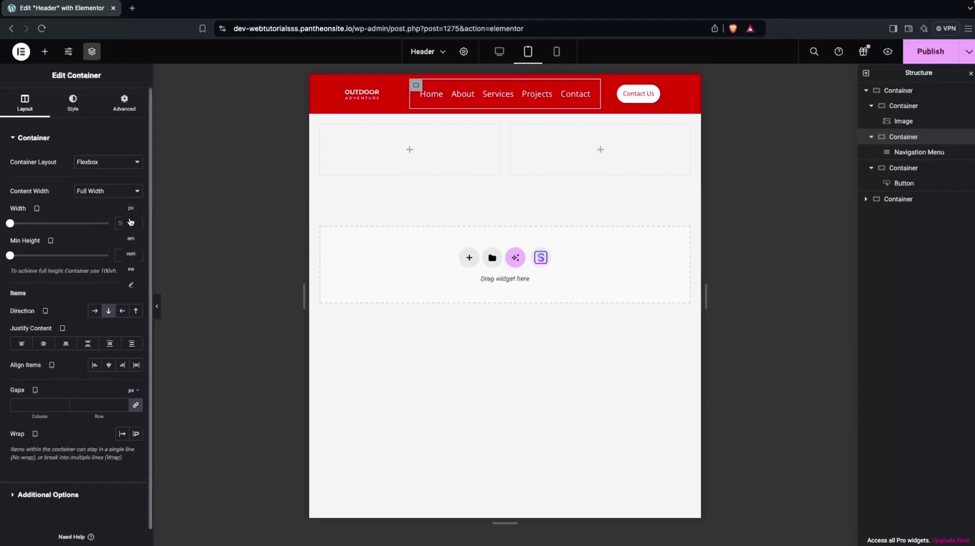
pyautogui.click(130, 222)
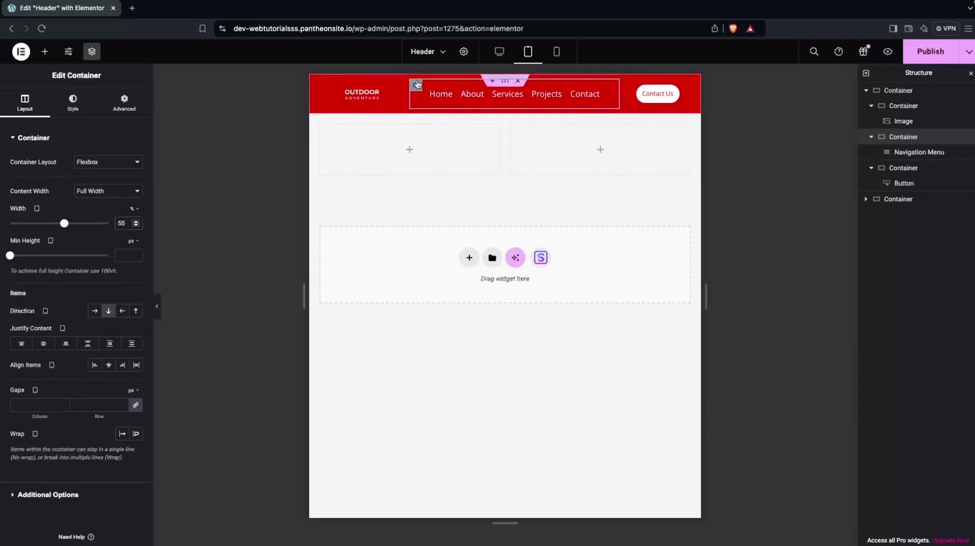
pyautogui.click(435, 95)
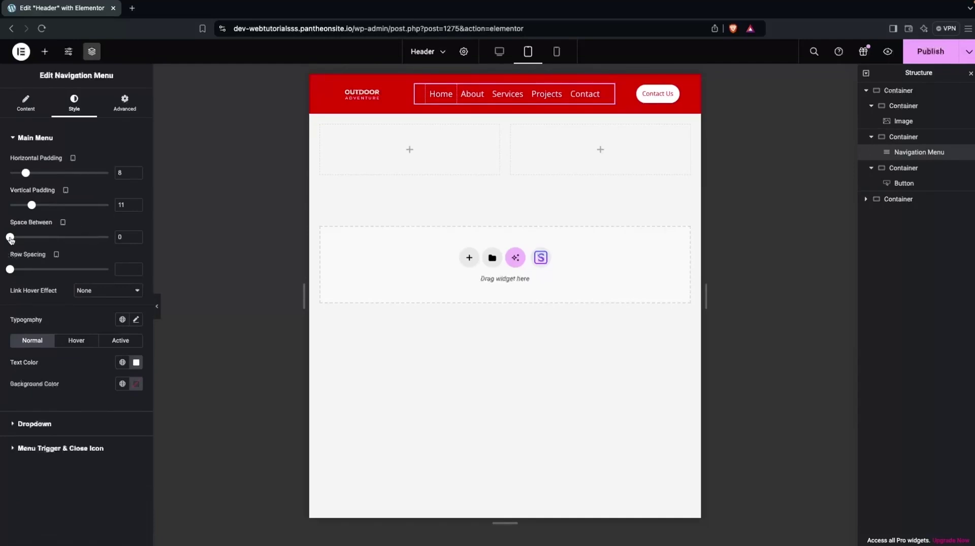
pyautogui.moveTo(10, 239); pyautogui.dragTo(16, 237)
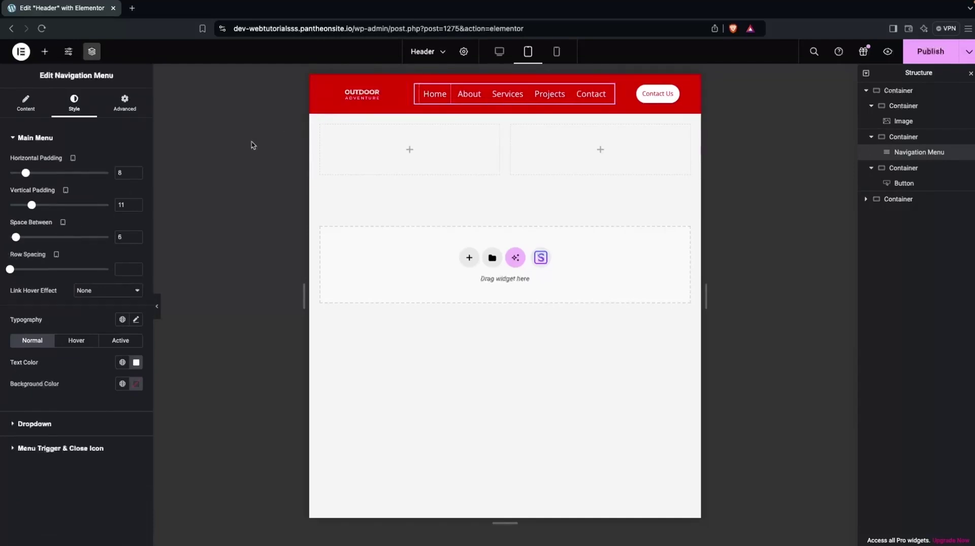
# Enlarge the tablet logo image to 52% width and compare the mobile and tablet previews
pyautogui.click(351, 98)
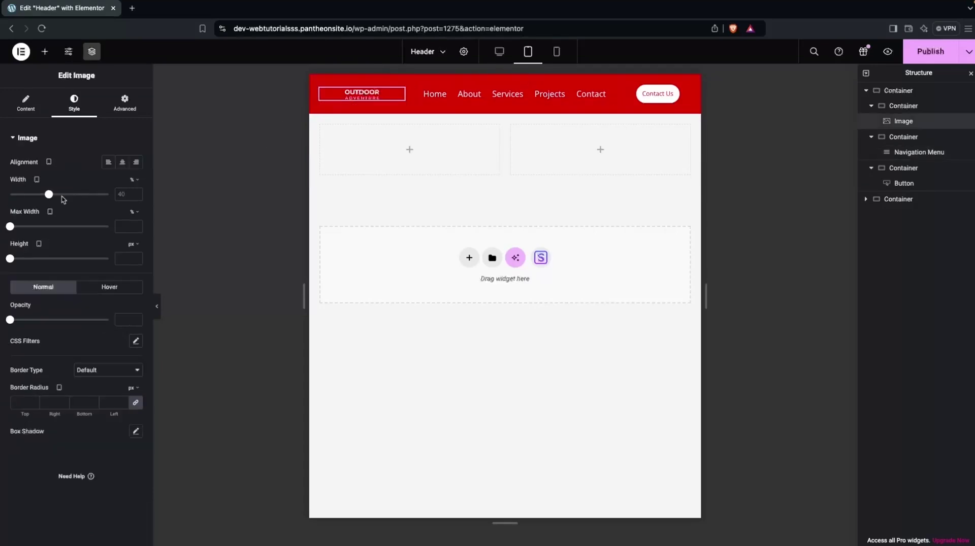
pyautogui.moveTo(49, 195); pyautogui.dragTo(61, 195)
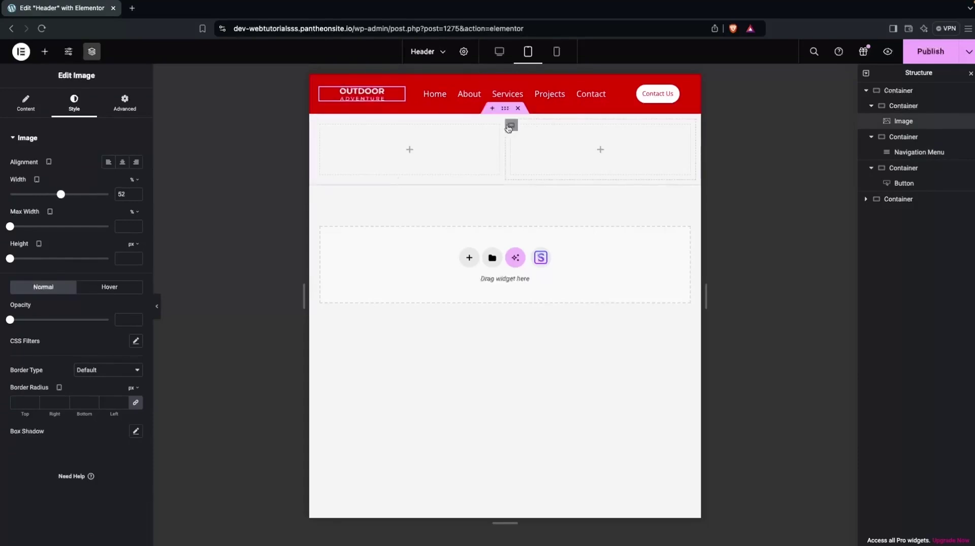
pyautogui.click(552, 59)
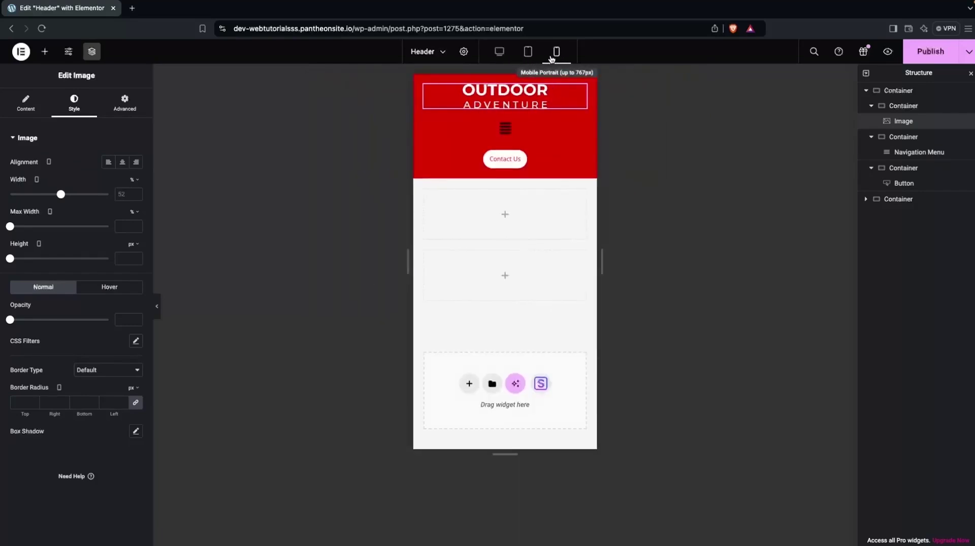
pyautogui.click(541, 59)
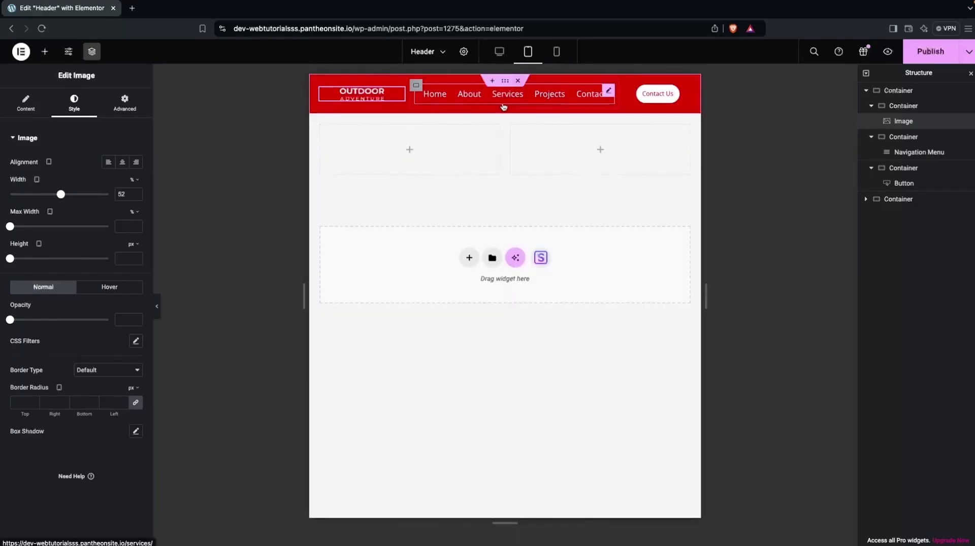
# Test the mobile hamburger dropdown, then return to the desktop layout
pyautogui.click(556, 52)
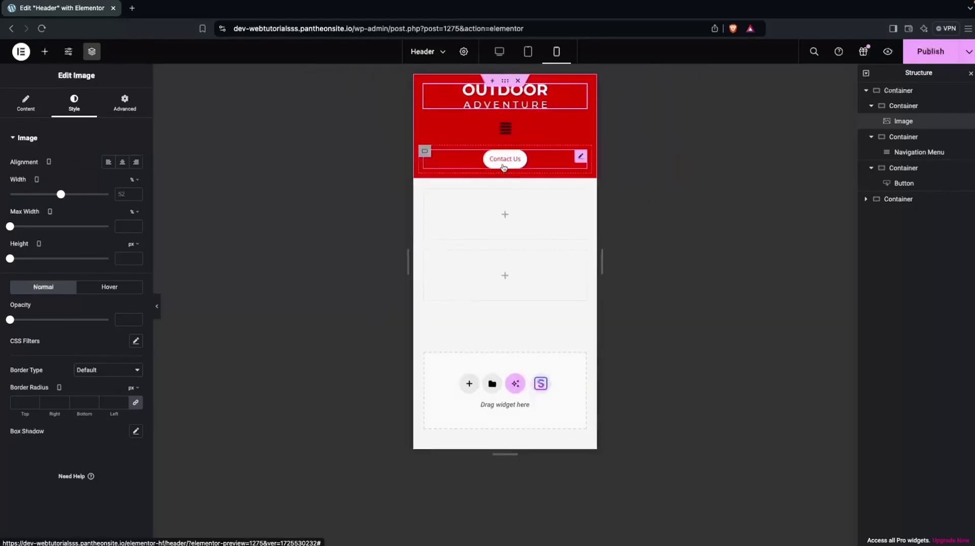
pyautogui.click(505, 128)
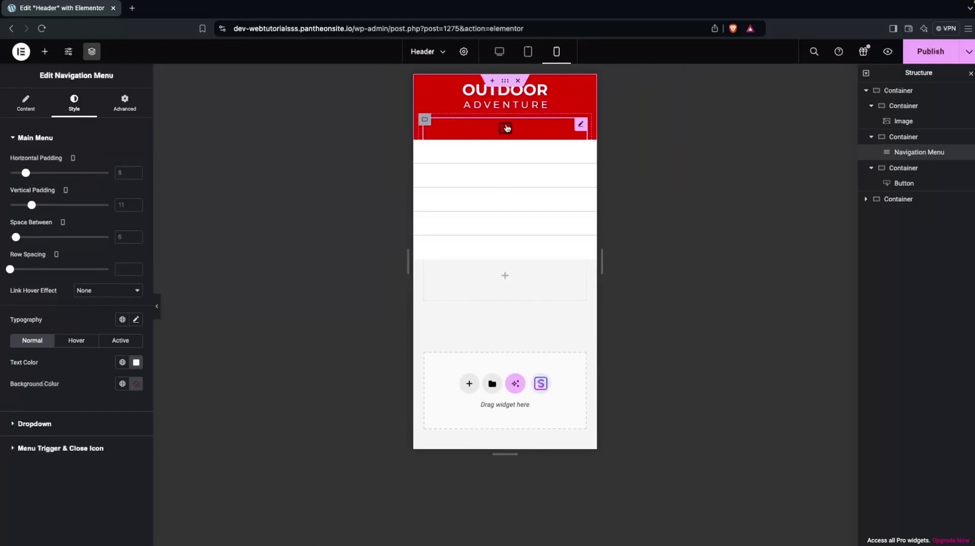
pyautogui.click(506, 128)
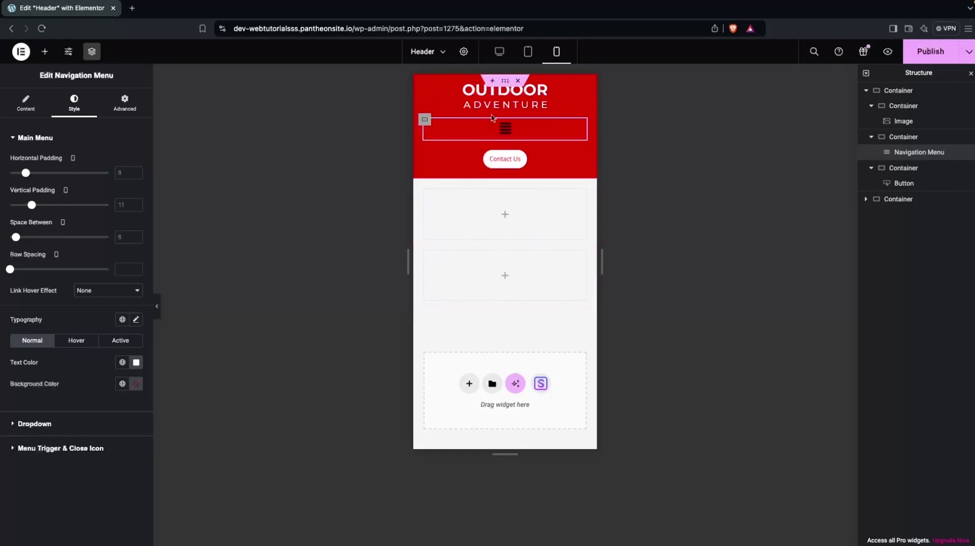
pyautogui.click(528, 52)
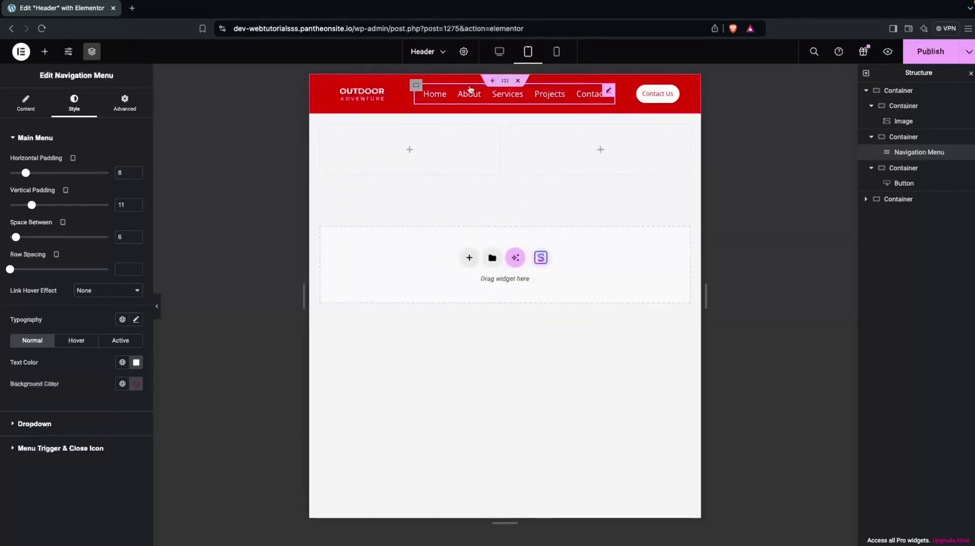
pyautogui.click(500, 52)
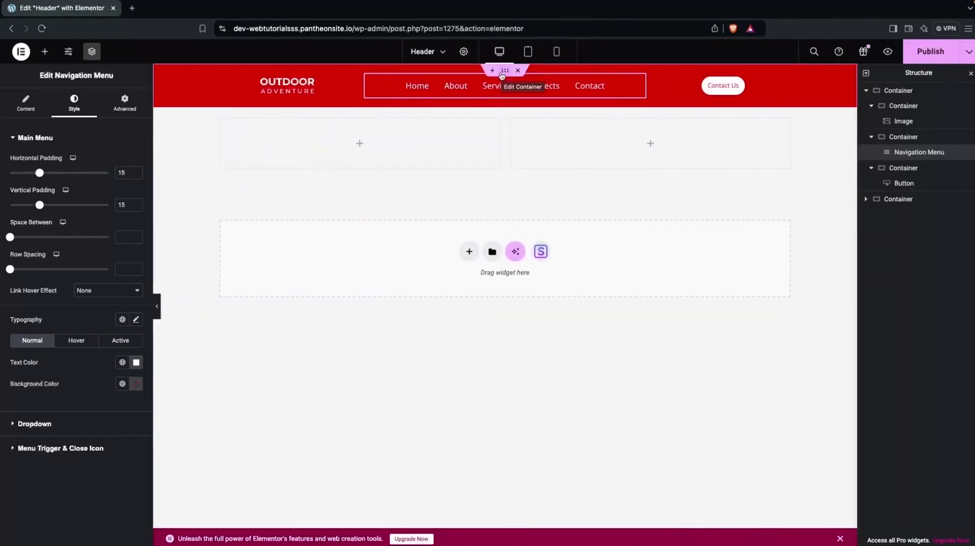
# Set the desktop header container to Hide On Mobile Portrait and check it in the mobile preview
pyautogui.click(502, 74)
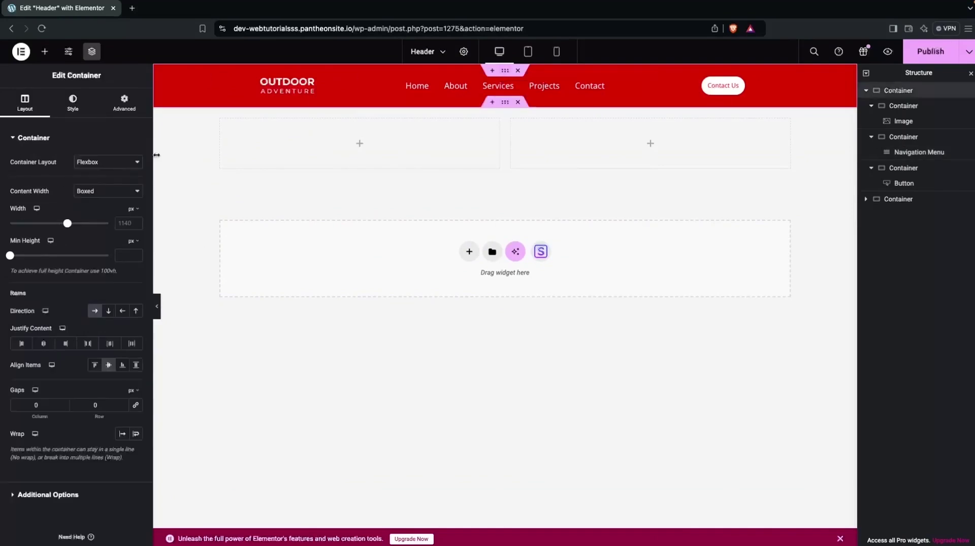
pyautogui.click(124, 103)
pyautogui.scroll(-3, 76, 330)
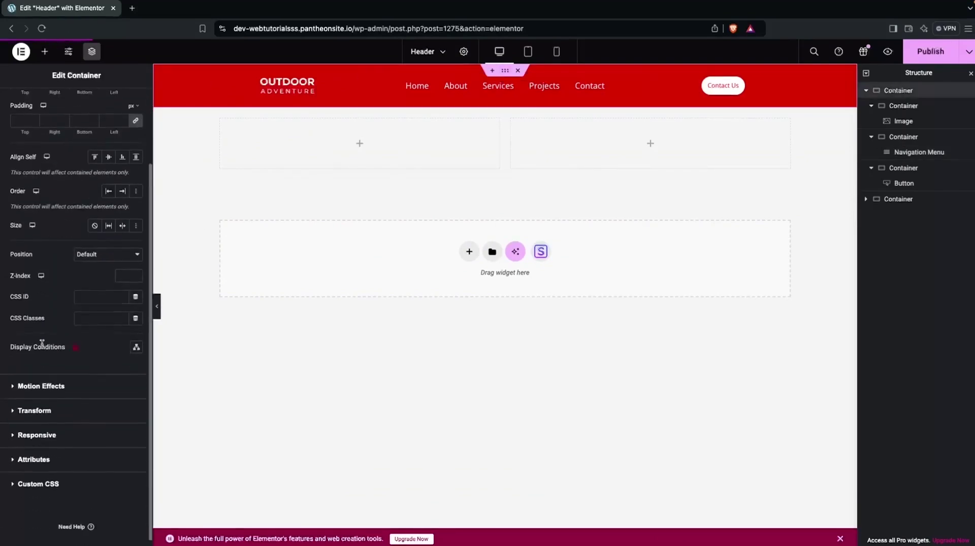
pyautogui.click(16, 426)
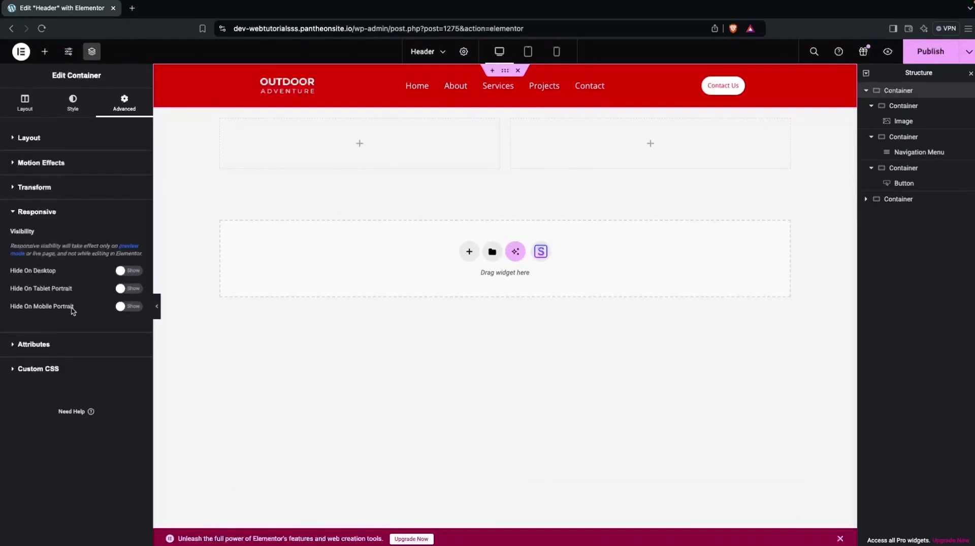
pyautogui.click(123, 307)
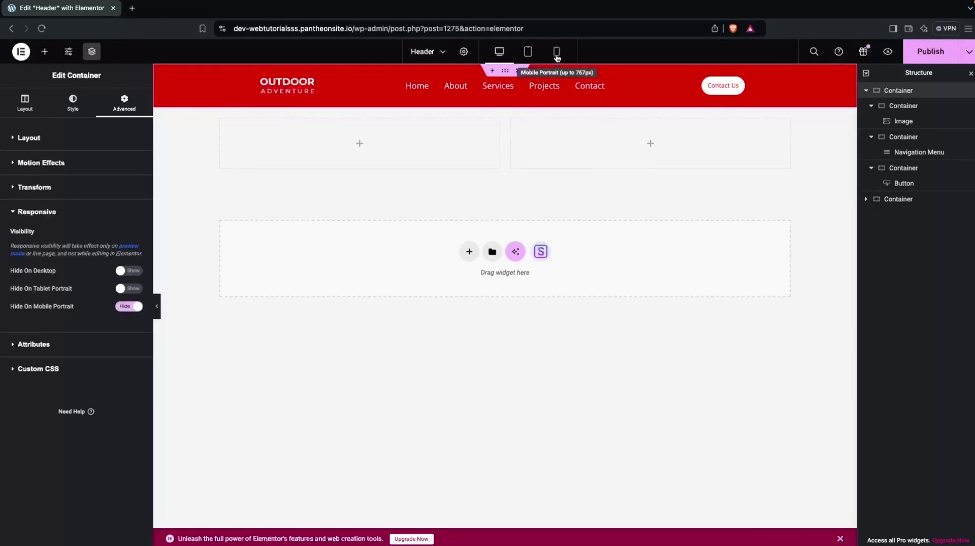
pyautogui.click(557, 53)
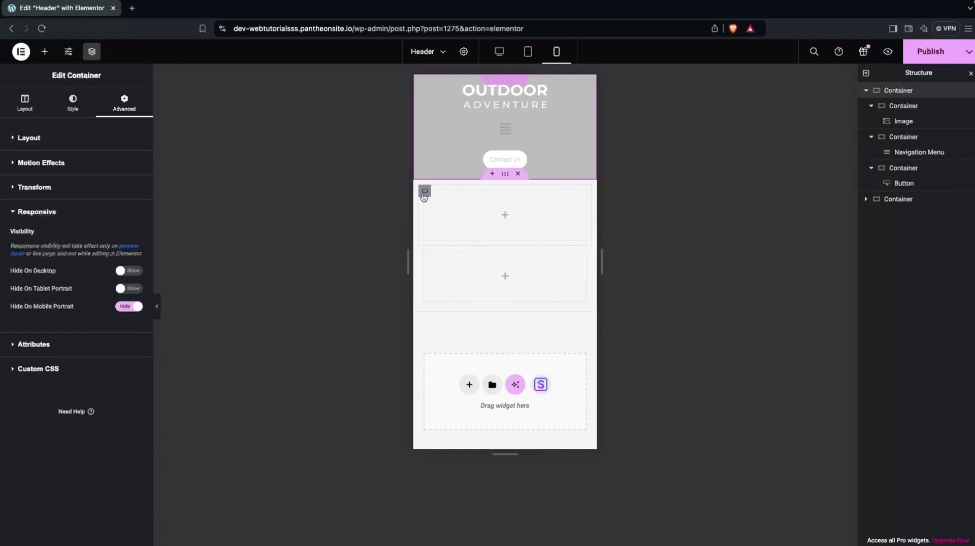
# Set the first inner container of the mobile header to 50% width
pyautogui.click(425, 190)
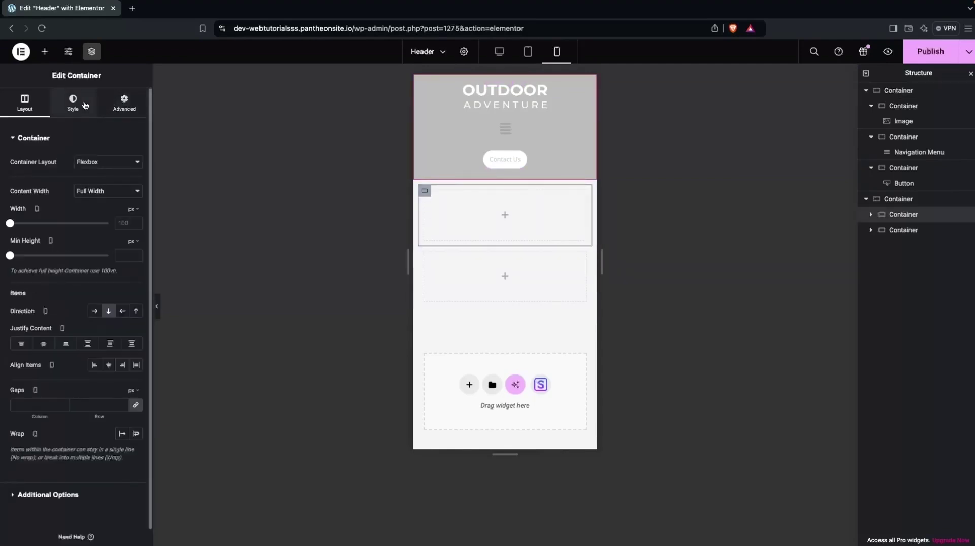
pyautogui.click(908, 202)
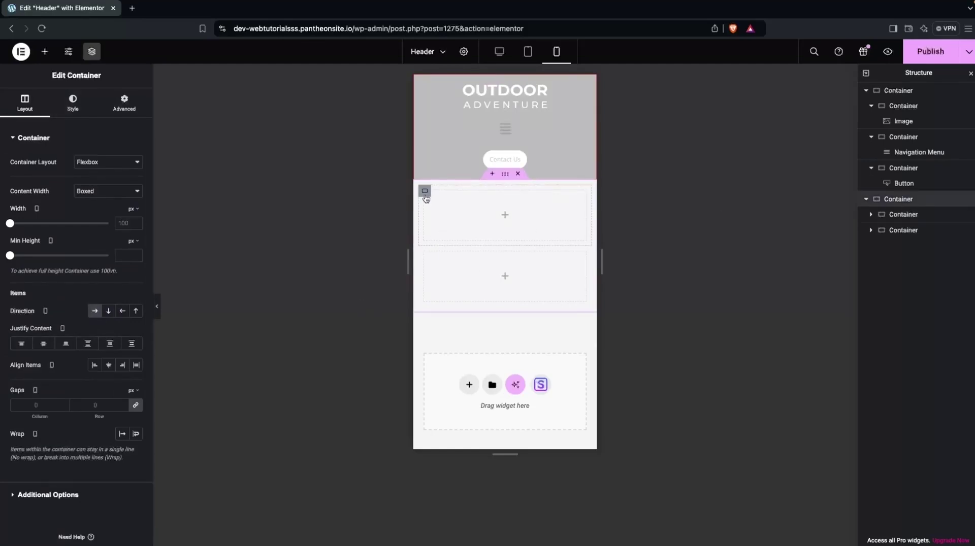
pyautogui.click(425, 195)
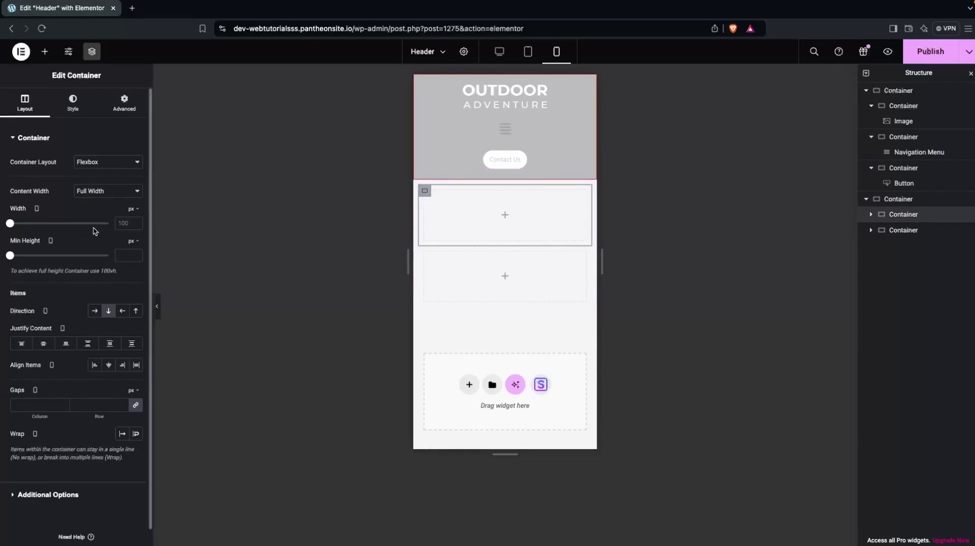
pyautogui.click(132, 209)
pyautogui.click(131, 223)
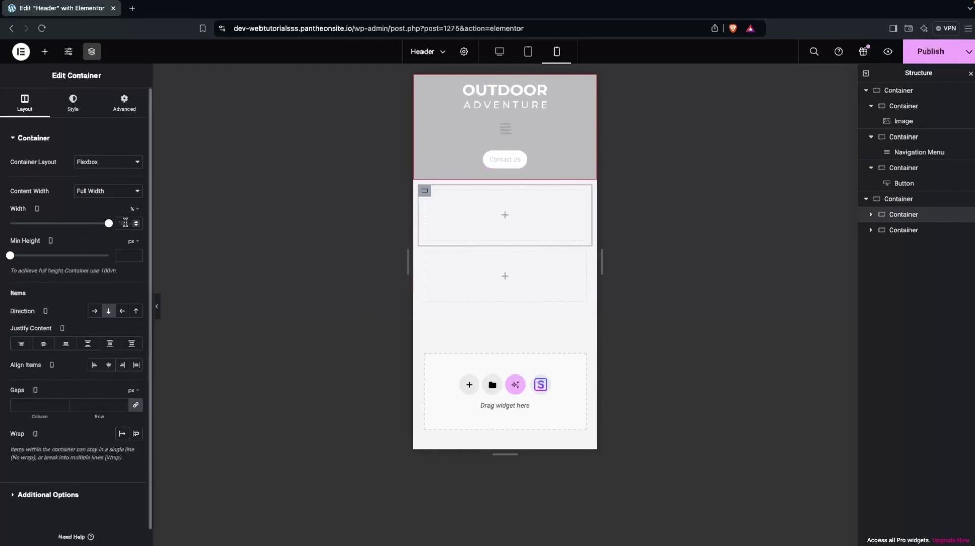
pyautogui.click(122, 223)
pyautogui.write('50')
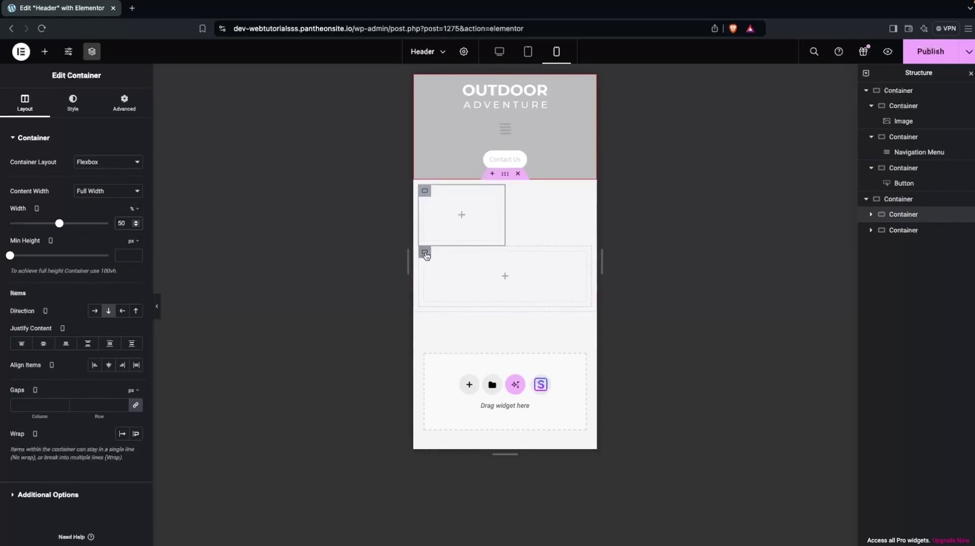
# Set the second inner container to 50% width as well
pyautogui.click(427, 252)
pyautogui.click(133, 209)
pyautogui.click(131, 223)
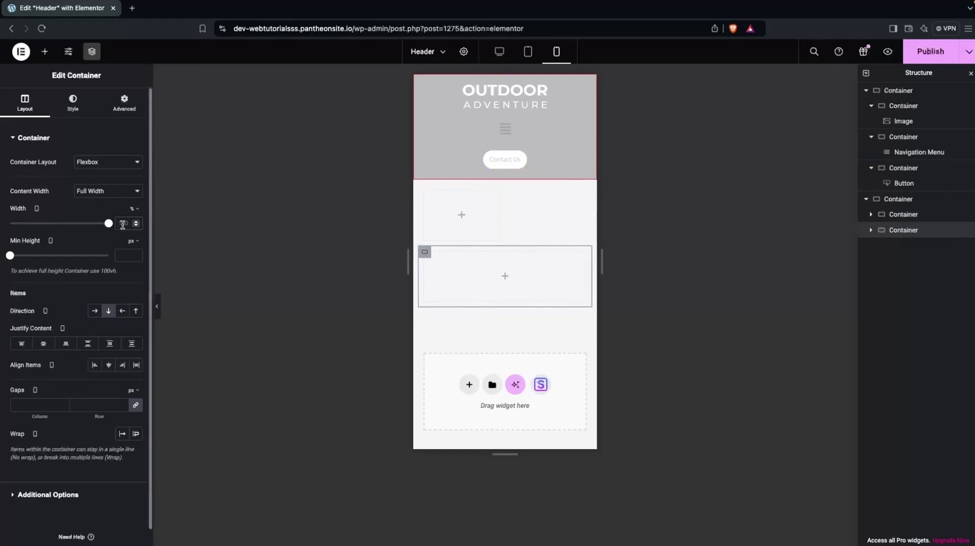
pyautogui.click(122, 224)
pyautogui.write('50')
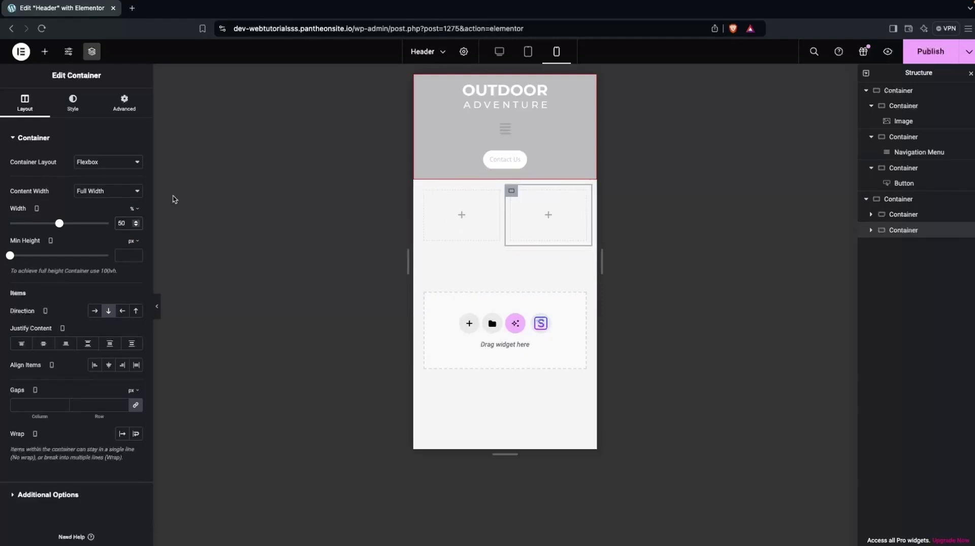
# Paste the copied OUTDOOR ADVENTURE logo image into the left empty container
pyautogui.click(40, 51)
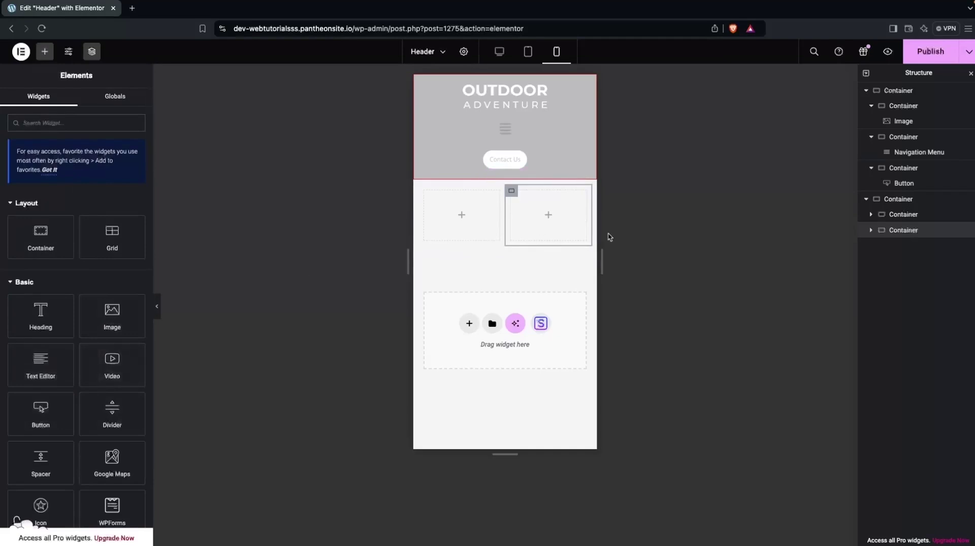
pyautogui.rightClick(905, 127)
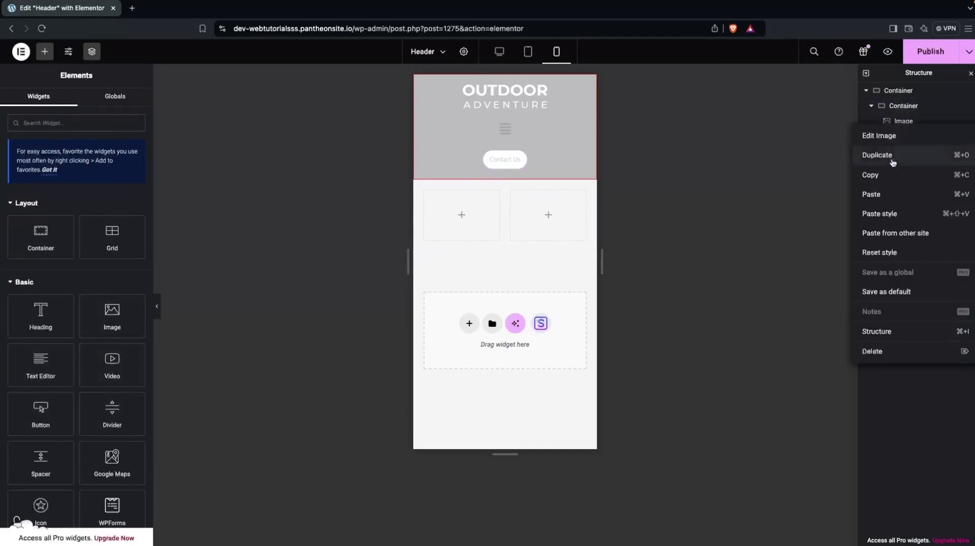
pyautogui.rightClick(474, 216)
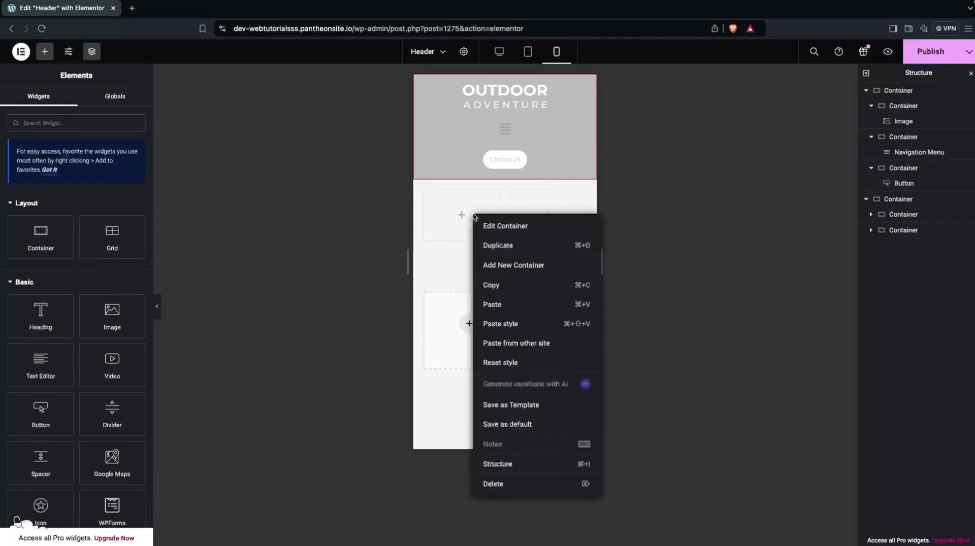
pyautogui.click(490, 305)
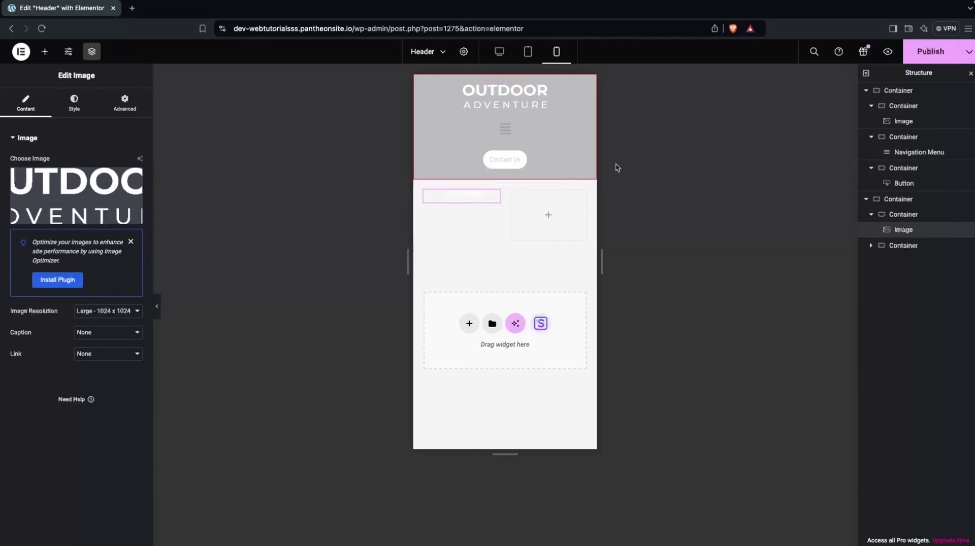
# Copy the Navigation Menu widget and paste it into the right empty container
pyautogui.rightClick(901, 155)
pyautogui.click(630, 237)
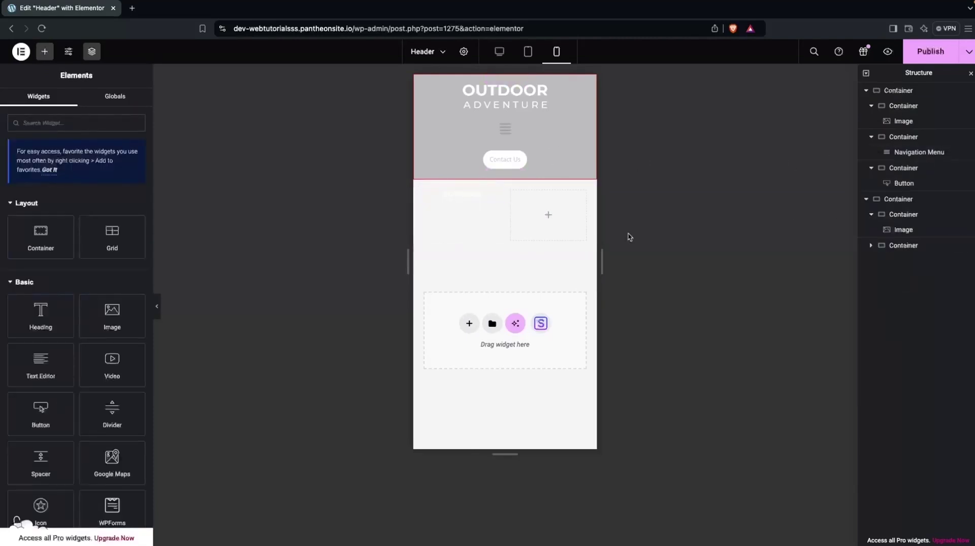
pyautogui.rightClick(548, 216)
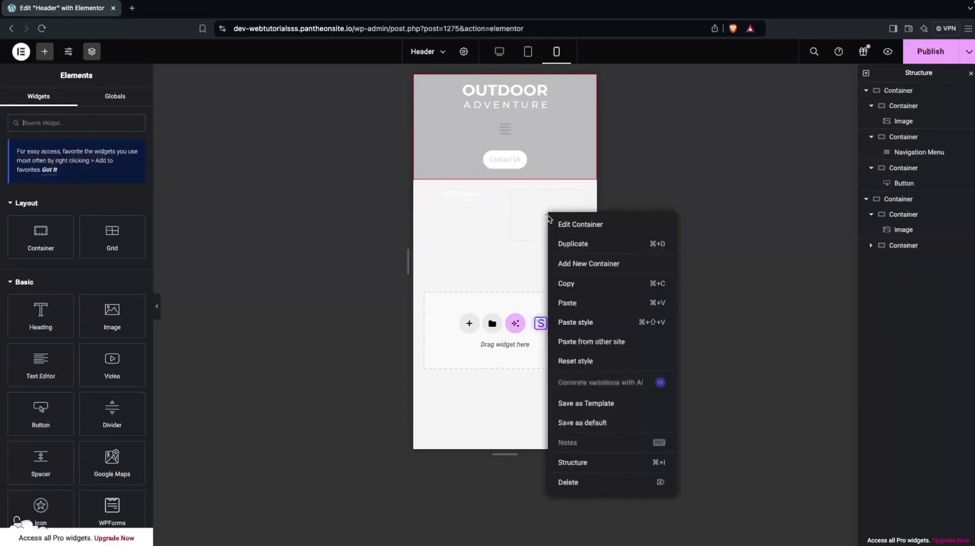
pyautogui.click(574, 304)
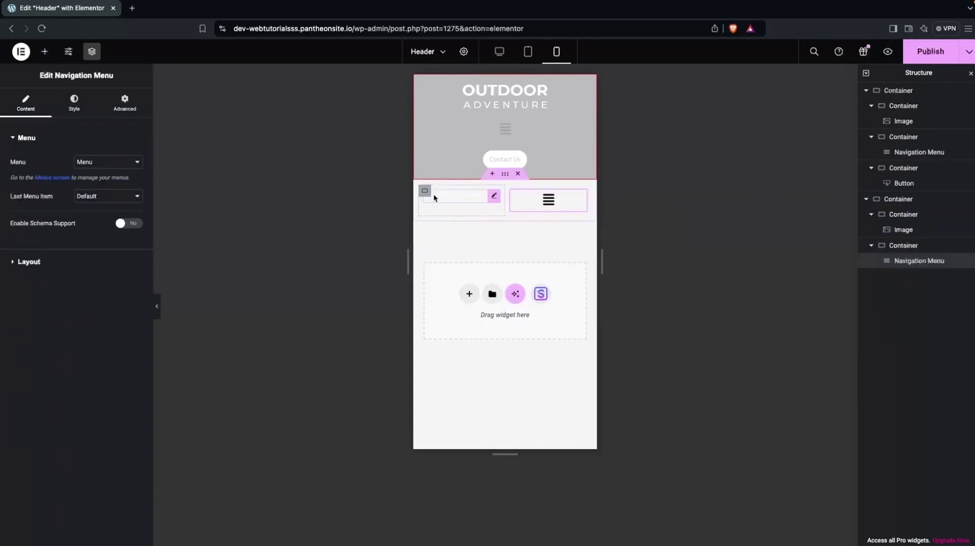
# Centre the mobile header's items vertically and look up the desktop header's red #DD0000 background
pyautogui.click(506, 175)
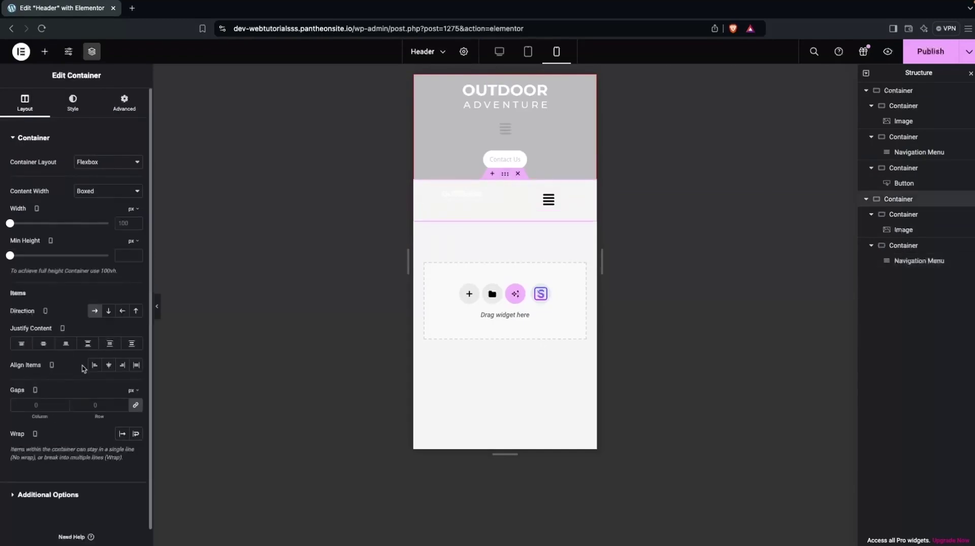
pyautogui.click(109, 366)
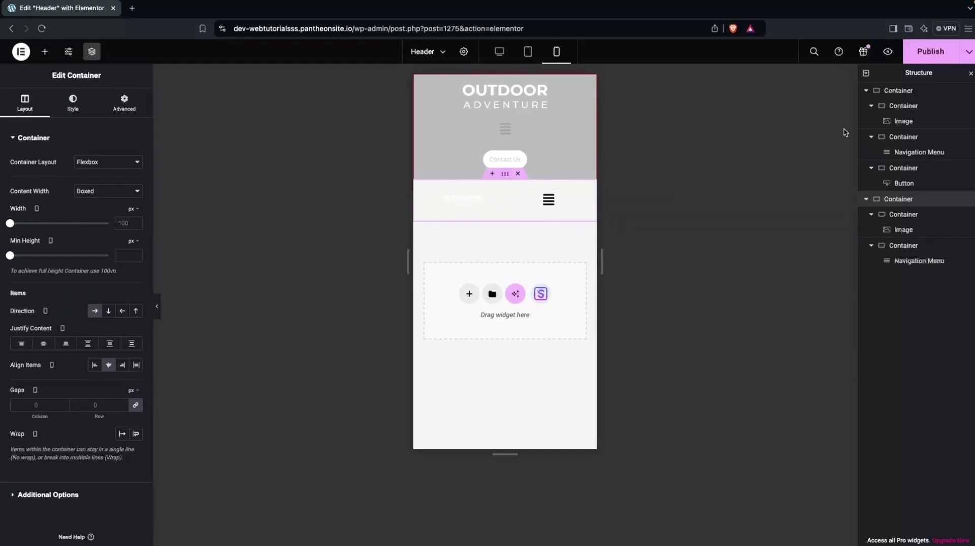
pyautogui.click(499, 52)
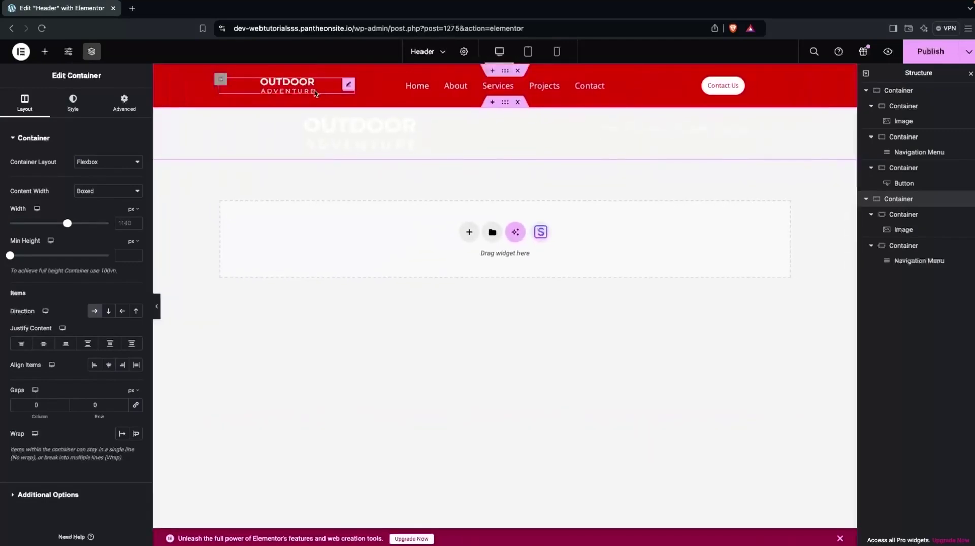
pyautogui.click(505, 70)
pyautogui.click(124, 102)
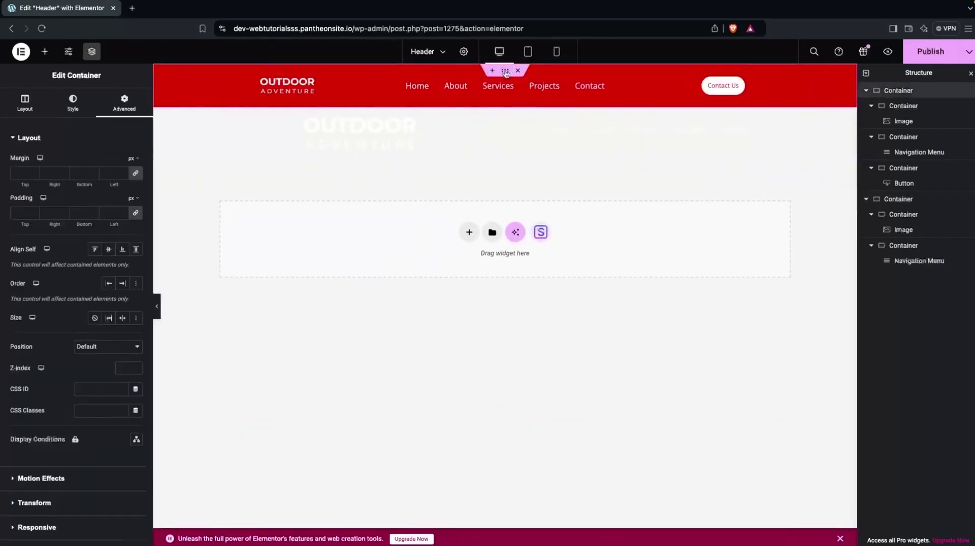
pyautogui.click(73, 101)
pyautogui.click(142, 205)
pyautogui.hotkey('ctrl', 'c')
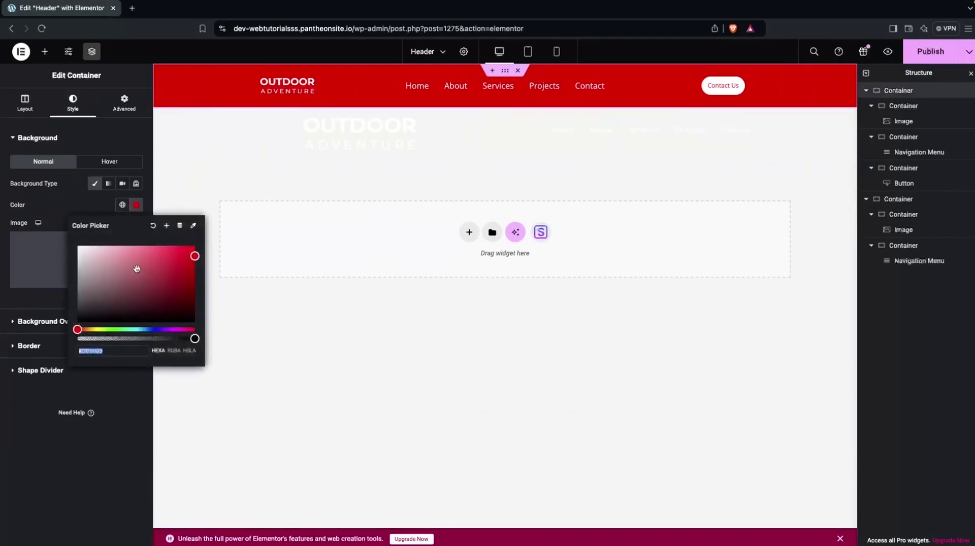
pyautogui.moveTo(431, 129)
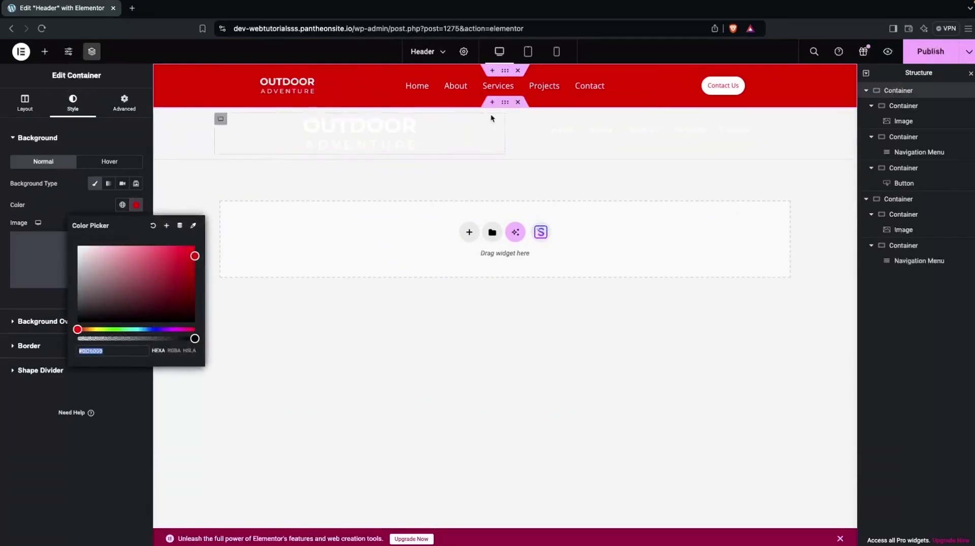
# Give the mobile header a Classic background with the pasted red #DD0000
pyautogui.click(505, 104)
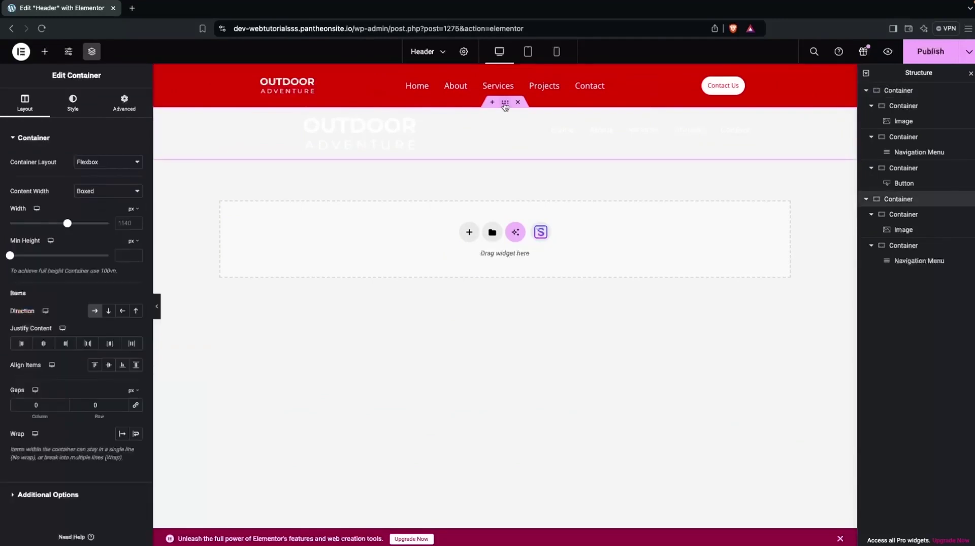
pyautogui.click(557, 53)
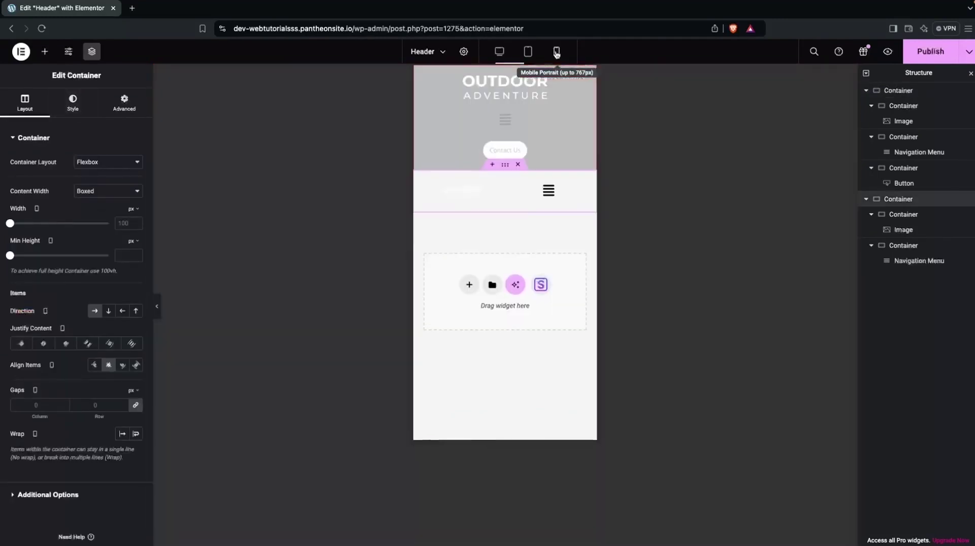
pyautogui.click(85, 106)
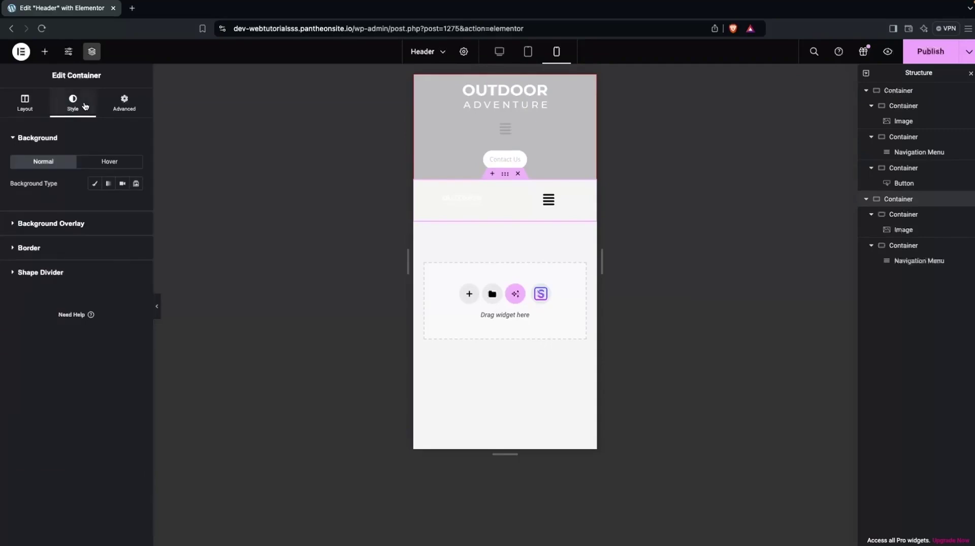
pyautogui.click(95, 184)
pyautogui.click(135, 206)
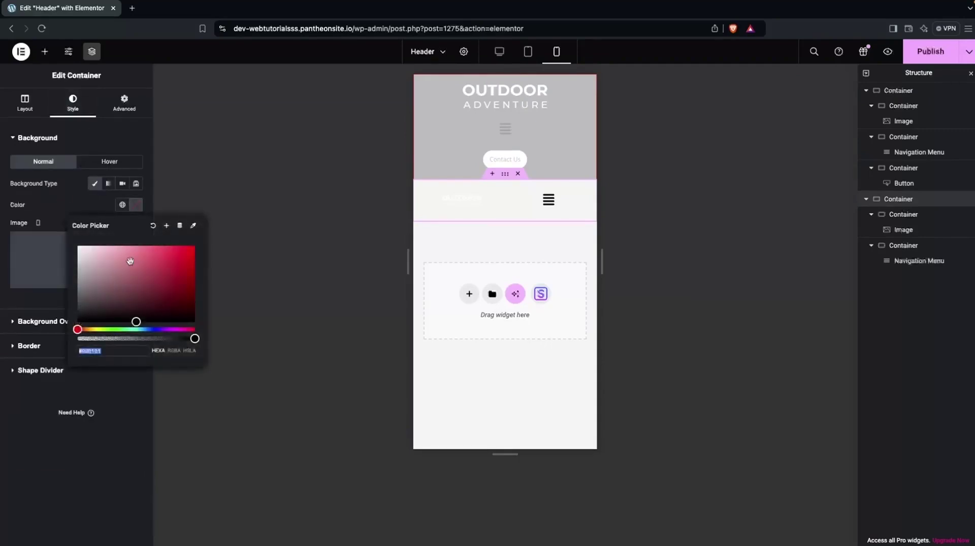
pyautogui.hotkey('ctrl', 'v')
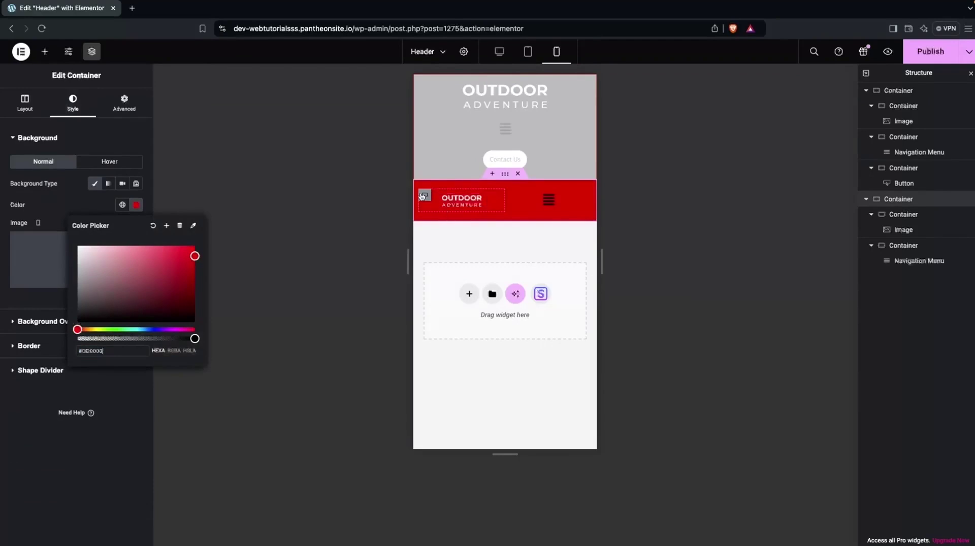
pyautogui.click(422, 196)
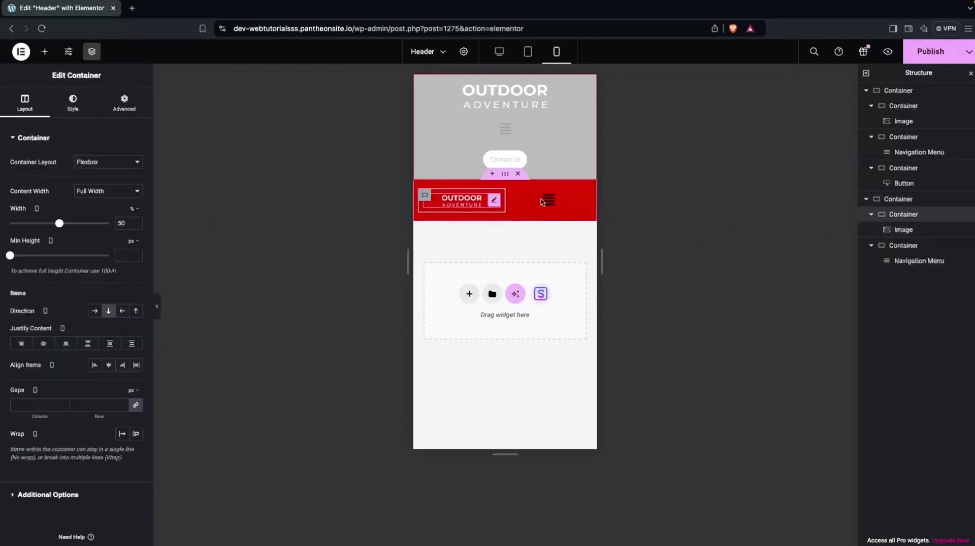
# Enlarge the mobile header's logo to about 70% width and left-align it
pyautogui.click(895, 230)
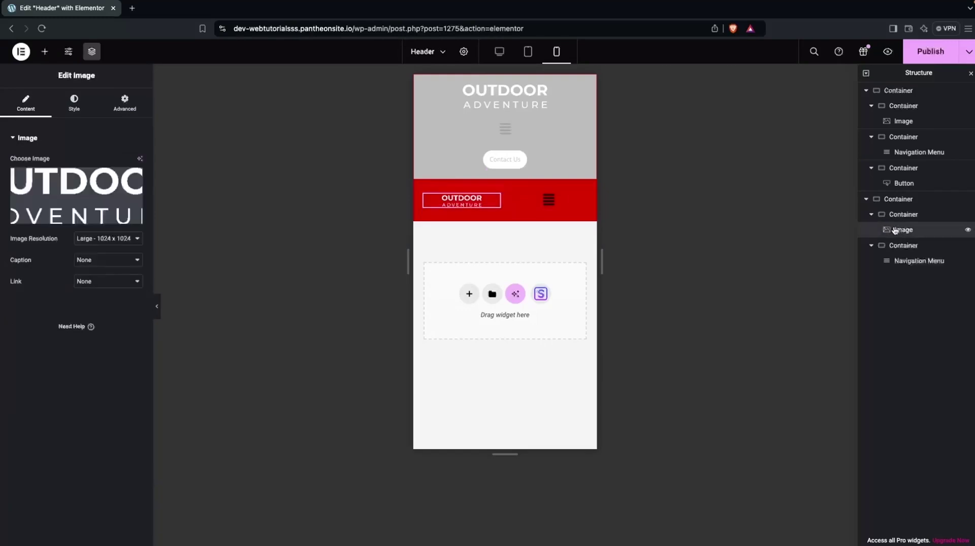
pyautogui.click(74, 101)
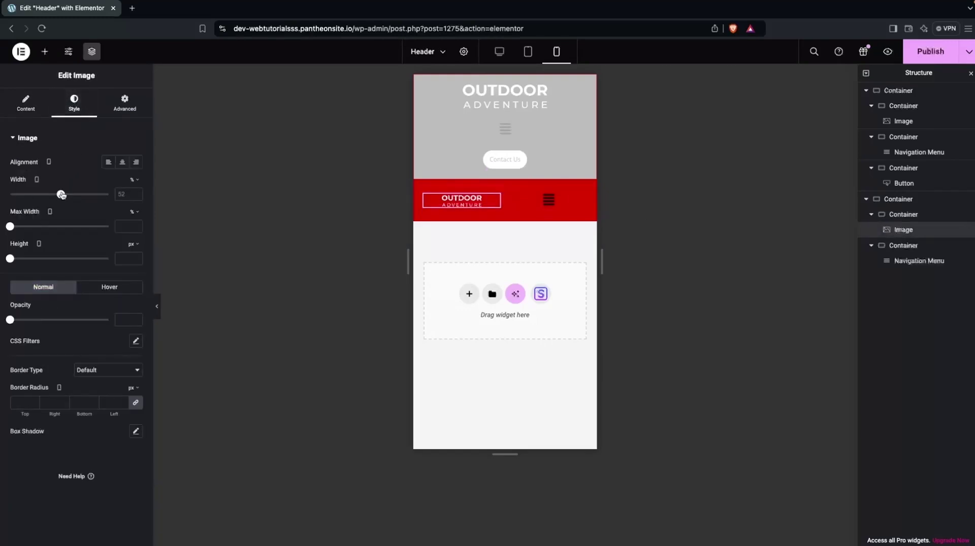
pyautogui.moveTo(61, 194); pyautogui.dragTo(79, 195)
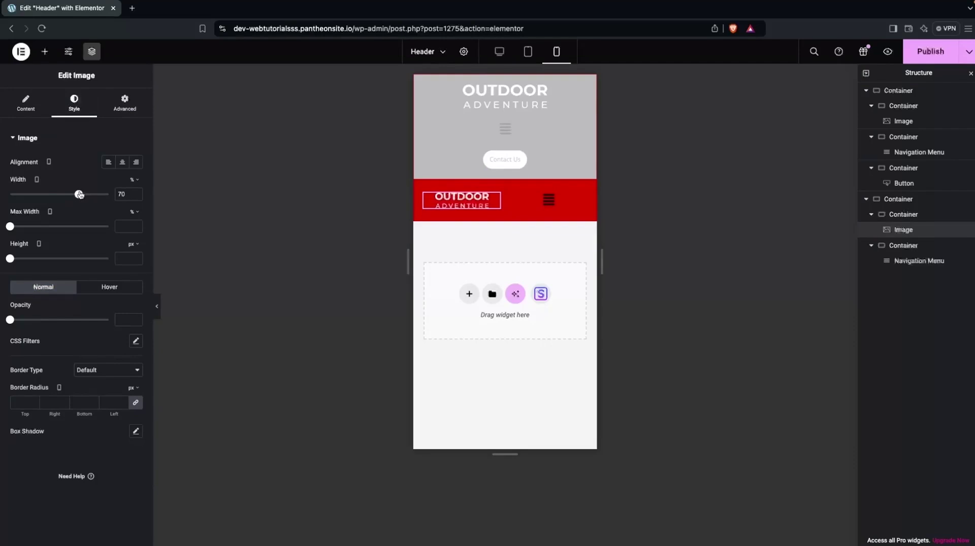
pyautogui.click(106, 164)
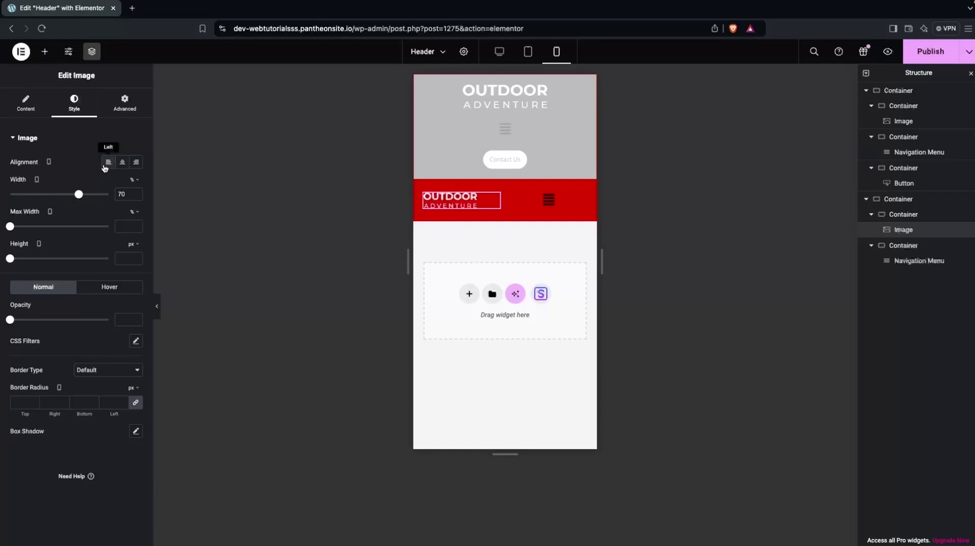
# Set the Navigation Menu widget's Layout to Flyout and open its panel in the preview
pyautogui.click(547, 203)
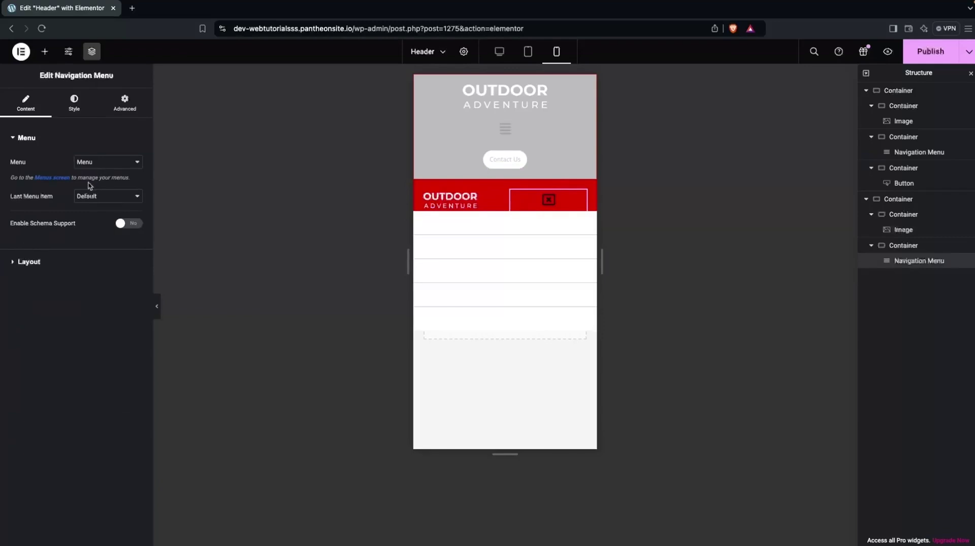
pyautogui.click(12, 264)
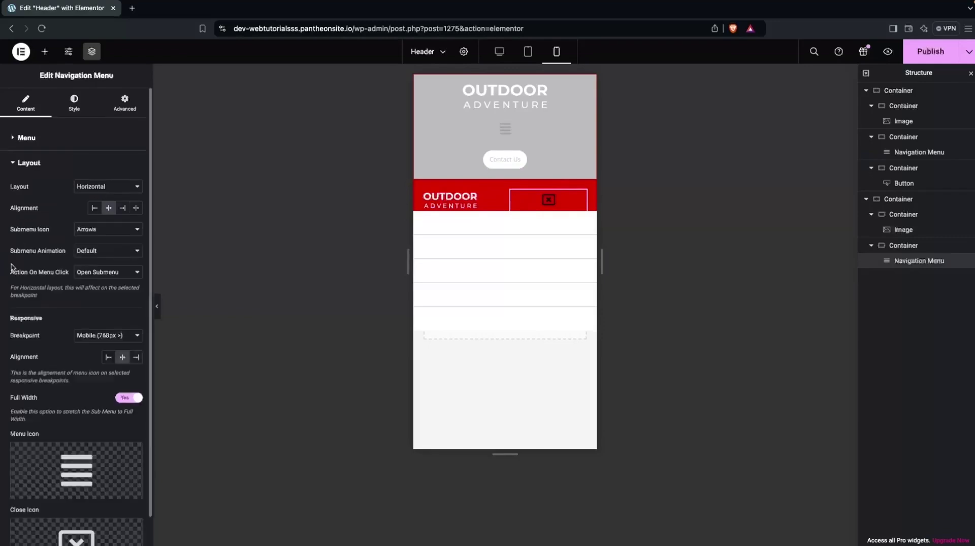
pyautogui.click(109, 188)
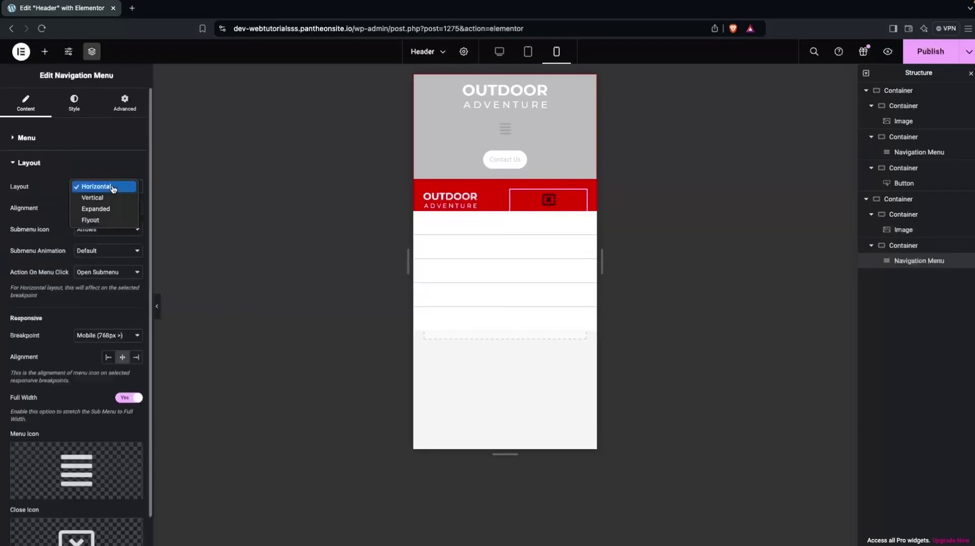
pyautogui.click(97, 221)
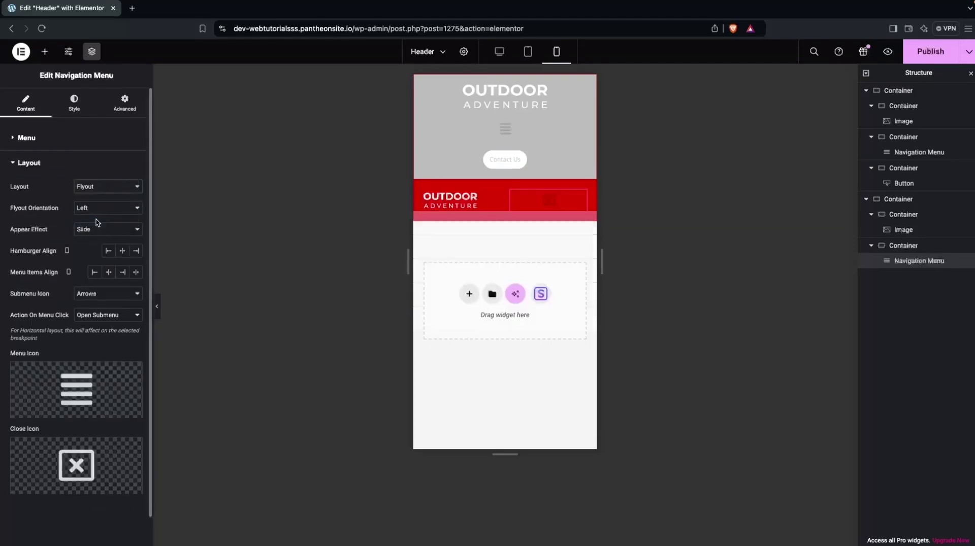
pyautogui.click(549, 203)
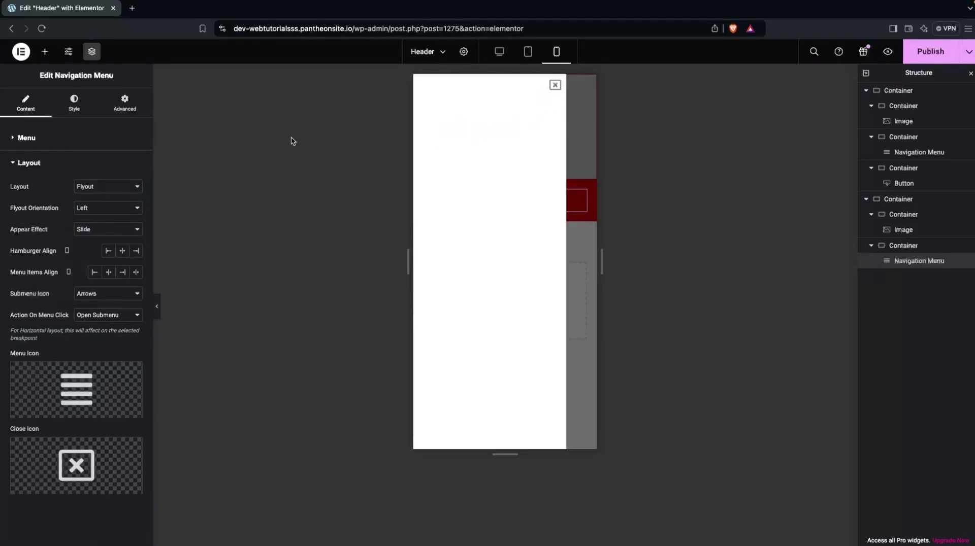
# Set the Main Menu text colour to #DD0000
pyautogui.click(74, 103)
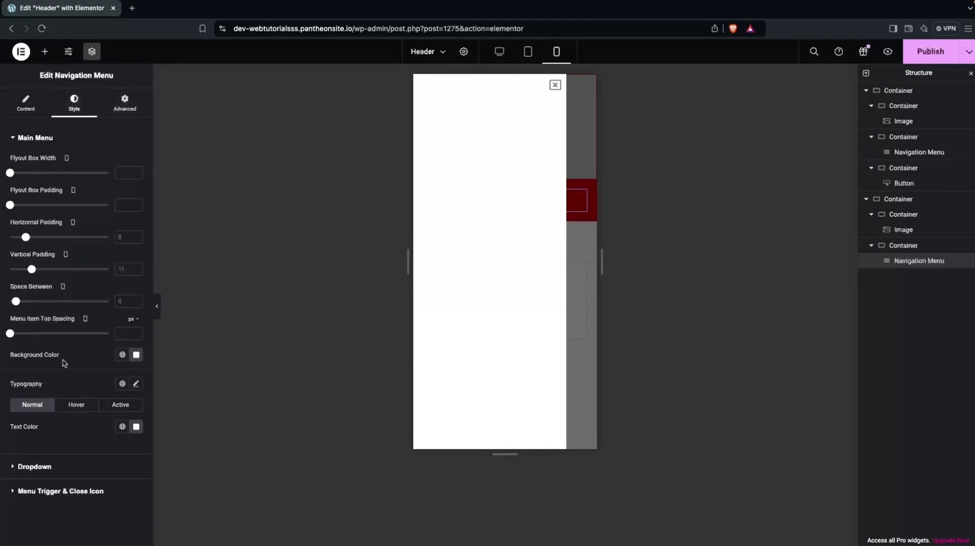
pyautogui.click(136, 427)
pyautogui.moveTo(126, 340); pyautogui.dragTo(60, 373)
pyautogui.moveTo(153, 296); pyautogui.dragTo(158, 295)
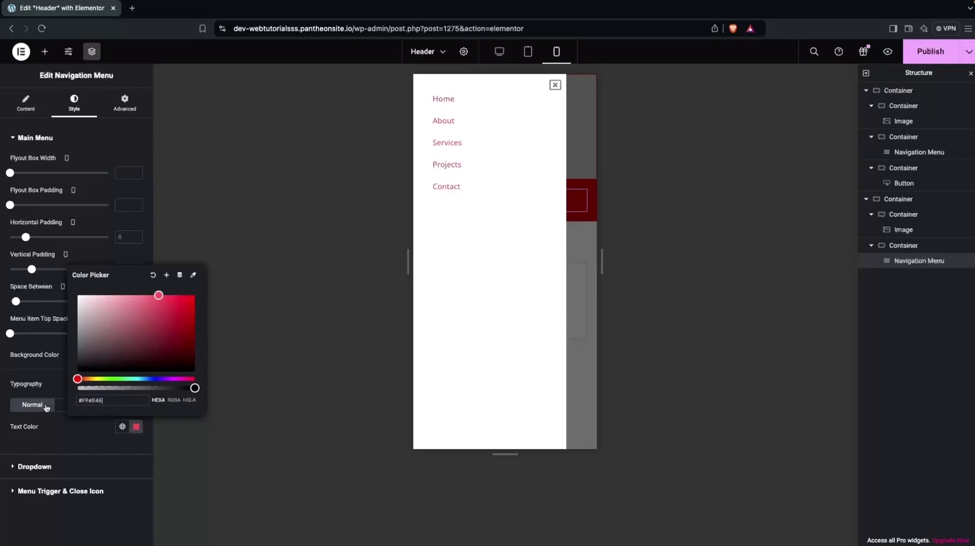
pyautogui.hotkey('ctrl', 'a')
pyautogui.hotkey('ctrl', 'v')
pyautogui.click(41, 280)
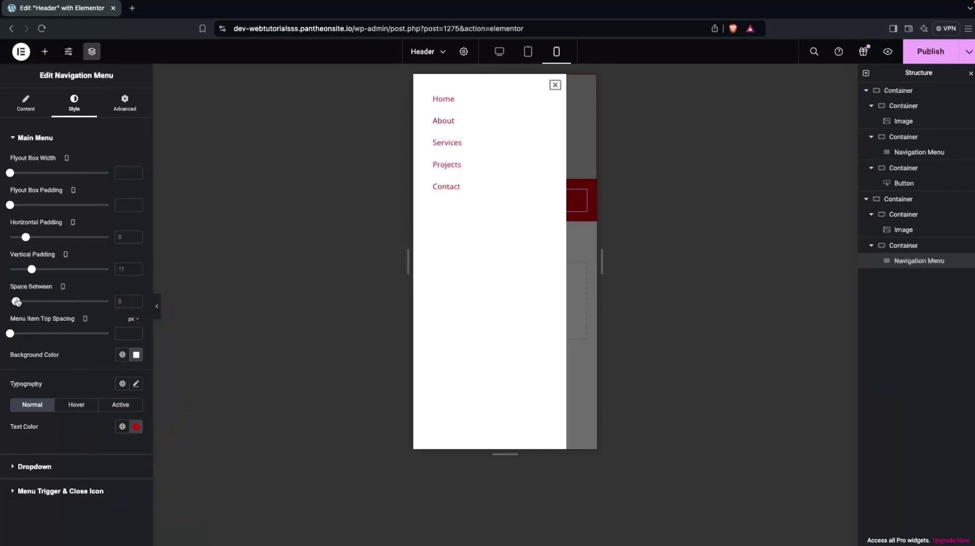
# Set Space Between 21, Horizontal Padding 41 and Menu Item Top Spacing 44
pyautogui.moveTo(17, 301); pyautogui.dragTo(32, 301)
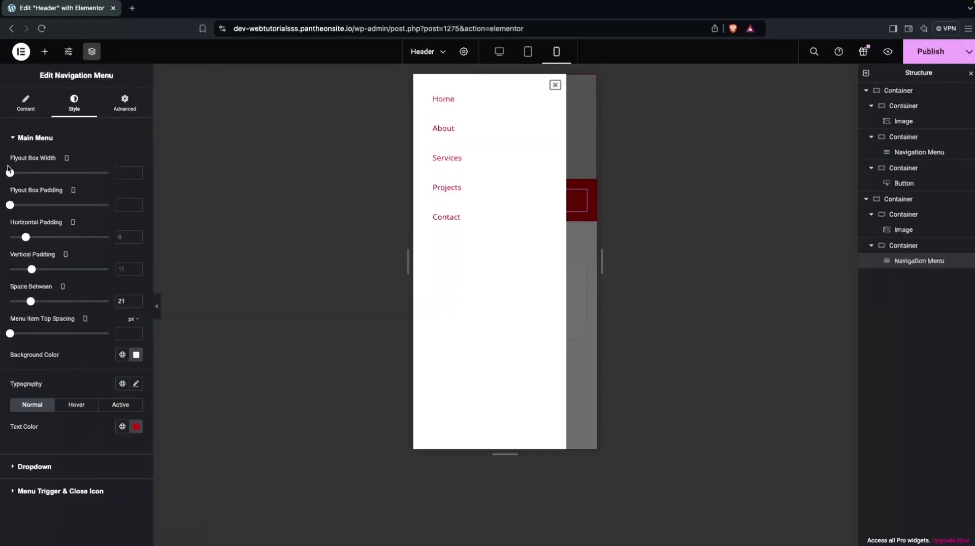
pyautogui.moveTo(26, 239); pyautogui.dragTo(94, 238)
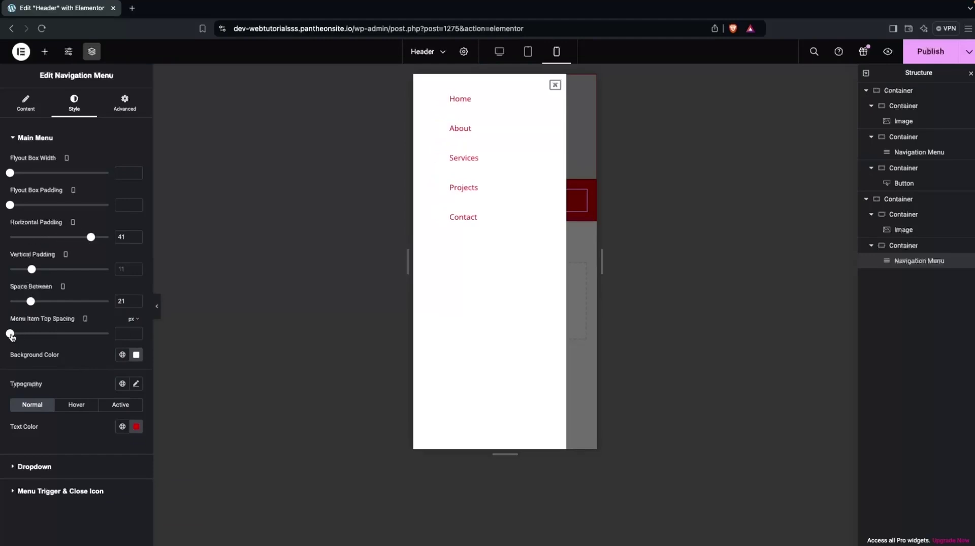
pyautogui.moveTo(10, 334); pyautogui.dragTo(55, 335)
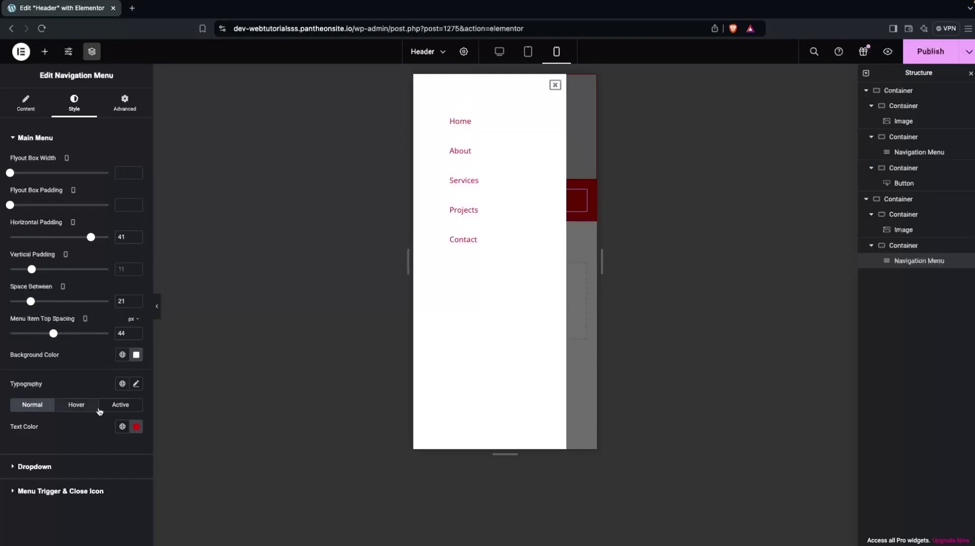
# Try bold and 500 weights for the menu typography, then leave the weight at Default
pyautogui.click(136, 384)
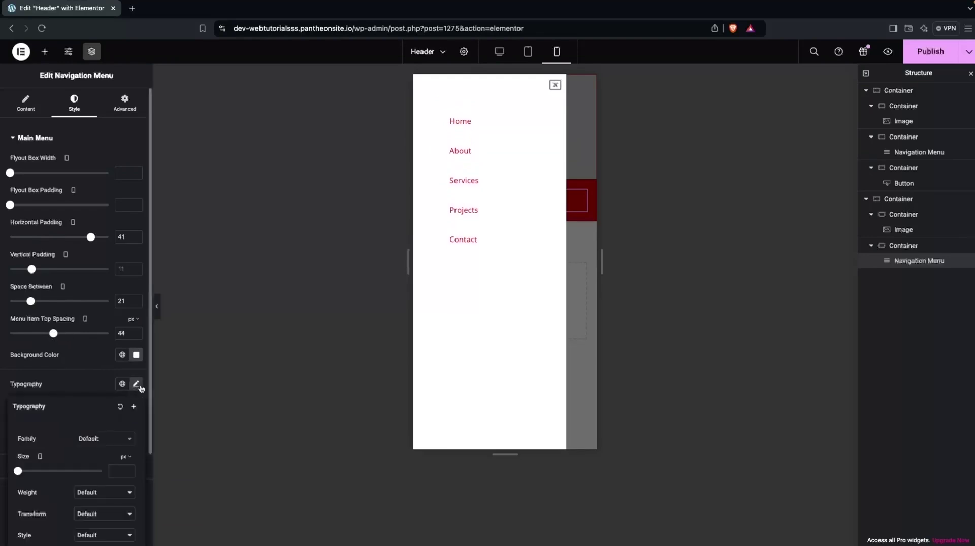
pyautogui.scroll(-3, 69, 435)
pyautogui.click(107, 375)
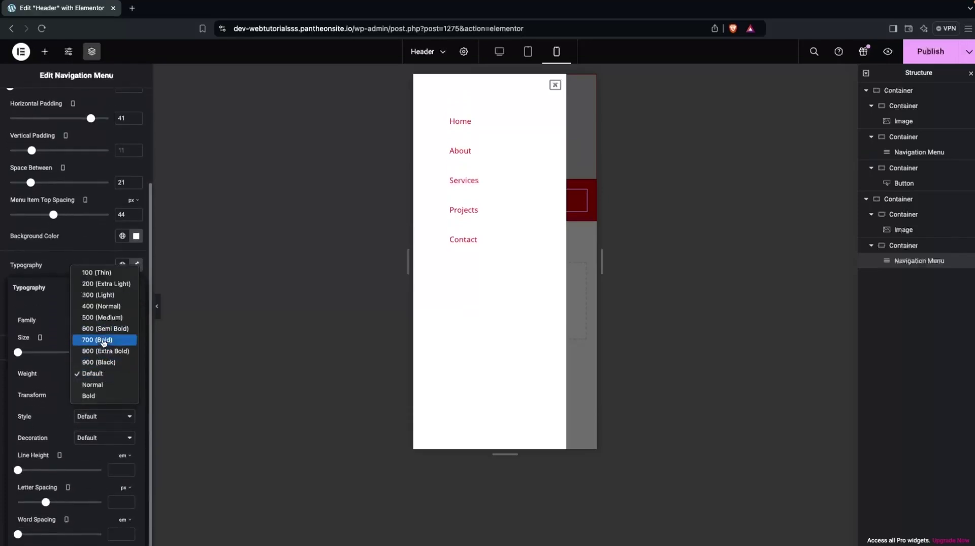
pyautogui.click(103, 340)
pyautogui.click(108, 375)
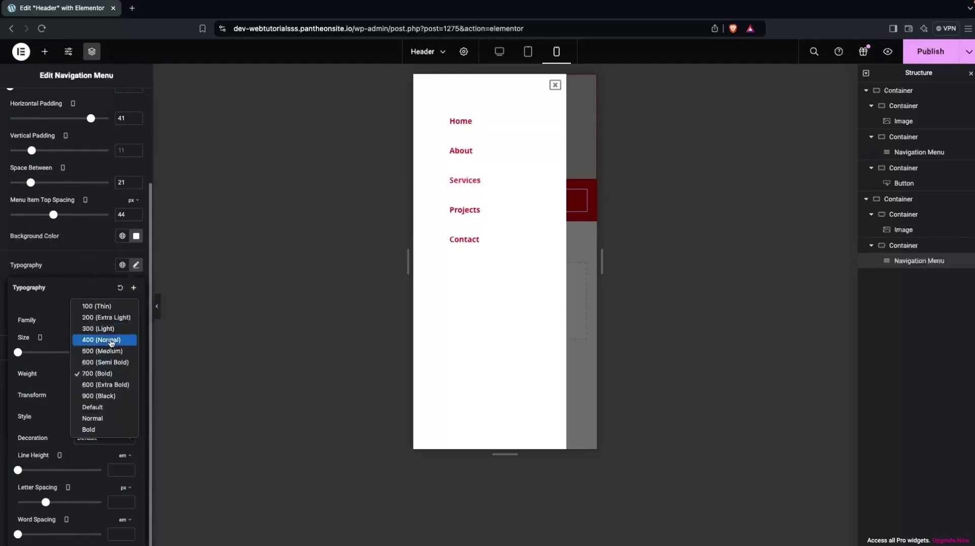
pyautogui.press('Escape')
pyautogui.click(106, 372)
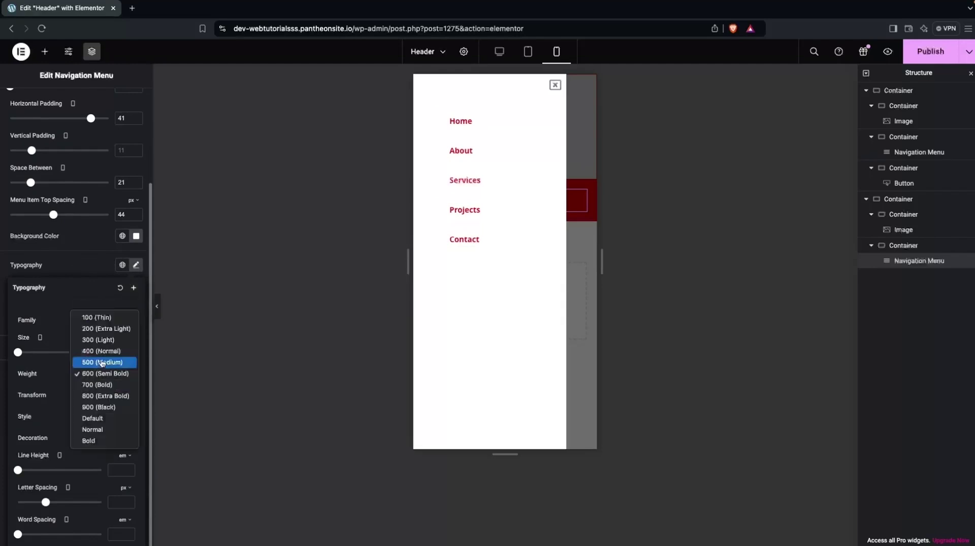
pyautogui.click(101, 363)
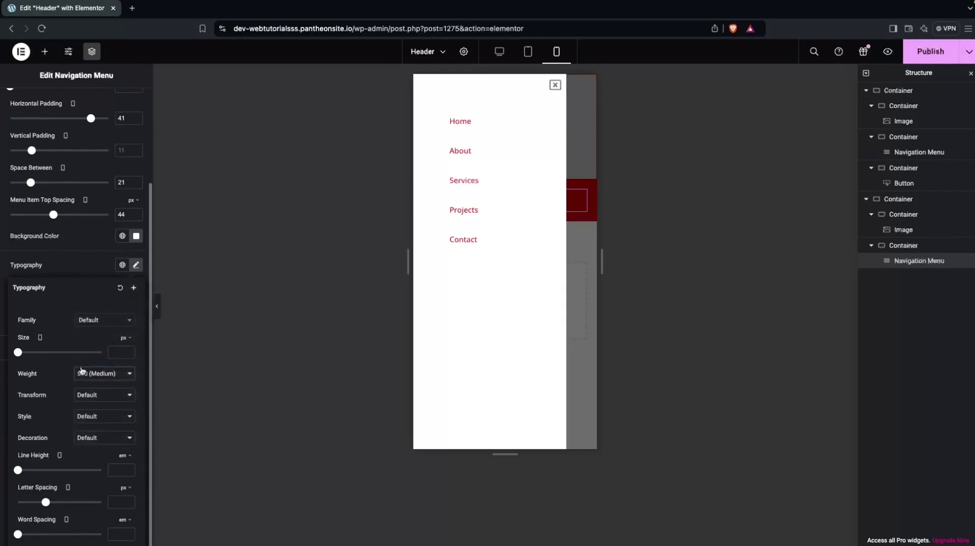
pyautogui.click(89, 380)
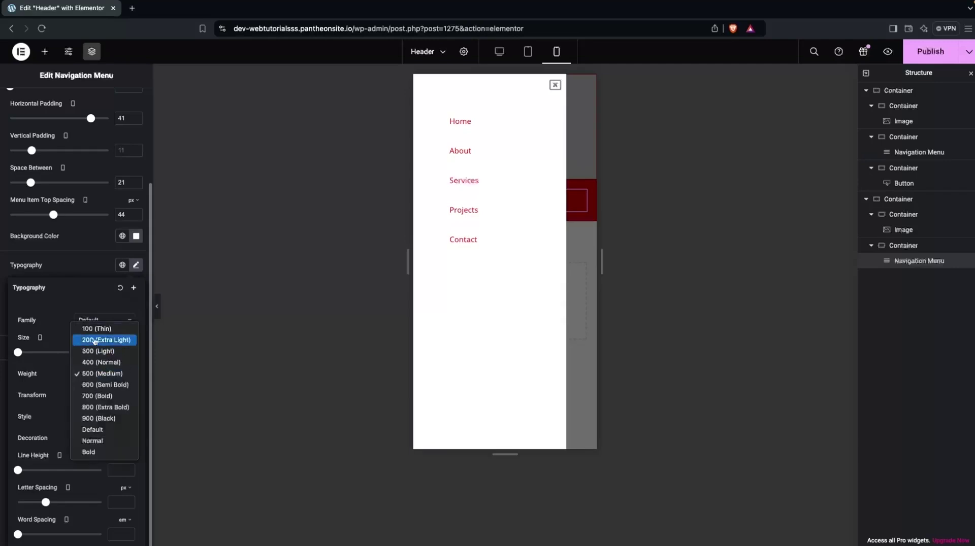
pyautogui.click(97, 429)
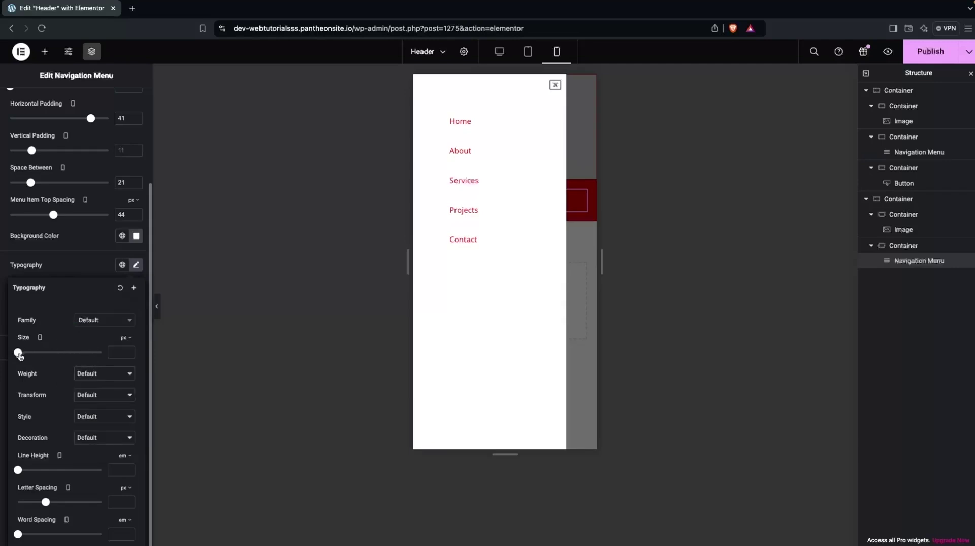
# Set the menu item typography size to 18 px
pyautogui.moveTo(20, 356); pyautogui.dragTo(29, 356)
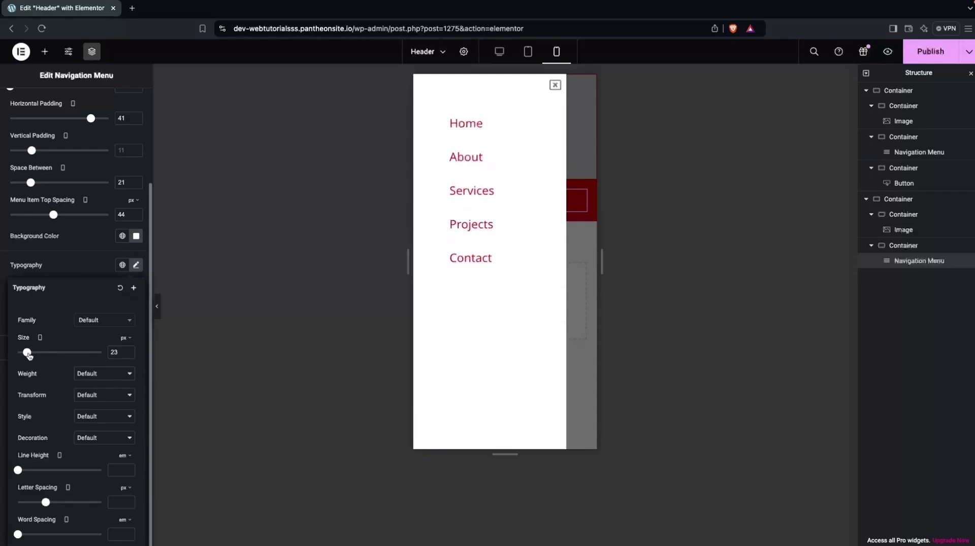
pyautogui.moveTo(29, 356); pyautogui.dragTo(24, 353)
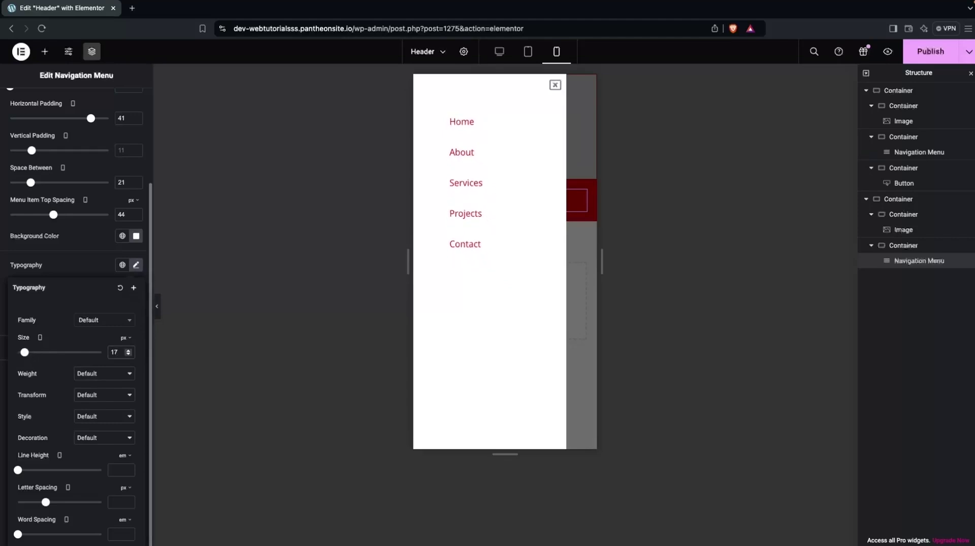
pyautogui.press('Up')
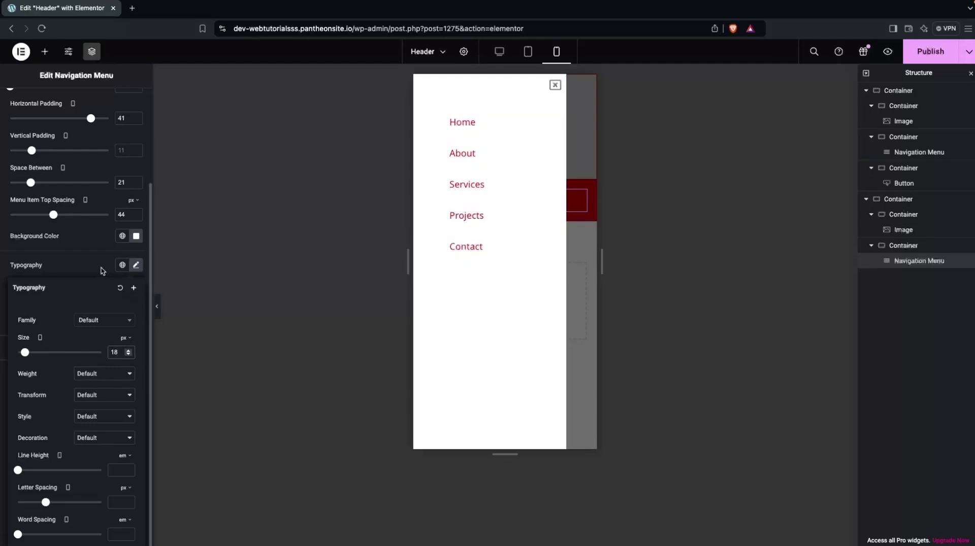
pyautogui.click(85, 257)
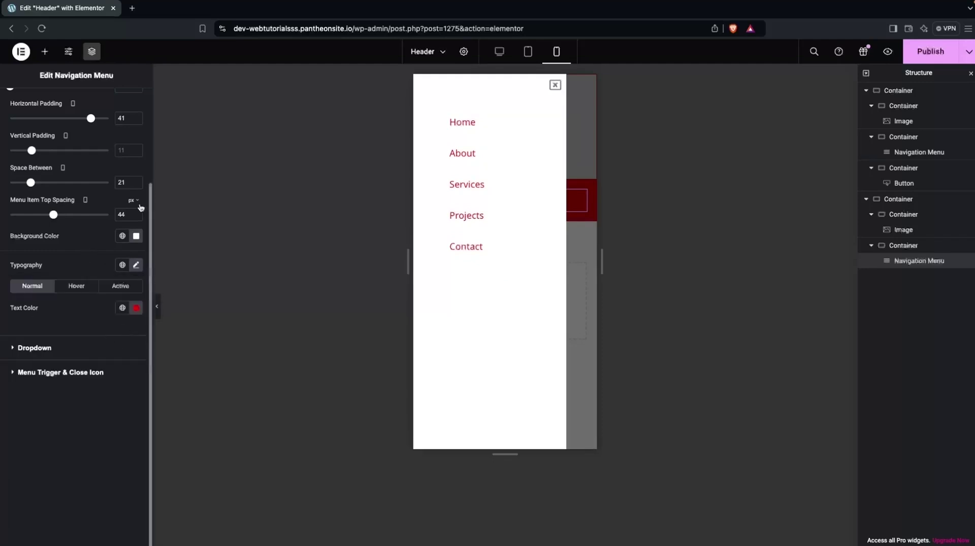
pyautogui.scroll(2, 80, 221)
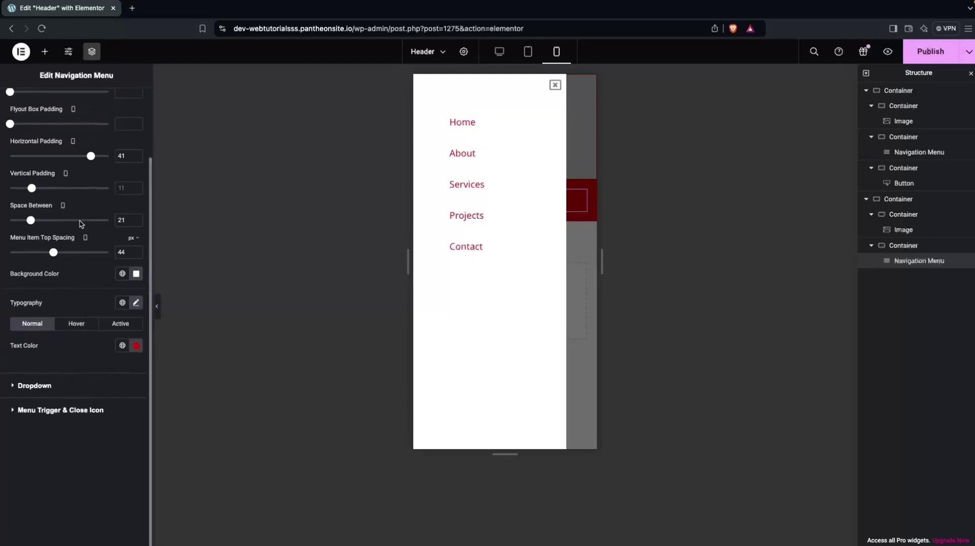
# Close the flyout preview and set the Menu Trigger & Close Icon colour to white
pyautogui.click(557, 86)
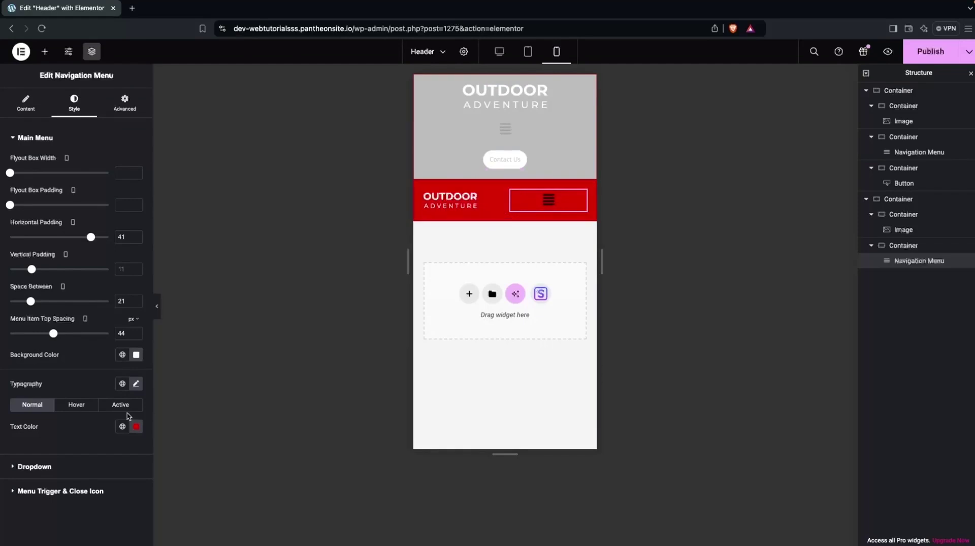
pyautogui.click(14, 491)
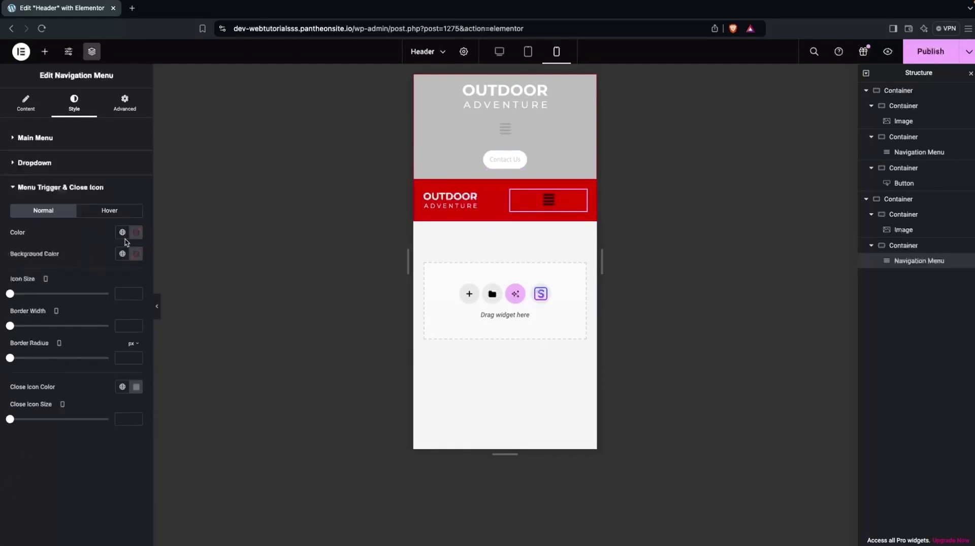
pyautogui.click(141, 236)
pyautogui.moveTo(85, 322); pyautogui.dragTo(61, 265)
pyautogui.click(12, 416)
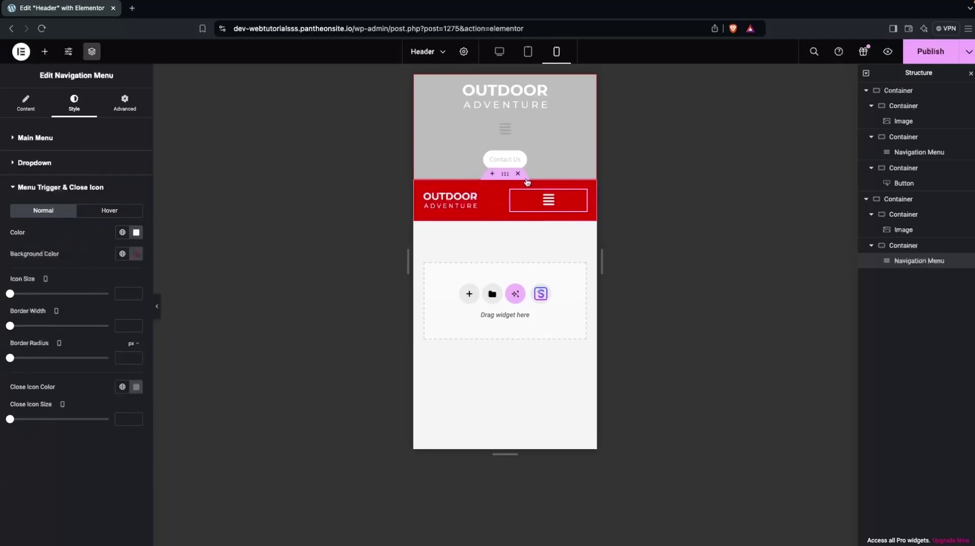
pyautogui.click(513, 192)
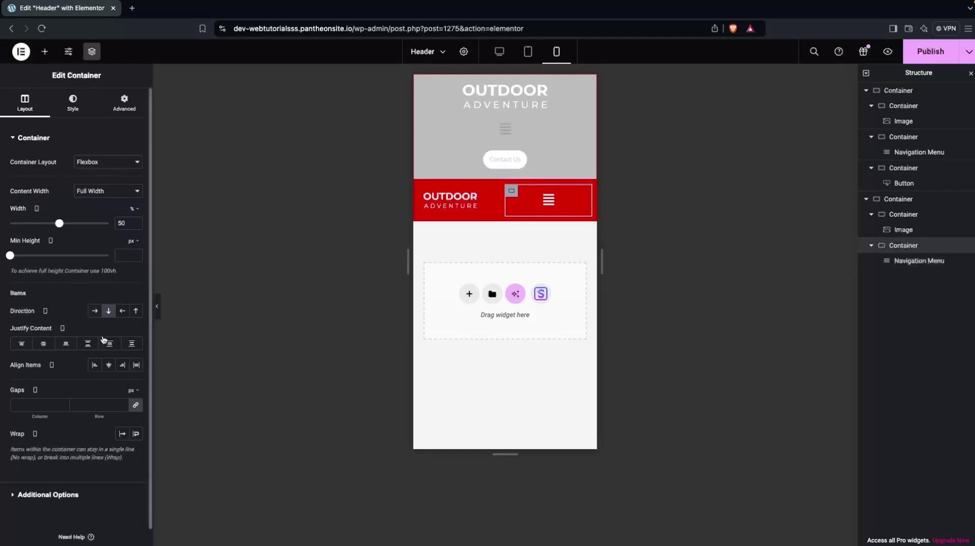
# Set the menu container's Align Items to End, placing the hamburger at the right edge
pyautogui.click(73, 102)
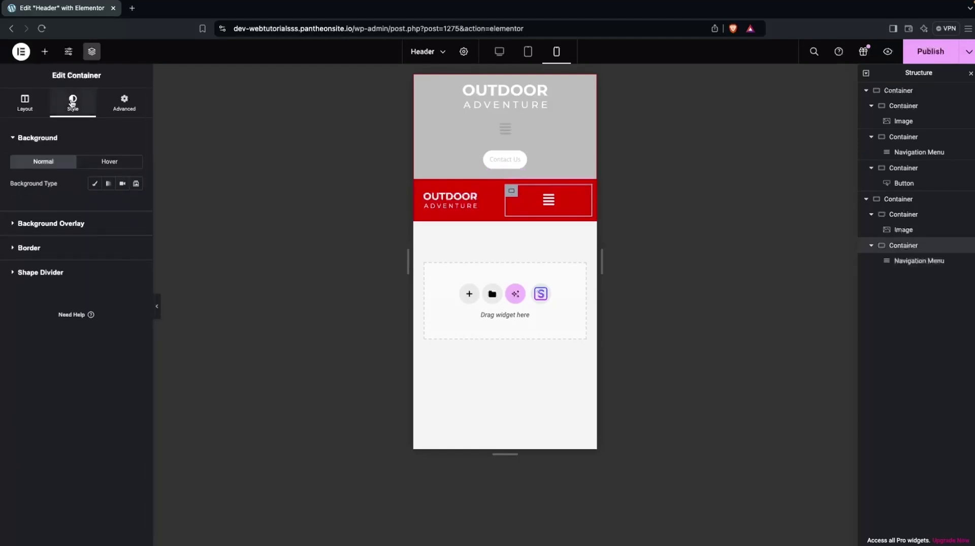
pyautogui.click(25, 104)
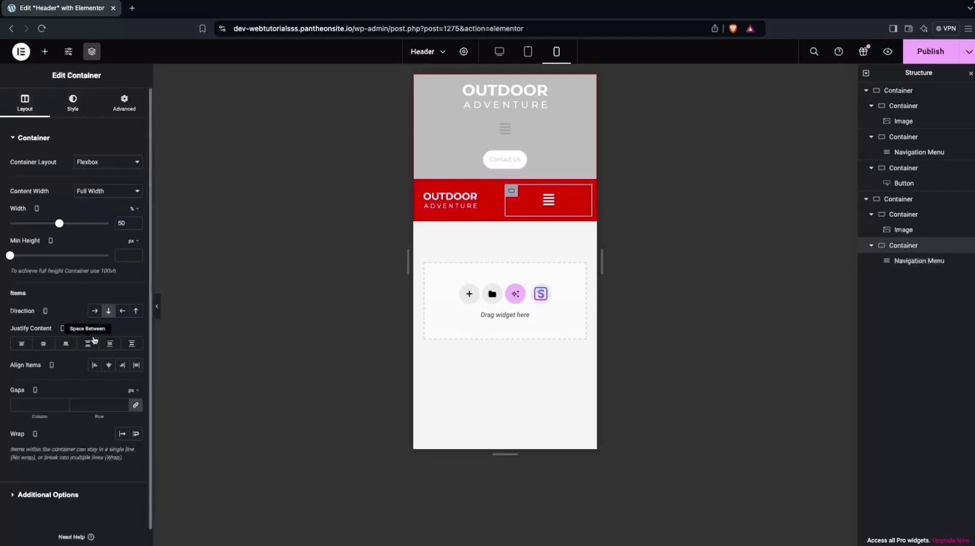
pyautogui.click(123, 365)
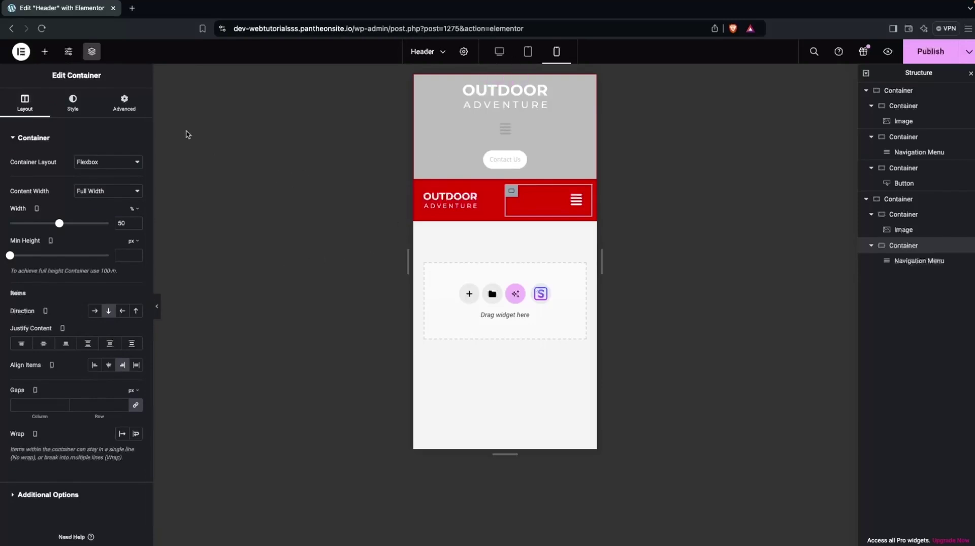
pyautogui.click(908, 200)
pyautogui.click(125, 101)
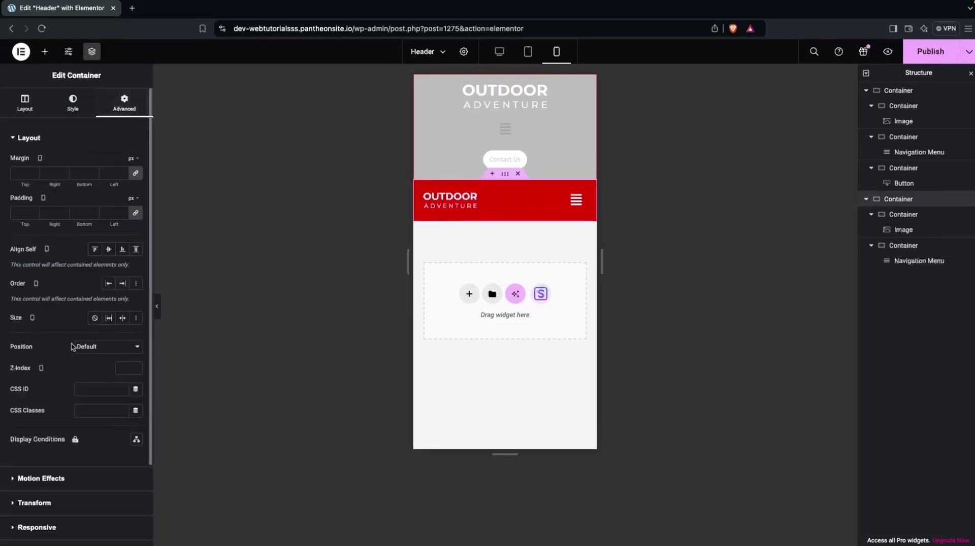
# Turn on Hide On Tablet and Hide On Desktop, then publish and preview the header
pyautogui.scroll(-2, 70, 377)
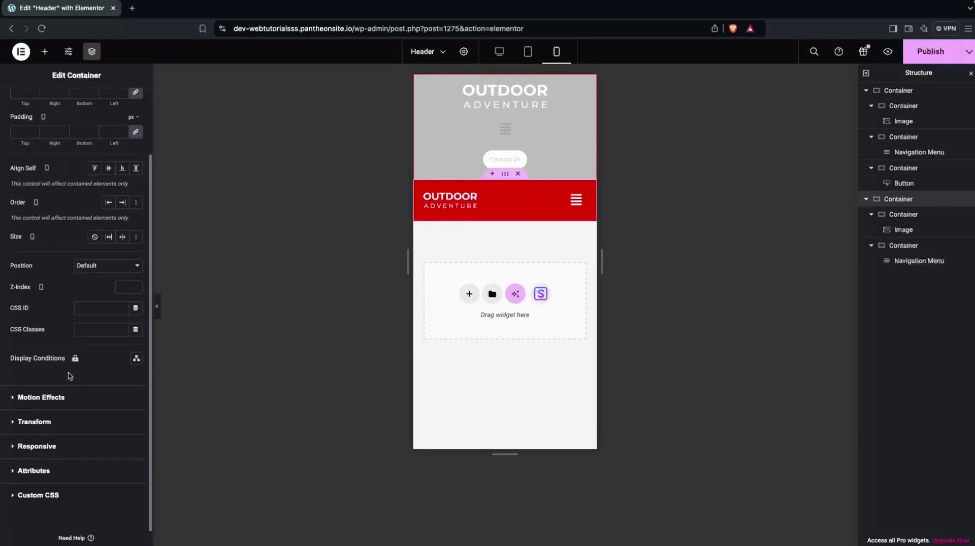
pyautogui.click(17, 447)
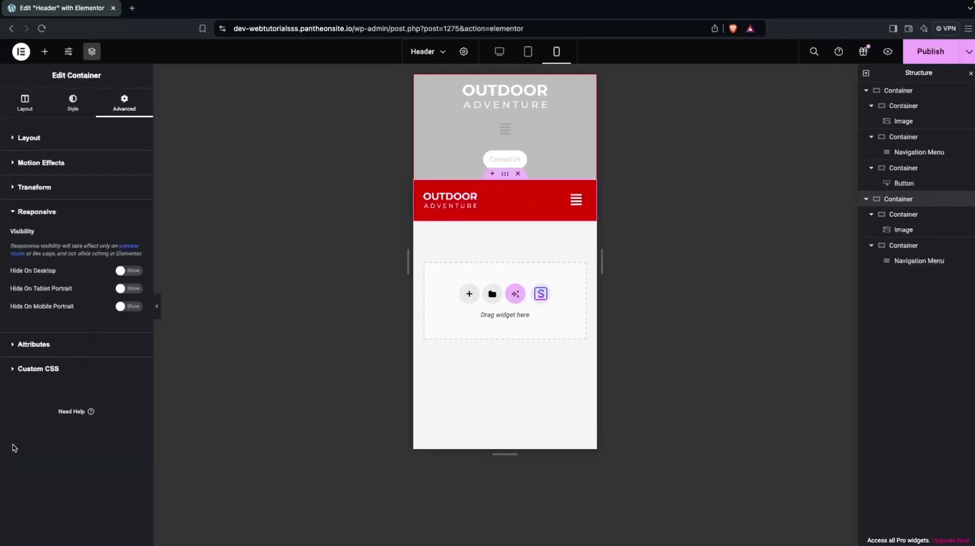
pyautogui.click(126, 288)
pyautogui.click(126, 271)
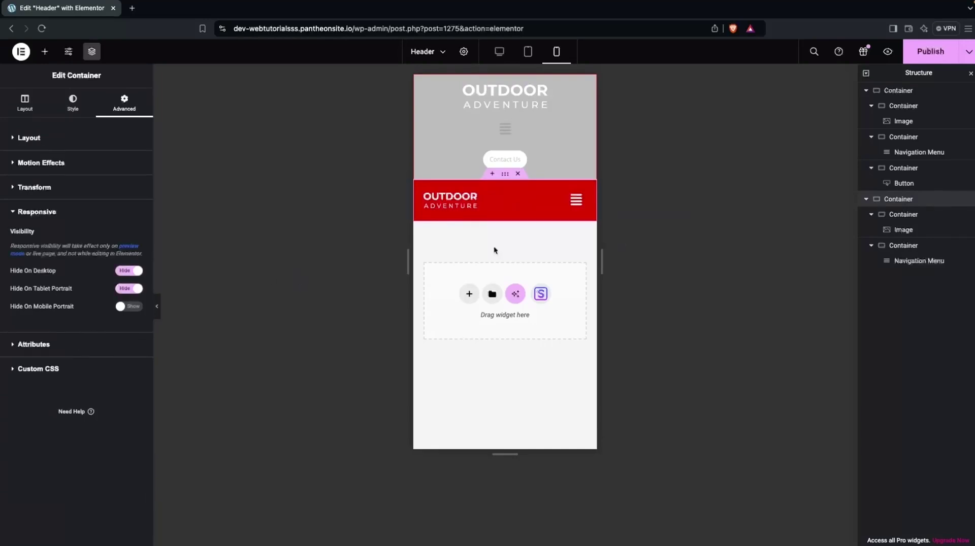
pyautogui.click(927, 60)
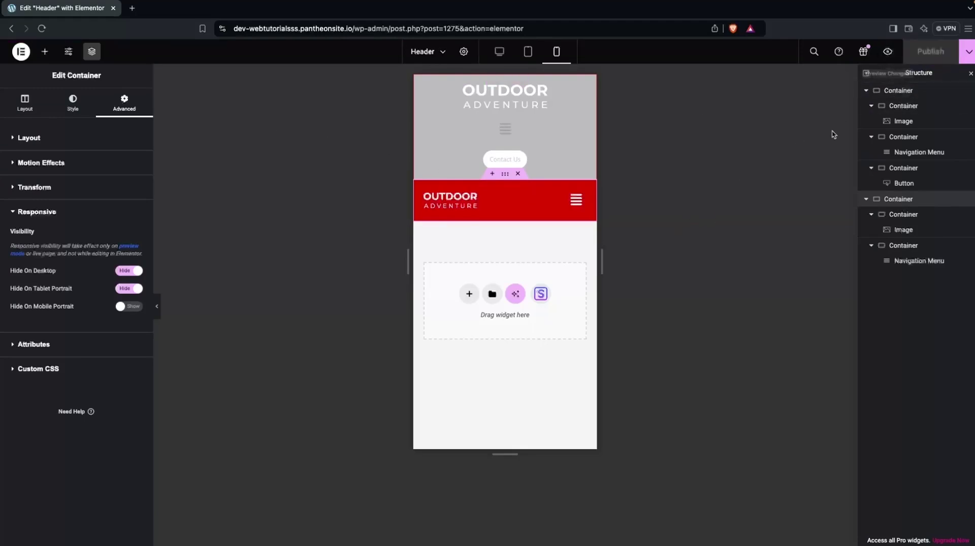
pyautogui.click(888, 53)
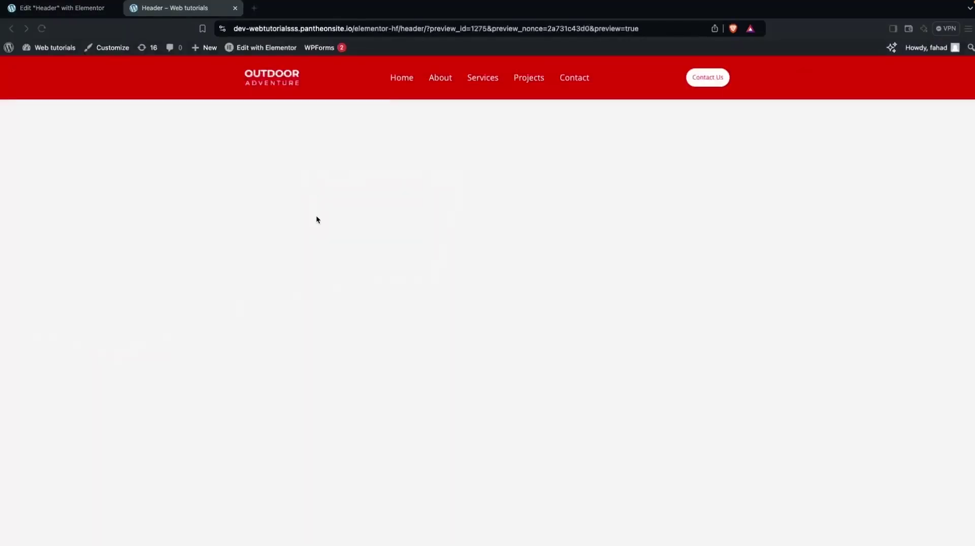
# Inspect the preview with the device toolbar in Responsive mode at desktop width
pyautogui.rightClick(324, 175)
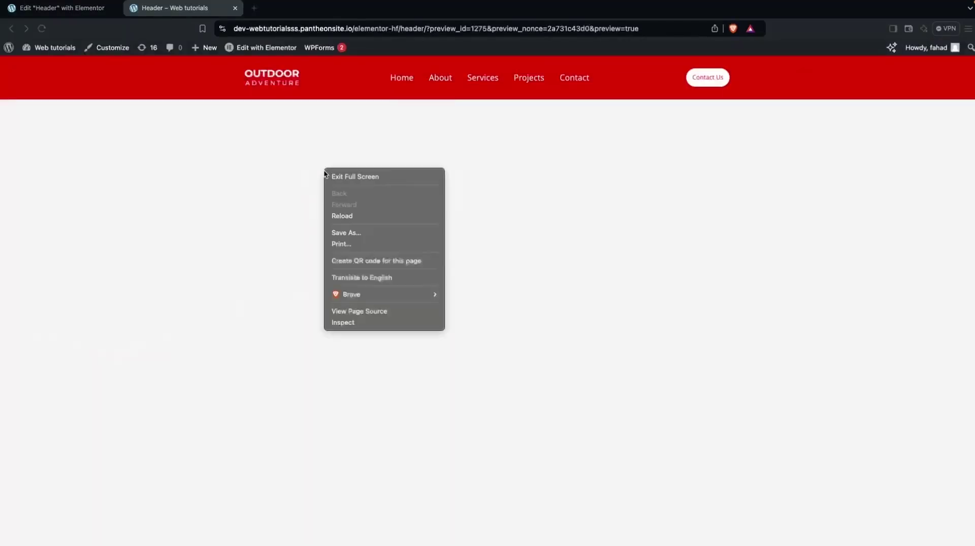
pyautogui.click(342, 328)
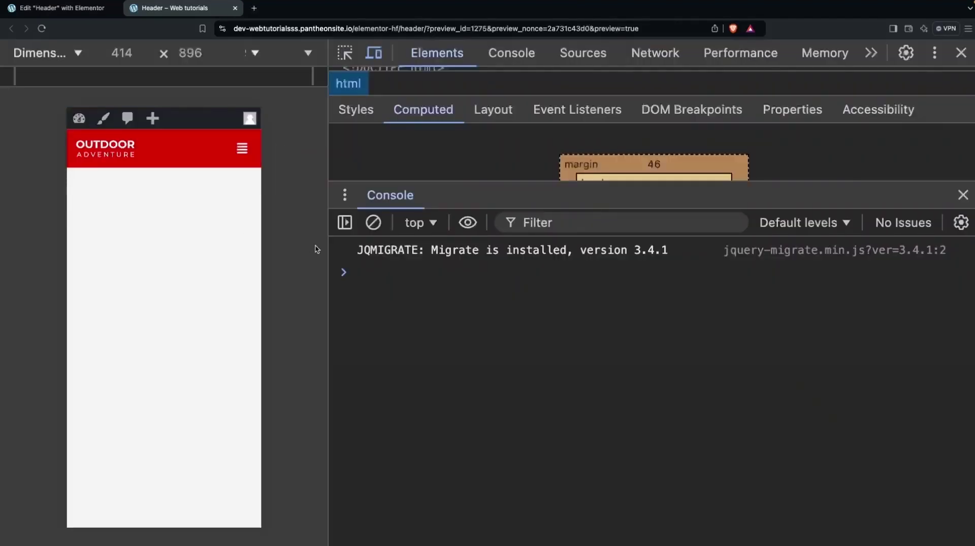
pyautogui.moveTo(328, 258); pyautogui.dragTo(559, 255)
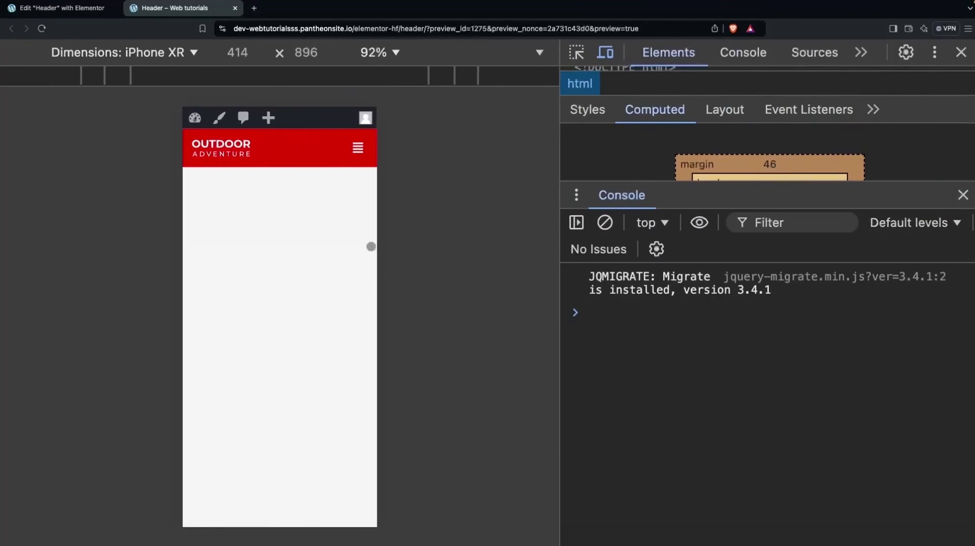
pyautogui.click(165, 53)
pyautogui.click(183, 57)
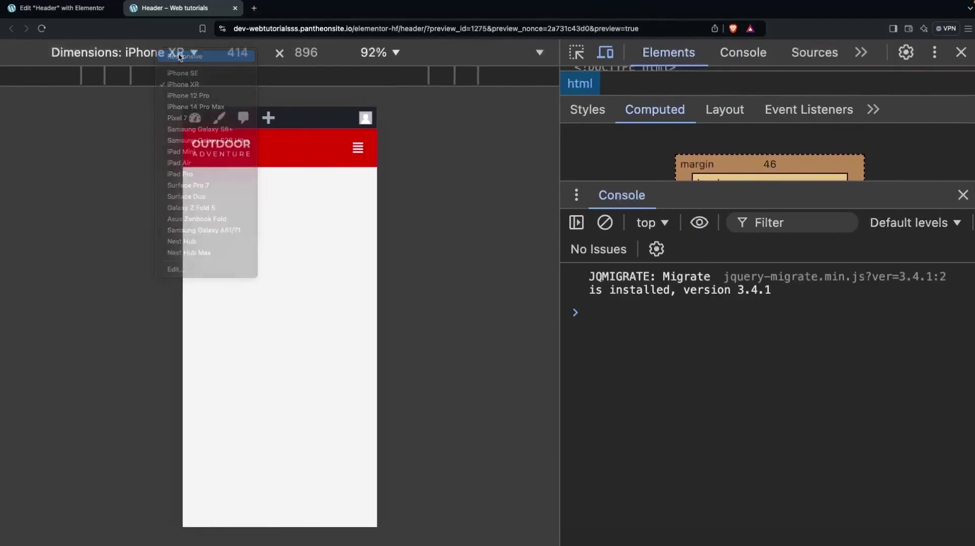
pyautogui.moveTo(462, 313); pyautogui.dragTo(588, 307)
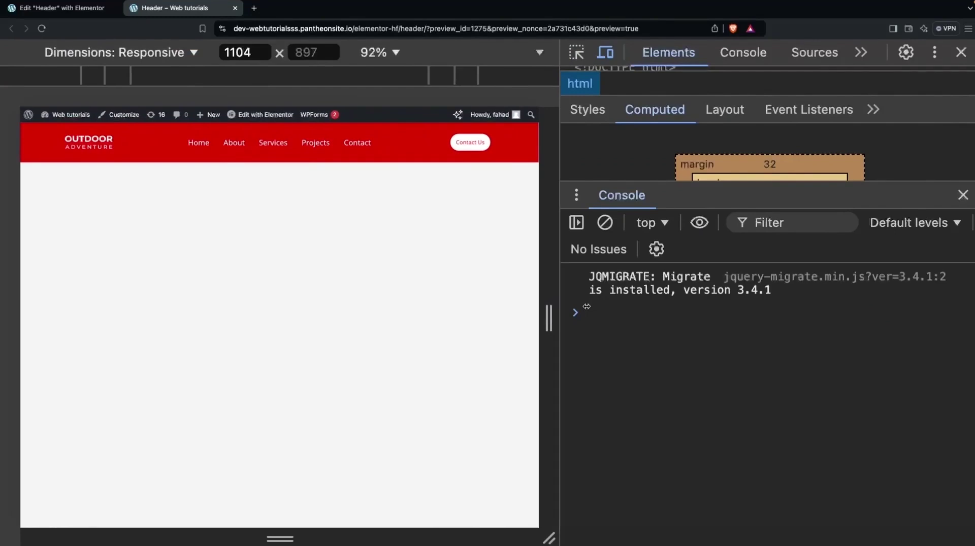
# Check the flyout menu at phone width, close it, and return to the editor tab
pyautogui.moveTo(573, 310); pyautogui.dragTo(380, 260)
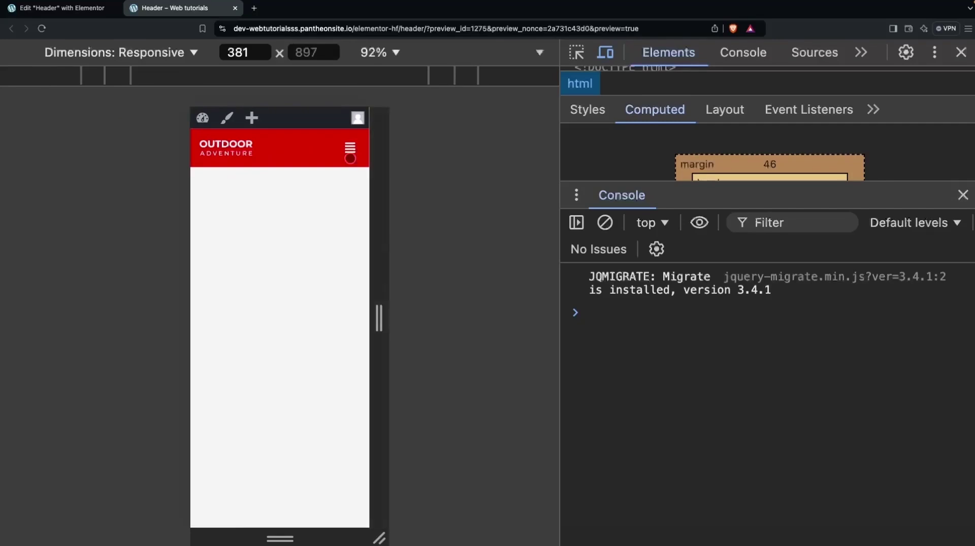
pyautogui.click(350, 148)
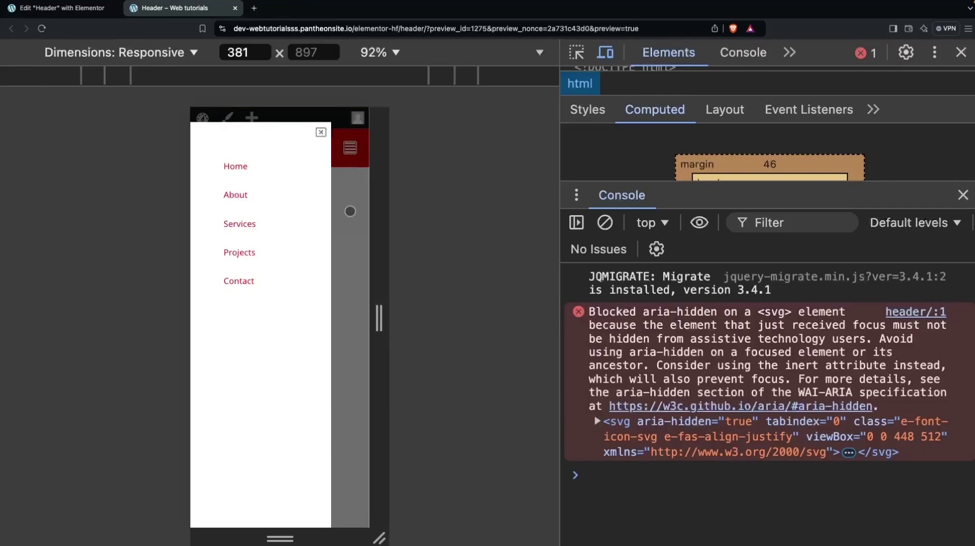
pyautogui.moveTo(374, 231); pyautogui.dragTo(559, 249)
pyautogui.click(313, 132)
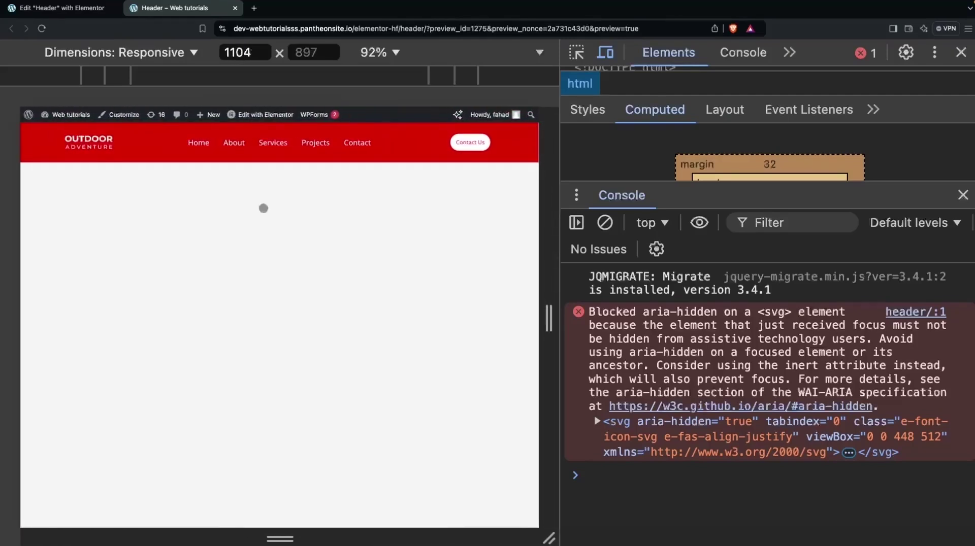
pyautogui.click(71, 14)
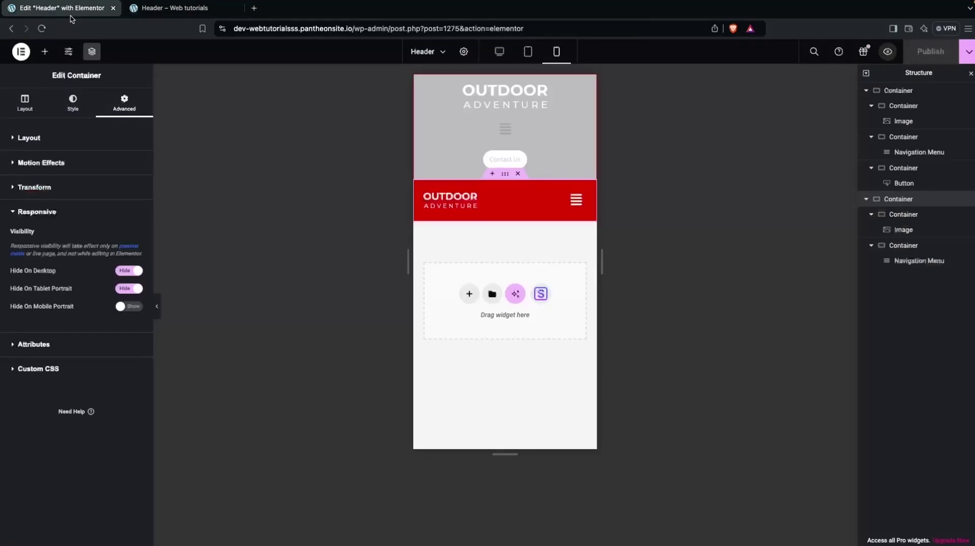
# In Desktop view, set the header container's Content Width to Full Width
pyautogui.click(499, 51)
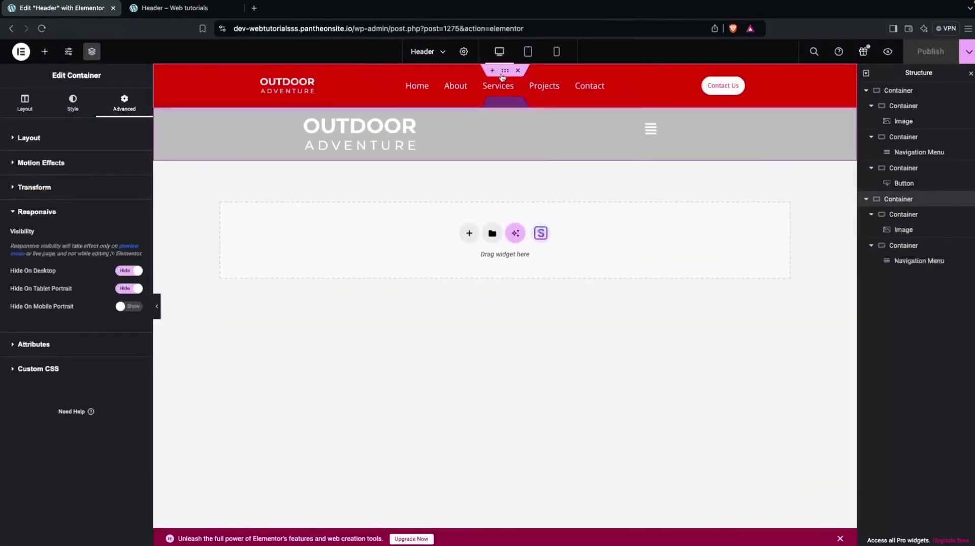
pyautogui.click(493, 79)
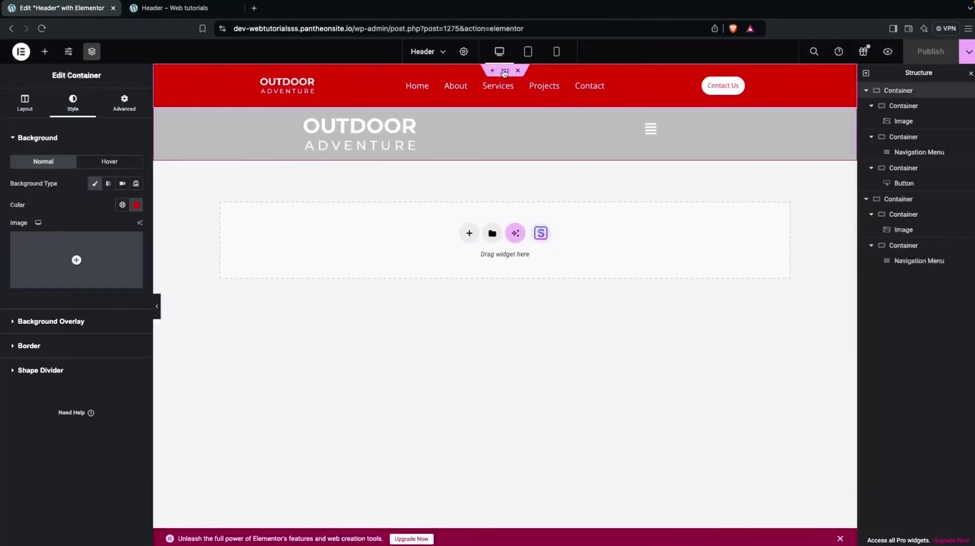
pyautogui.click(24, 98)
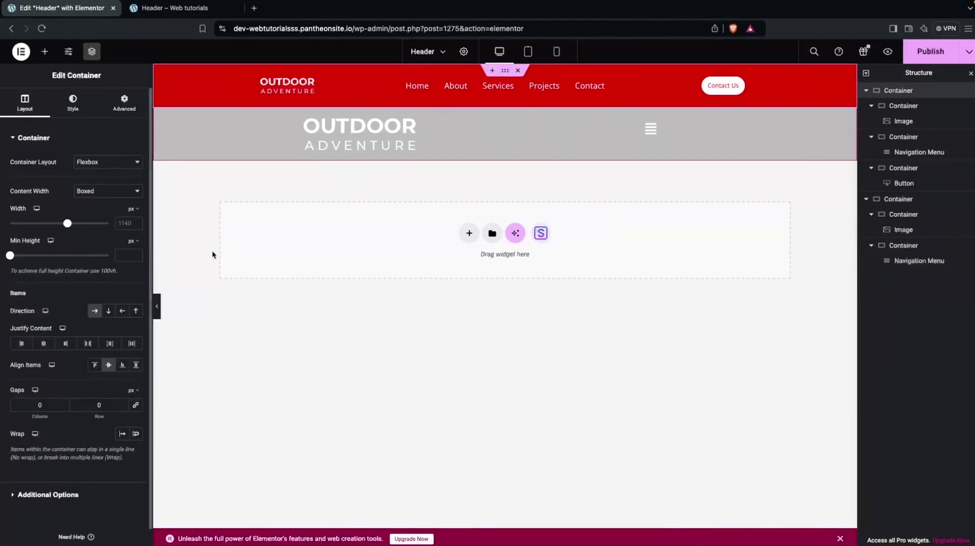
pyautogui.click(97, 191)
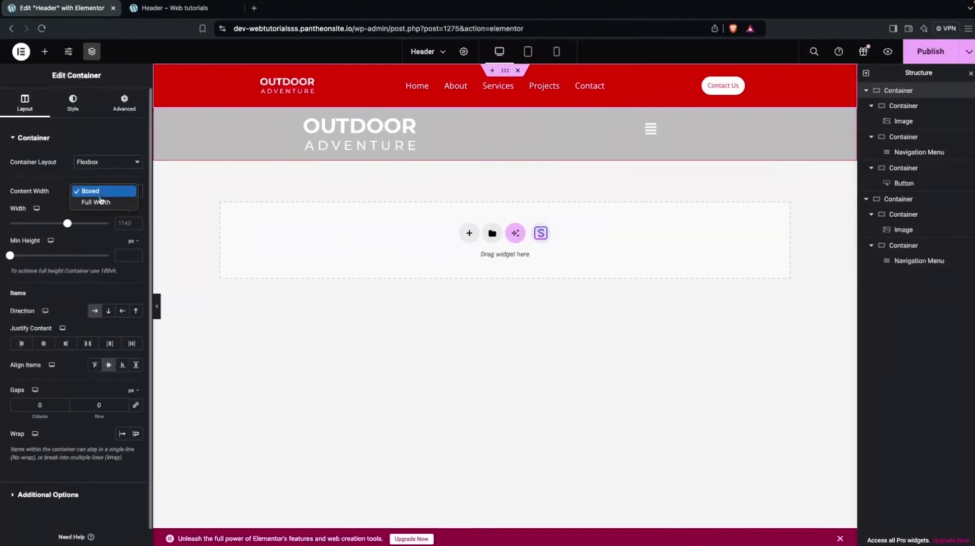
pyautogui.click(89, 202)
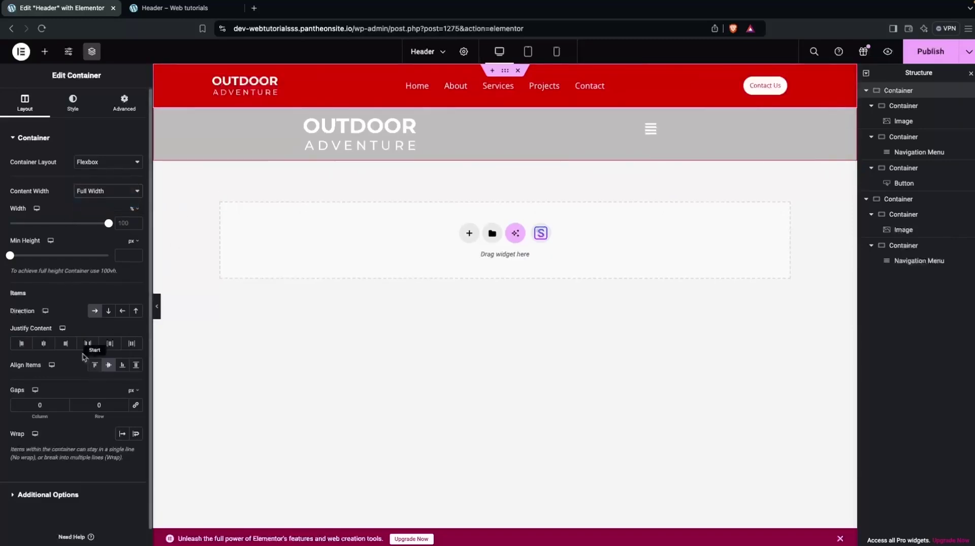
# Publish the full-width change and reload the preview tab
pyautogui.click(931, 52)
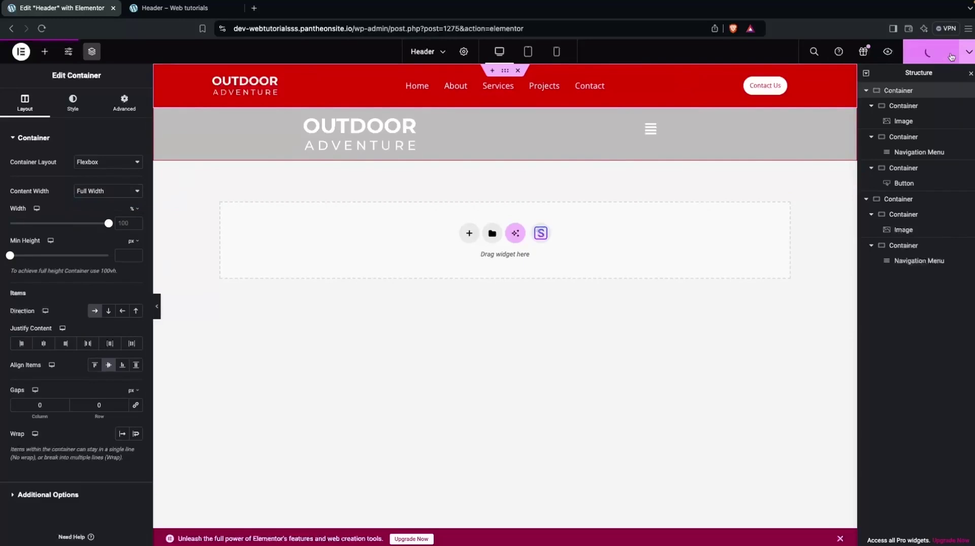
pyautogui.click(174, 8)
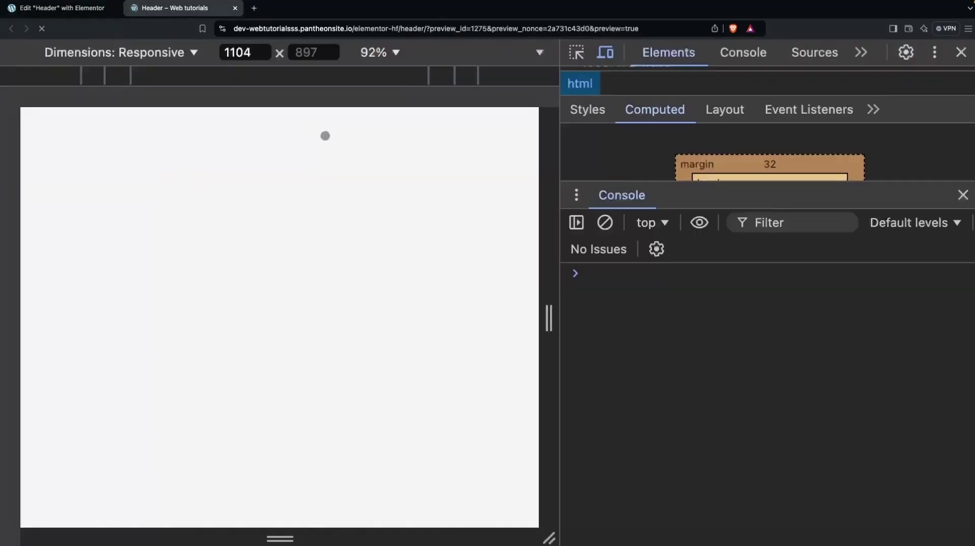
pyautogui.click(961, 53)
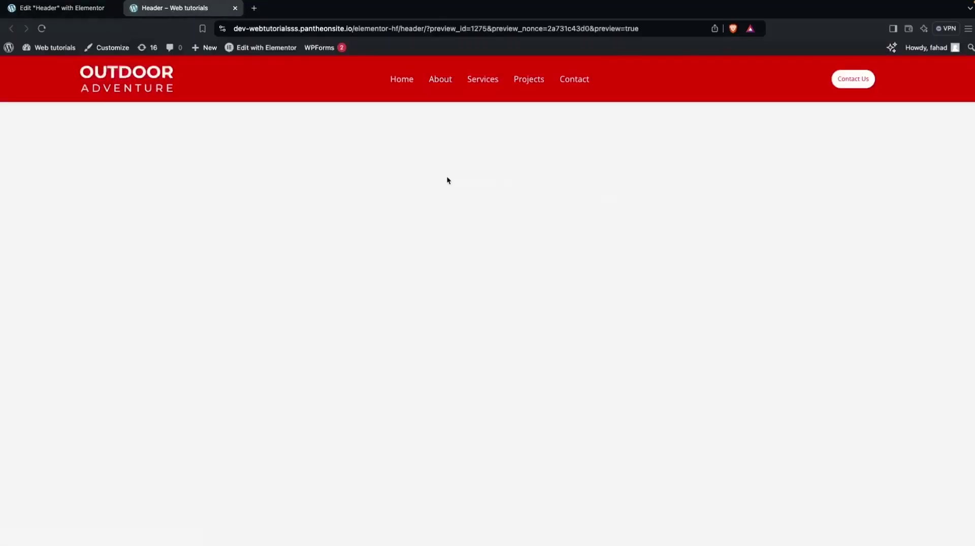